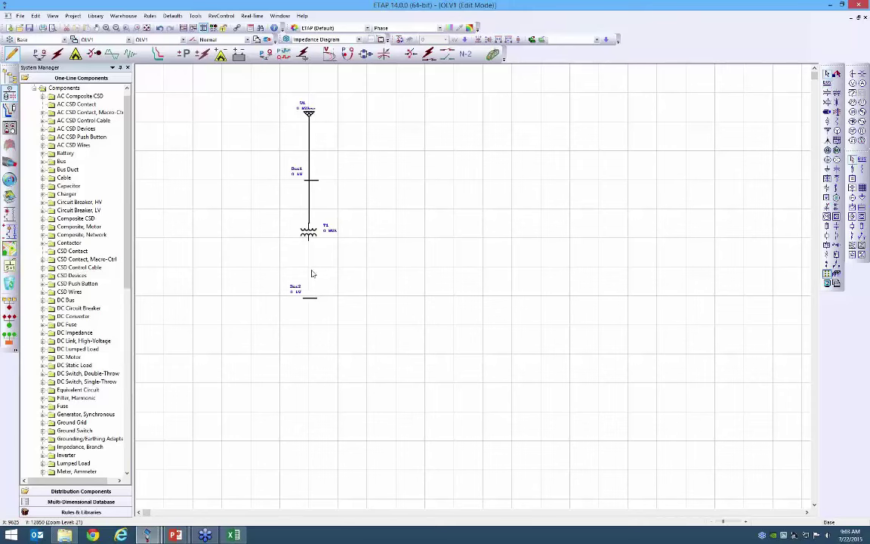
Step: Connect transformer T1 to Bus2, then place an induction machine below Bus2 and connect it to that bus
{"action": "left_click_drag", "start_coordinate": [308, 240], "coordinate": [310, 298]}
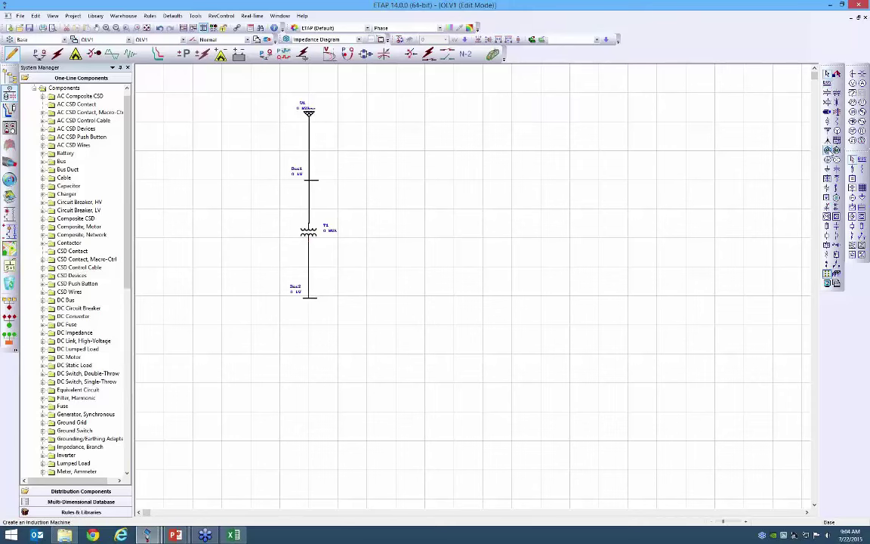
{"action": "left_click", "coordinate": [308, 357]}
{"action": "left_click_drag", "start_coordinate": [308, 352], "coordinate": [309, 299]}
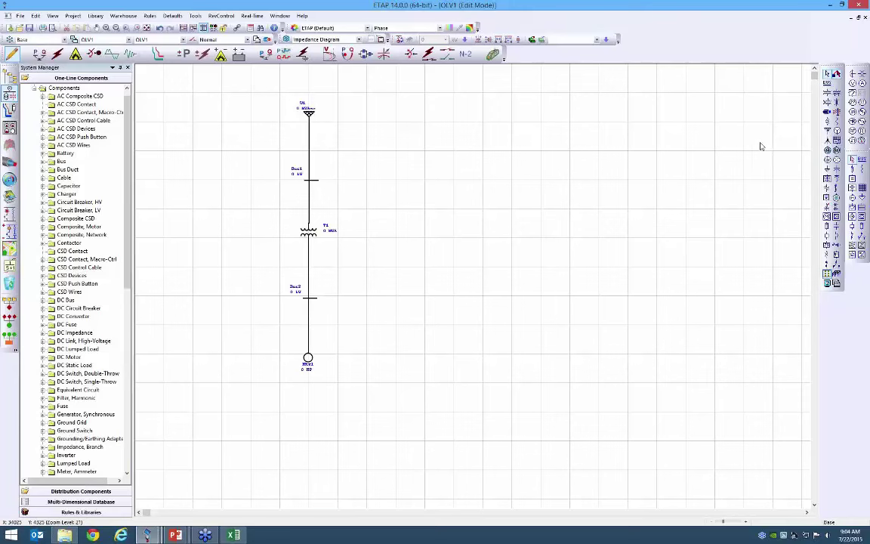
Step: Place a second utility source beside the first network, with two separate buses spaced out beneath it
{"action": "left_click", "coordinate": [830, 131]}
{"action": "left_click", "coordinate": [493, 112]}
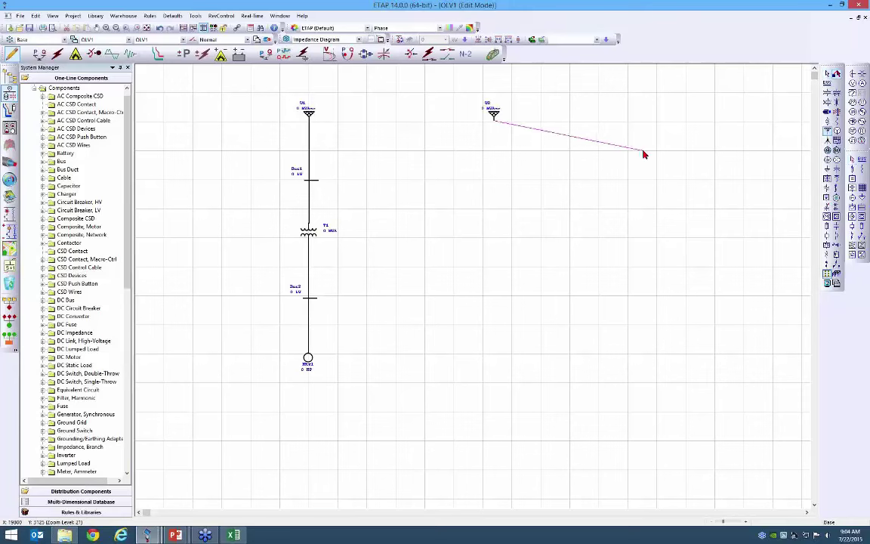
{"action": "key", "text": "Escape"}
{"action": "left_click", "coordinate": [827, 83]}
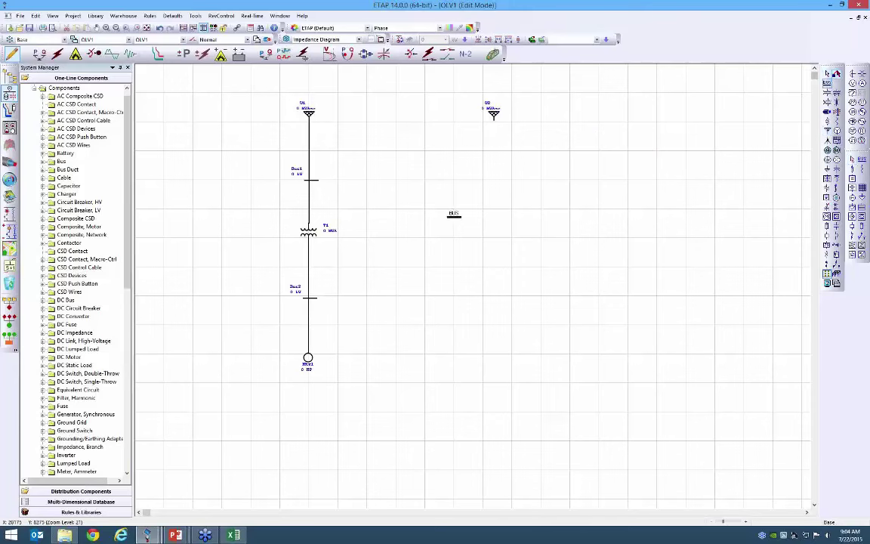
{"action": "left_click", "coordinate": [495, 183]}
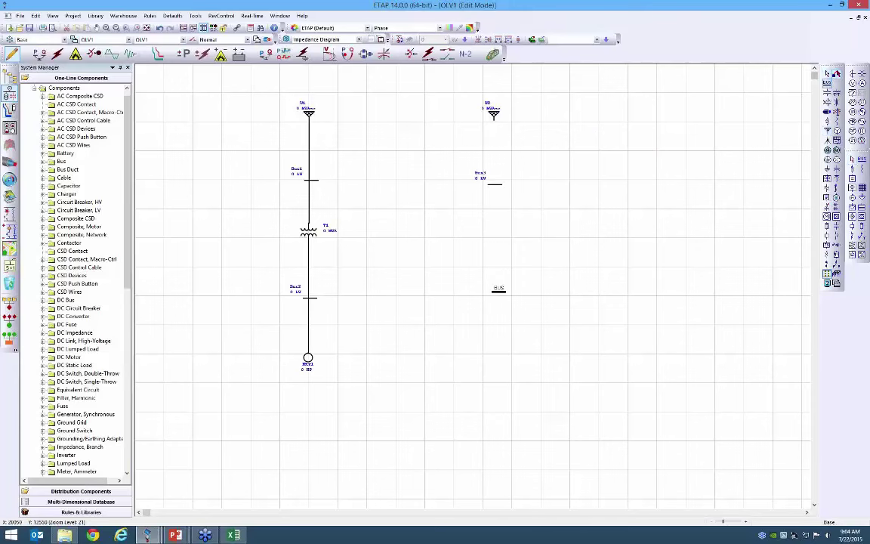
{"action": "left_click", "coordinate": [498, 292]}
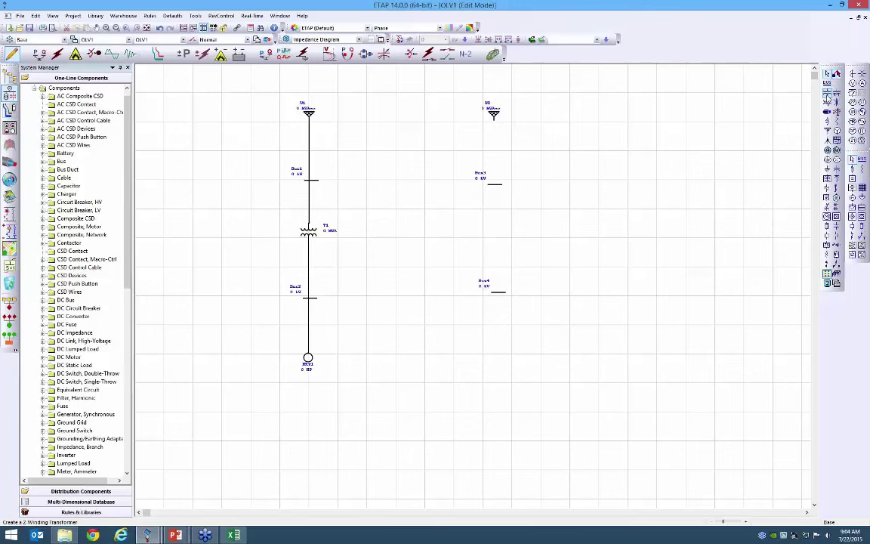
Step: Place a two-winding transformer between Bus3 and Bus4 and connect it to both buses
{"action": "left_click", "coordinate": [497, 239]}
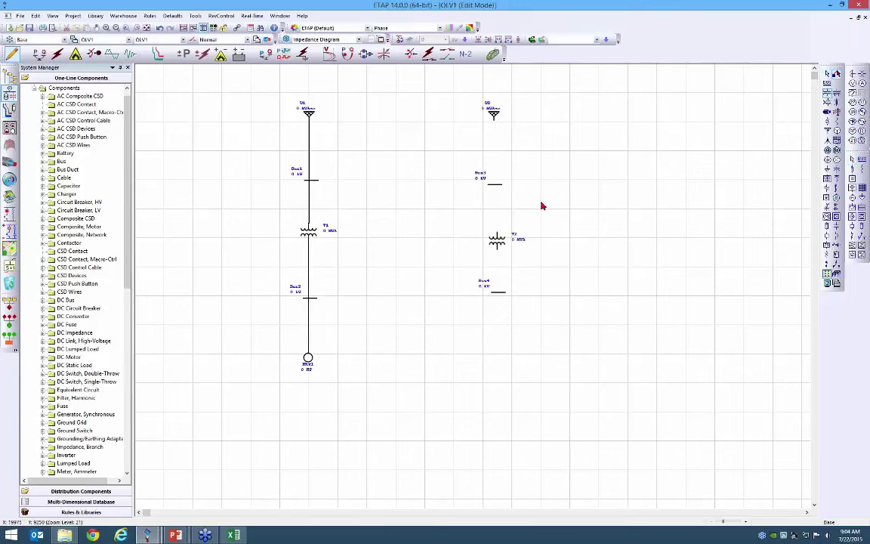
{"action": "left_click", "coordinate": [496, 186]}
{"action": "left_click_drag", "start_coordinate": [496, 247], "coordinate": [500, 293]}
{"action": "left_click", "coordinate": [641, 223]}
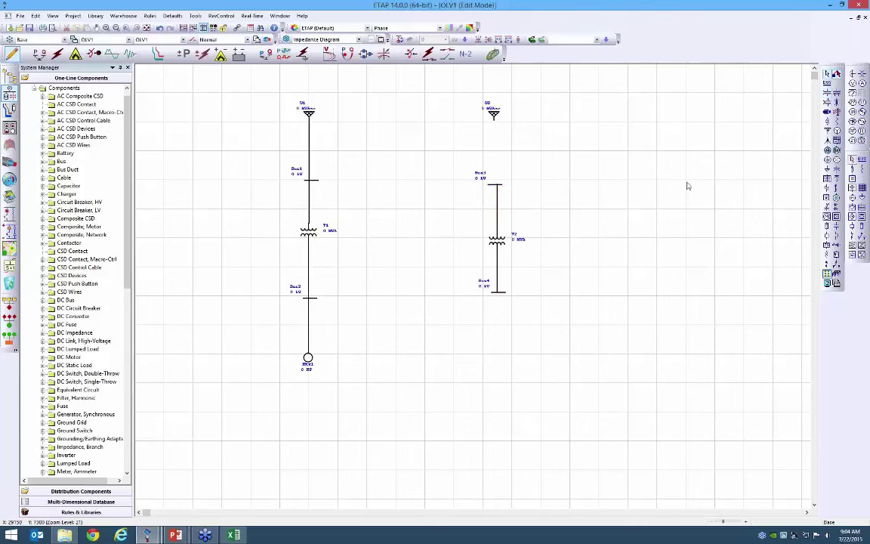
Step: Connect an induction machine below Bus4 and stretch that bus to make room for more loads
{"action": "left_click", "coordinate": [826, 150]}
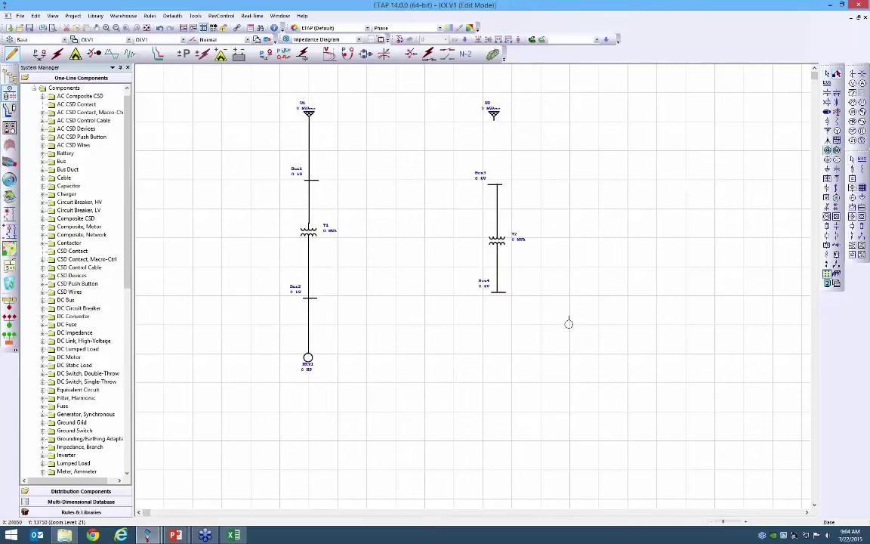
{"action": "left_click", "coordinate": [495, 340]}
{"action": "left_click_drag", "start_coordinate": [497, 334], "coordinate": [499, 296]}
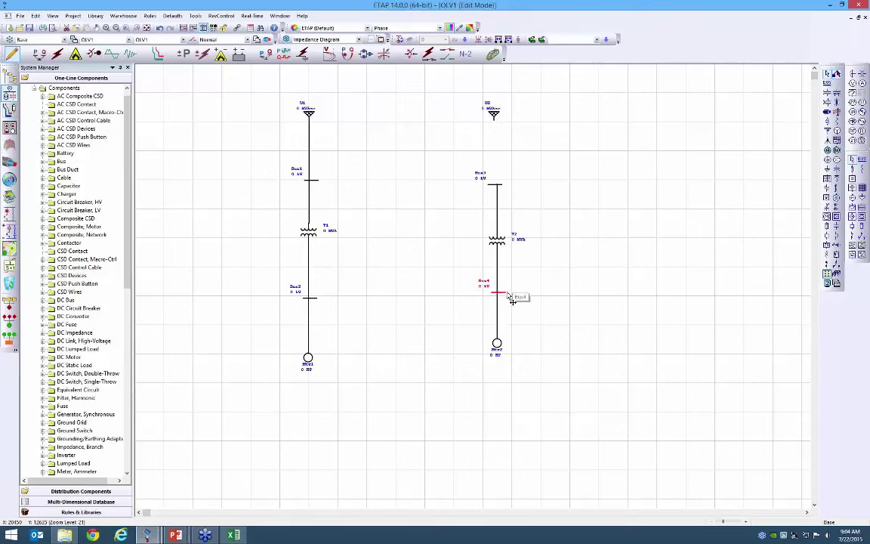
{"action": "left_click_drag", "start_coordinate": [511, 298], "coordinate": [623, 294]}
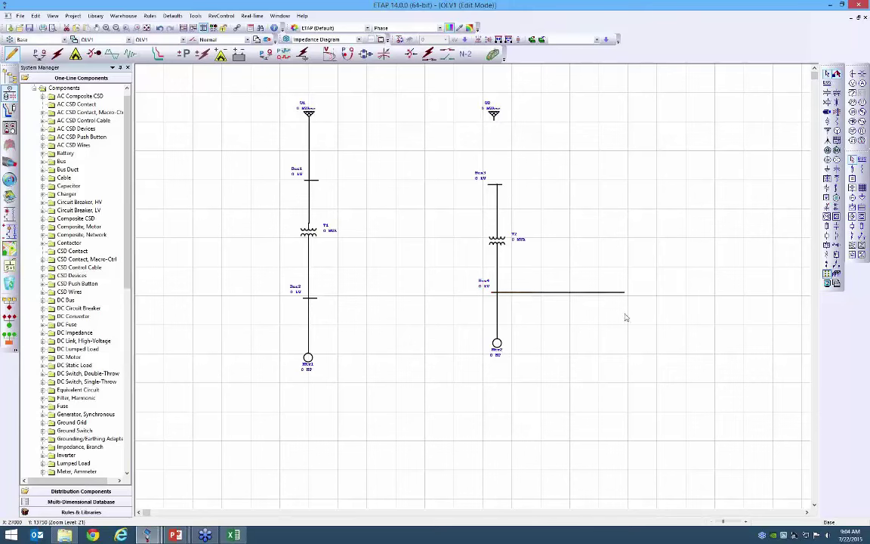
Step: Connect three more induction machines to Bus4 and link the second utility source to Bus3
{"action": "left_click", "coordinate": [836, 150]}
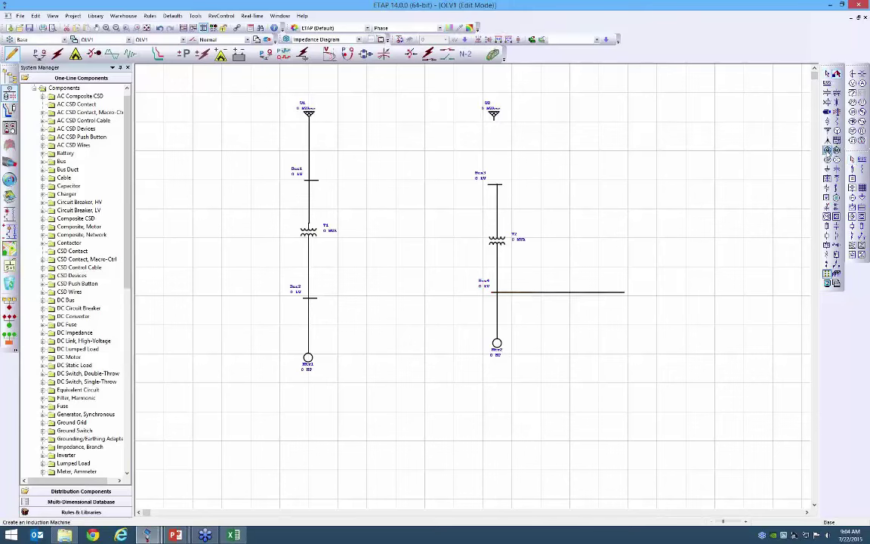
{"action": "left_click", "coordinate": [534, 342]}
{"action": "left_click_drag", "start_coordinate": [534, 339], "coordinate": [533, 297]}
{"action": "left_click", "coordinate": [571, 340]}
{"action": "left_click_drag", "start_coordinate": [570, 337], "coordinate": [571, 297]}
{"action": "left_click_drag", "start_coordinate": [602, 336], "coordinate": [602, 297]}
{"action": "key", "text": "Escape"}
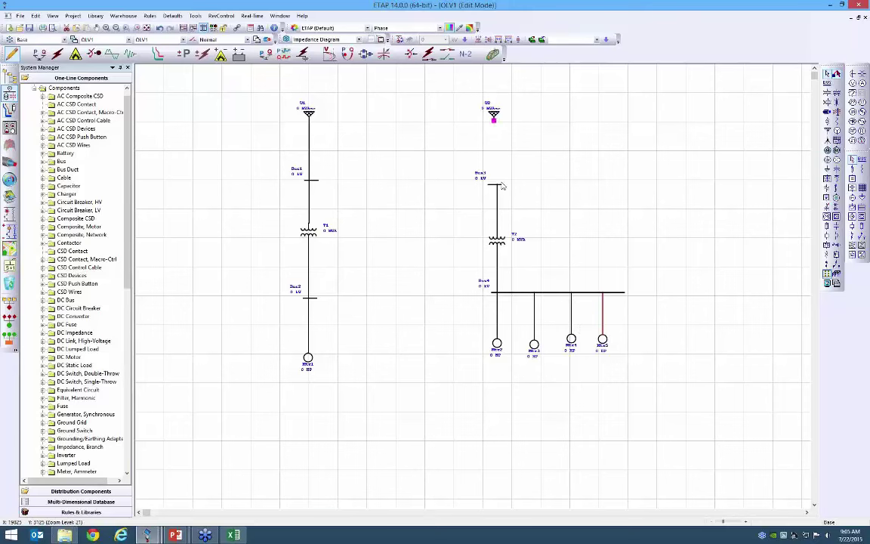
{"action": "left_click_drag", "start_coordinate": [495, 123], "coordinate": [496, 186]}
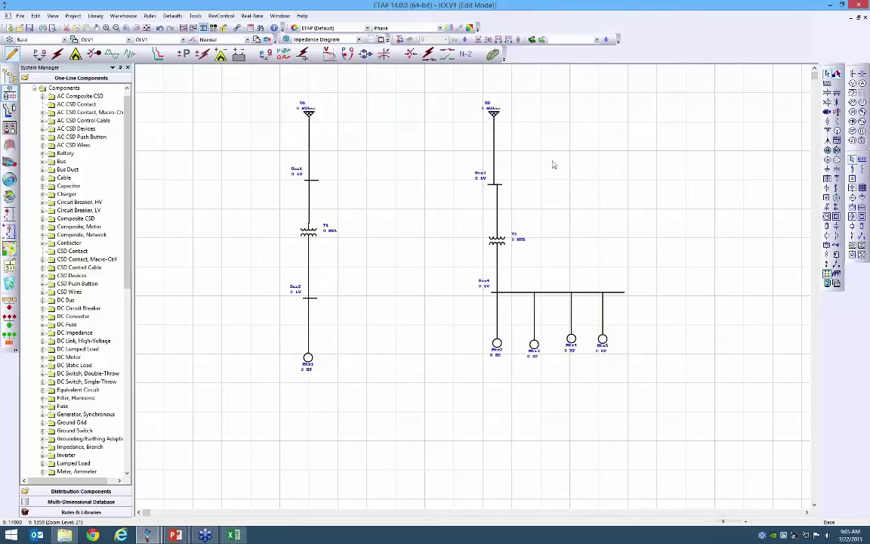
Step: Delete both one-line networks so the diagram is empty
{"action": "left_click_drag", "start_coordinate": [442, 88], "coordinate": [678, 401]}
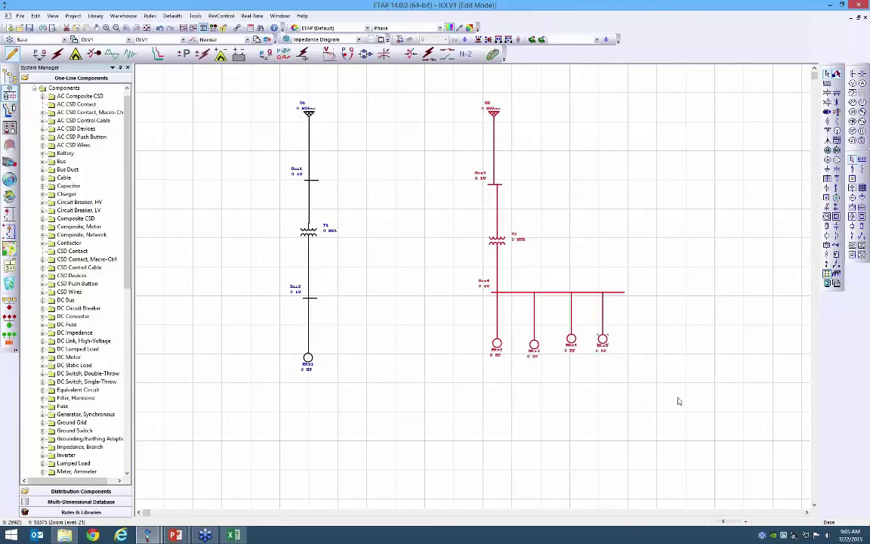
{"action": "key", "text": "Delete"}
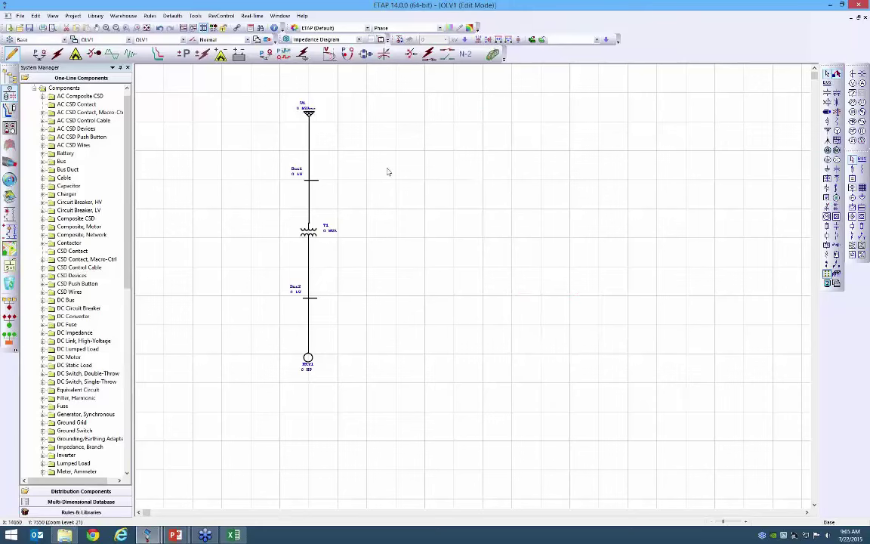
{"action": "left_click_drag", "start_coordinate": [258, 96], "coordinate": [370, 403]}
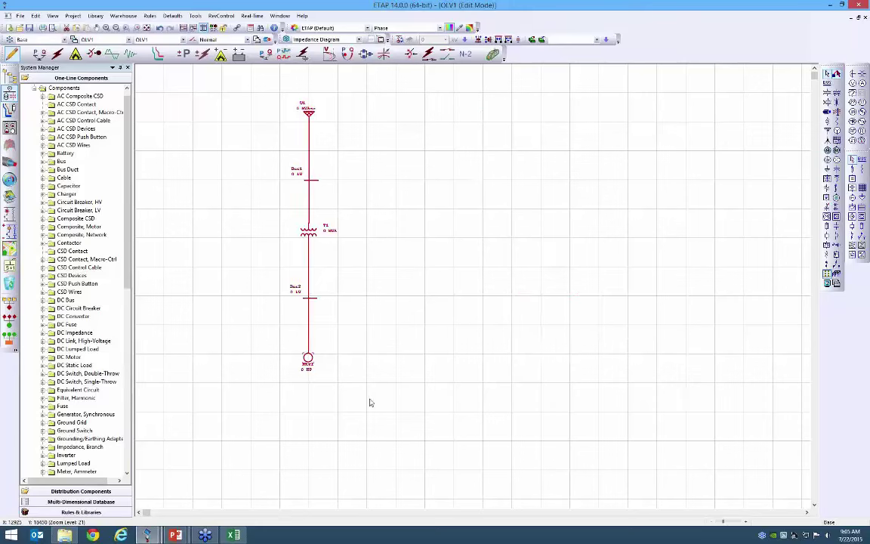
{"action": "key", "text": "Delete"}
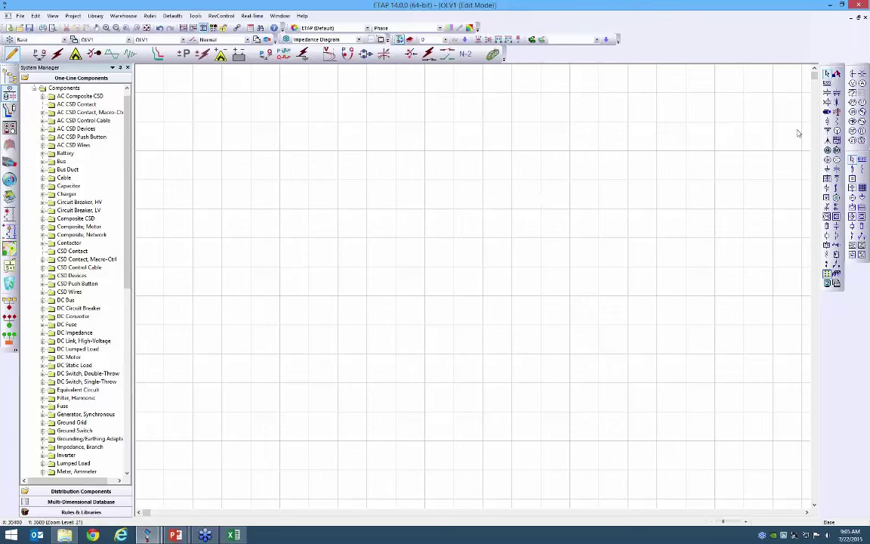
Step: Place a utility source on the empty diagram and attach a bus and a high-voltage circuit breaker in series below it
{"action": "left_click", "coordinate": [827, 131]}
{"action": "left_click", "coordinate": [397, 118]}
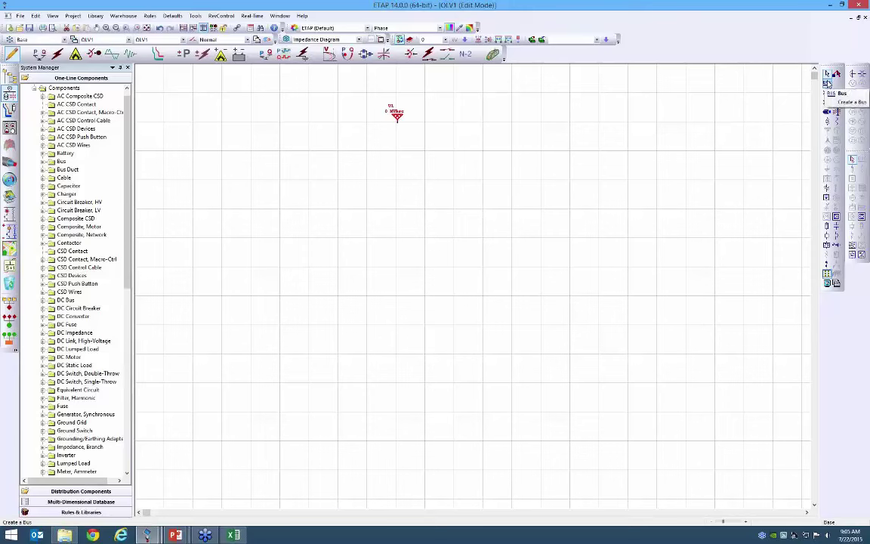
{"action": "left_click", "coordinate": [828, 83]}
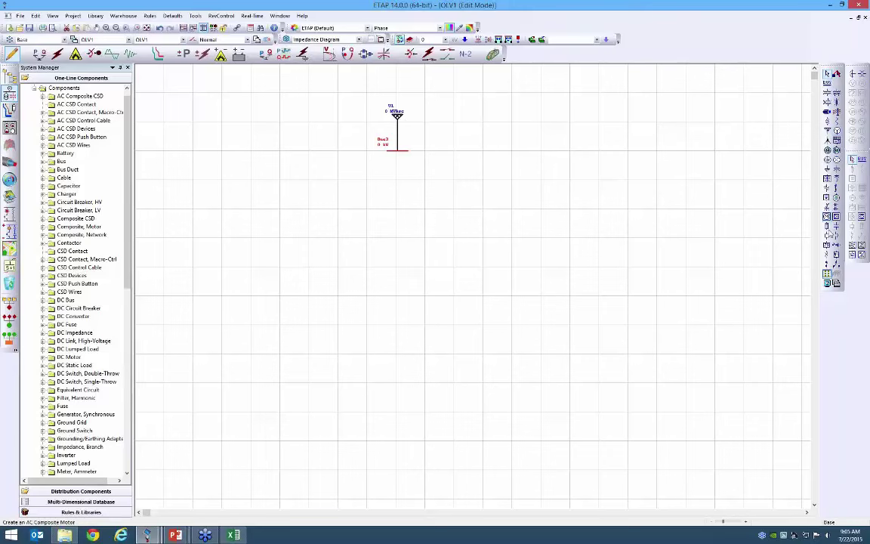
{"action": "left_click", "coordinate": [828, 240]}
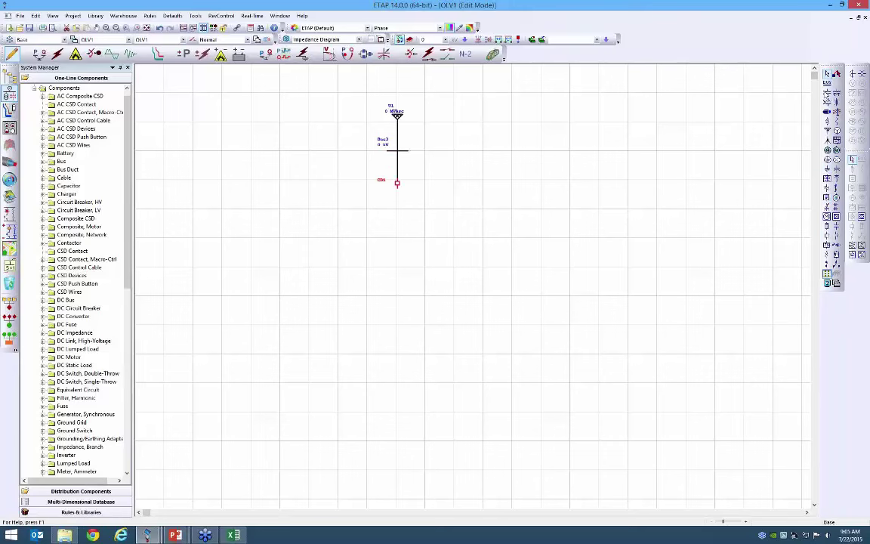
Step: Extend the chain below breaker CB1 with a two-winding transformer, a cable and a bus
{"action": "left_click", "coordinate": [827, 93]}
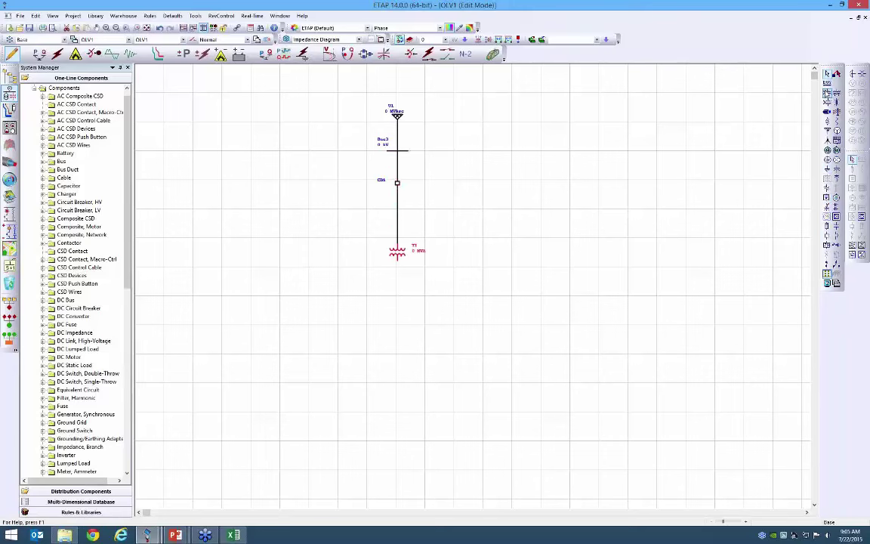
{"action": "left_click", "coordinate": [827, 111]}
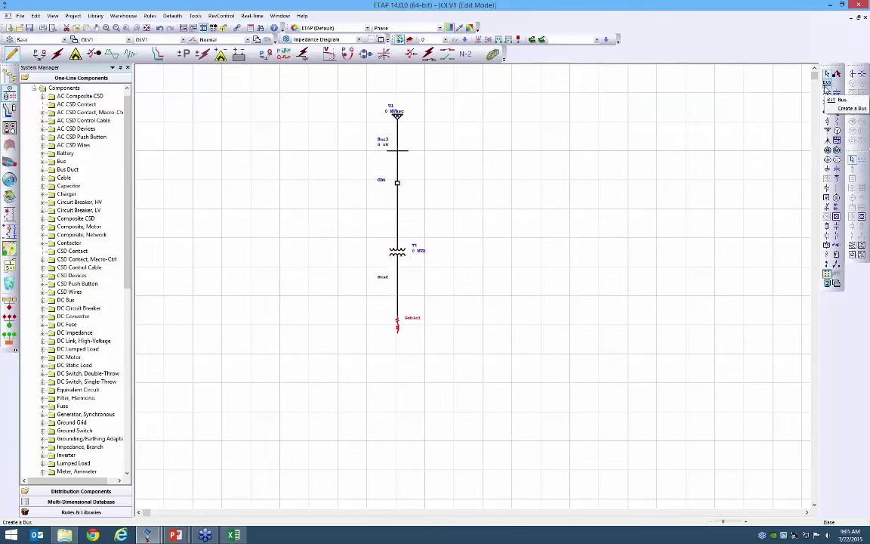
{"action": "left_click", "coordinate": [827, 84]}
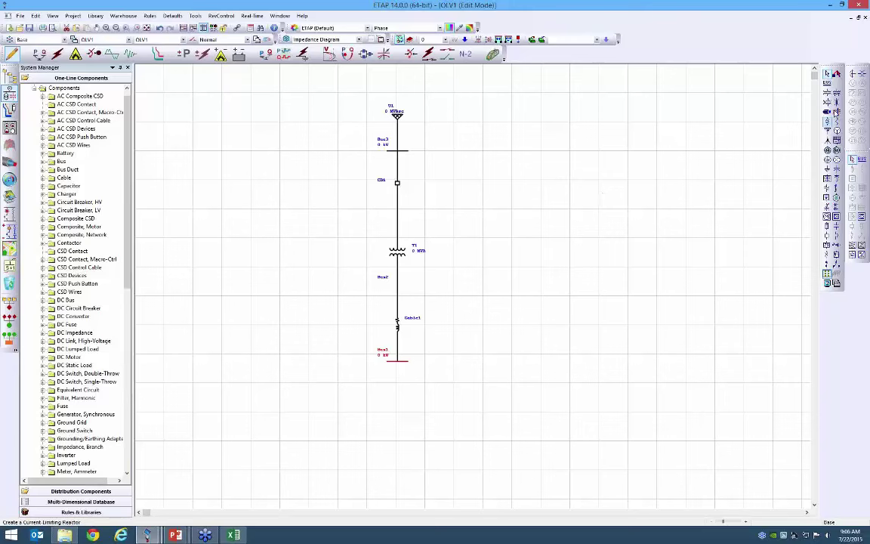
Step: Detach the AC element toolbar, redock it, and float it beside the instrument toolbar
{"action": "left_click_drag", "start_coordinate": [830, 68], "coordinate": [717, 95]}
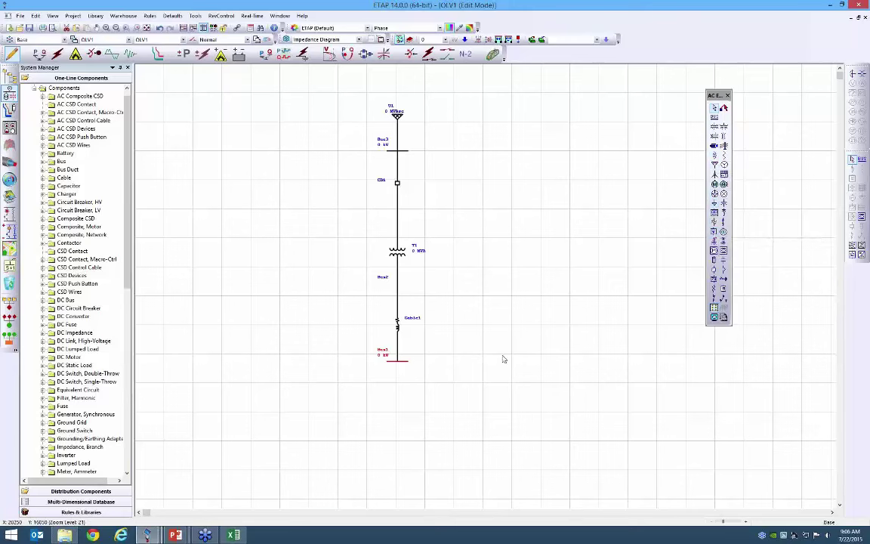
{"action": "double_click", "coordinate": [716, 96]}
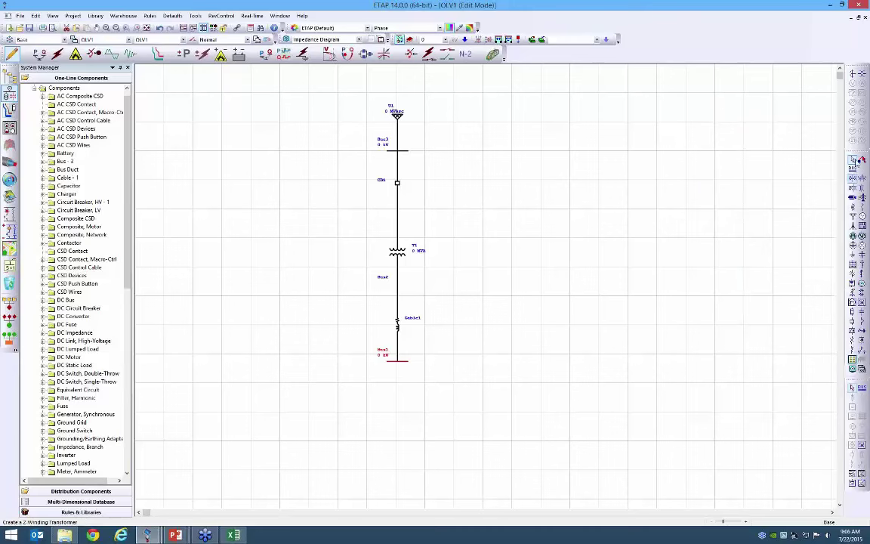
{"action": "left_click_drag", "start_coordinate": [859, 154], "coordinate": [835, 77]}
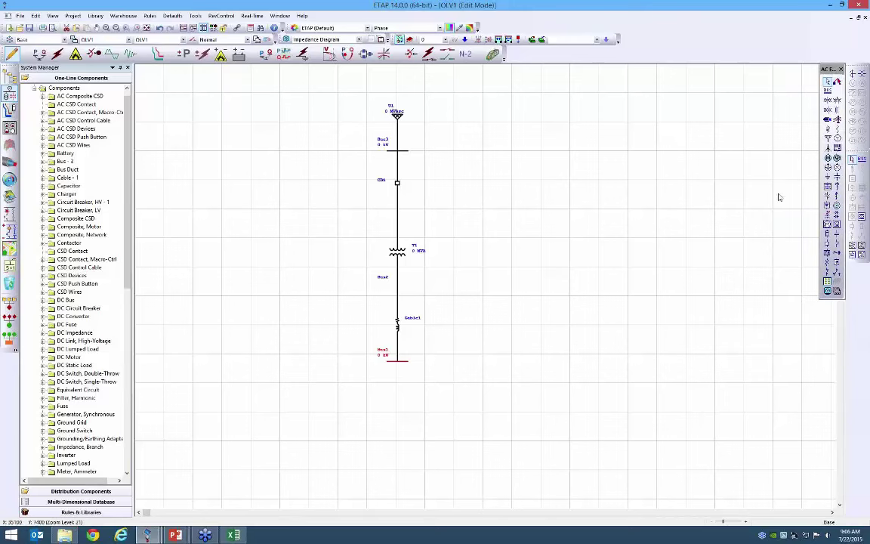
Step: Add a current transformer with a multi-function relay below Bus1, followed by a circuit breaker and a bus
{"action": "left_click", "coordinate": [852, 76]}
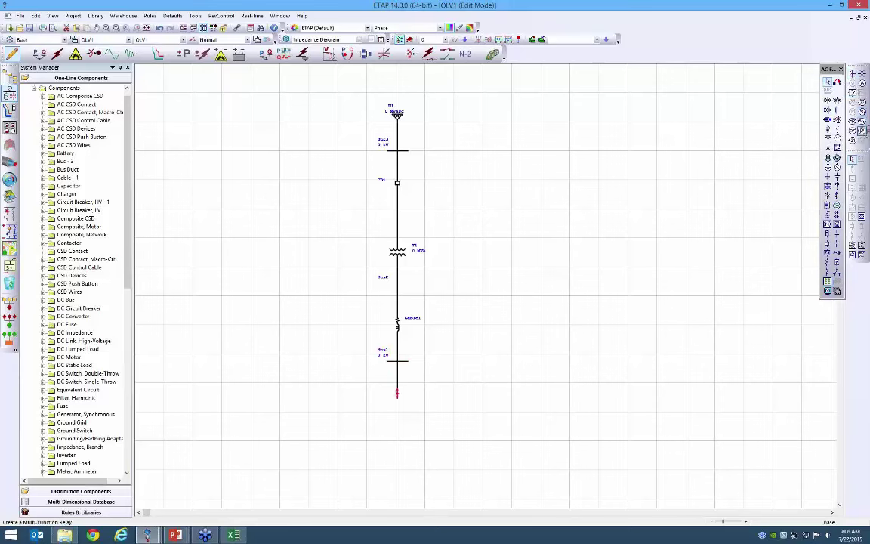
{"action": "left_click", "coordinate": [861, 129]}
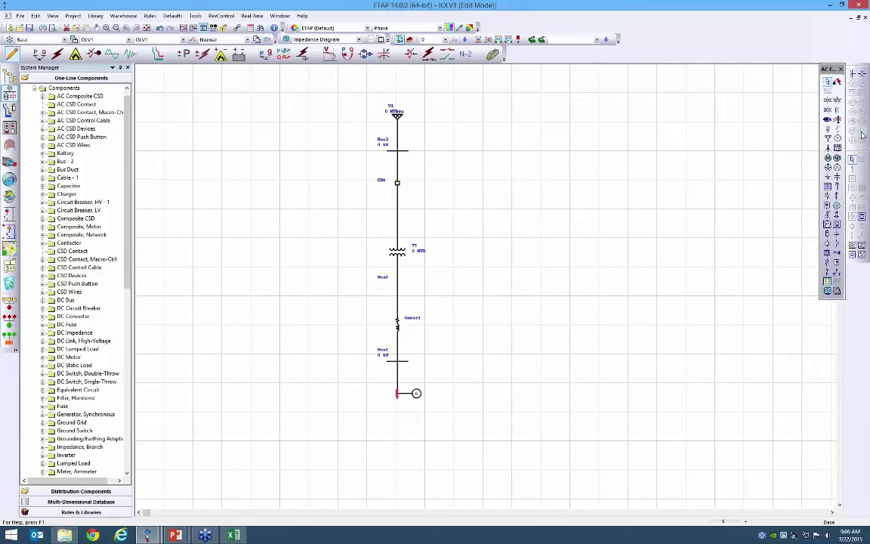
{"action": "left_click", "coordinate": [827, 248]}
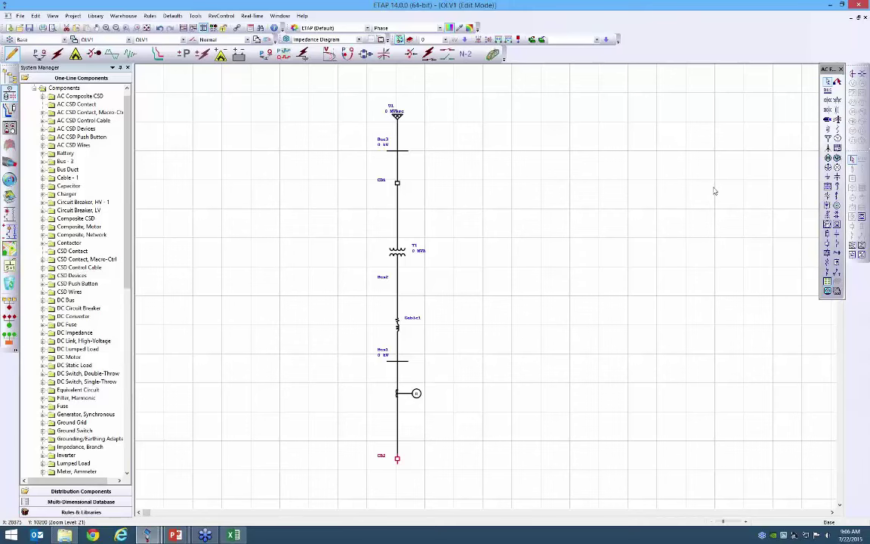
{"action": "left_click", "coordinate": [827, 82]}
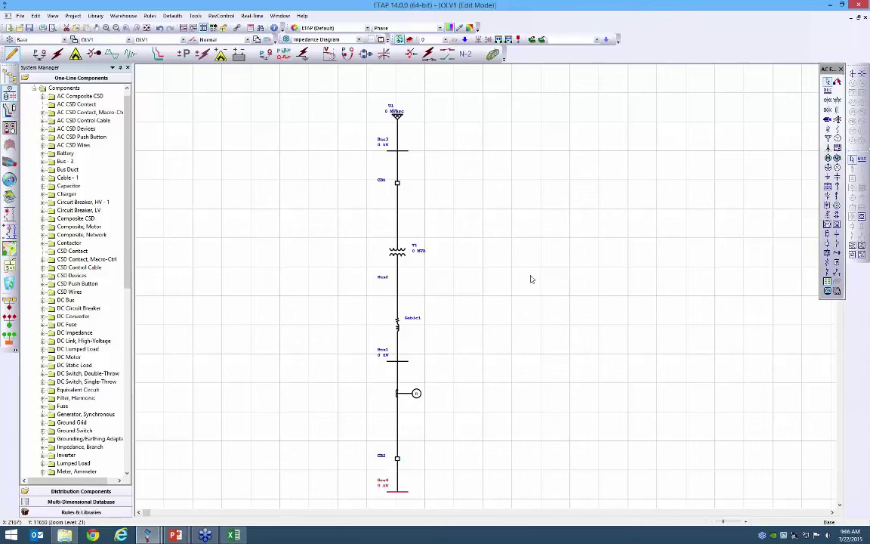
Step: Attach a cable below Bus4, the last bus in the chain
{"action": "scroll", "coordinate": [531, 278], "scroll_direction": "down", "scroll_amount": 3}
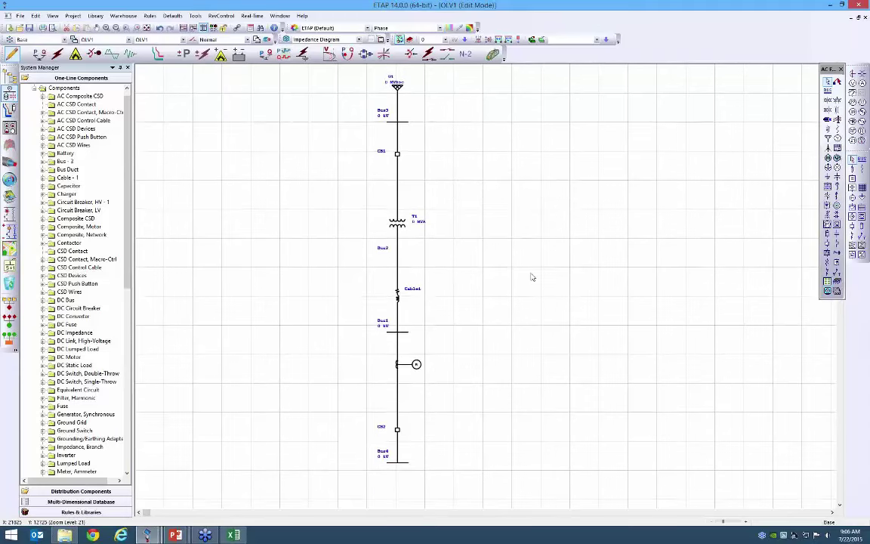
{"action": "scroll", "coordinate": [530, 278], "scroll_direction": "down", "scroll_amount": 5}
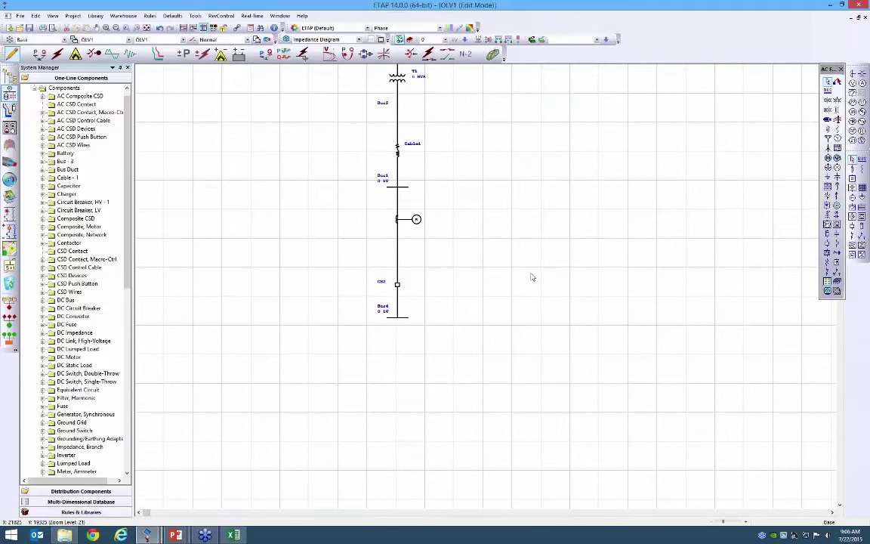
{"action": "left_click", "coordinate": [407, 252]}
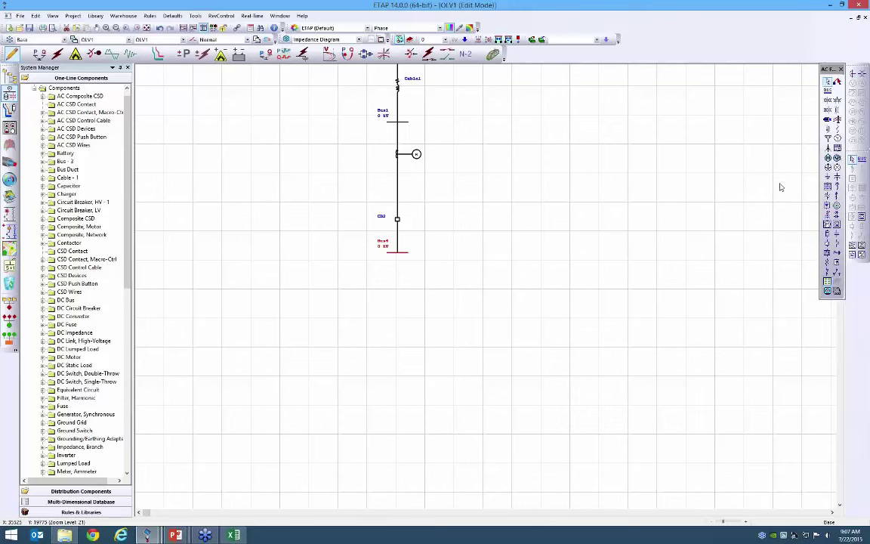
{"action": "left_click", "coordinate": [828, 120]}
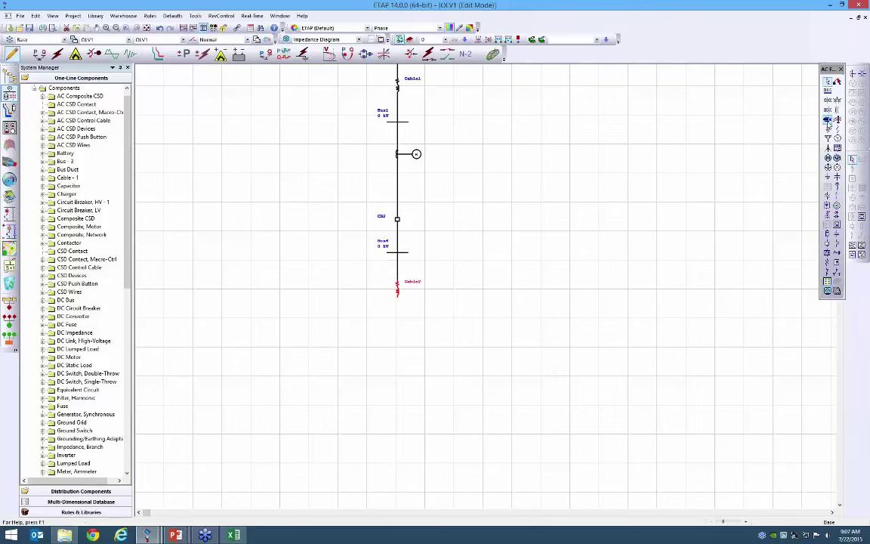
Step: Move the last cable further below Bus4 and insert a fuse into the connection between them
{"action": "left_click_drag", "start_coordinate": [404, 298], "coordinate": [404, 314]}
{"action": "left_click", "coordinate": [399, 304]}
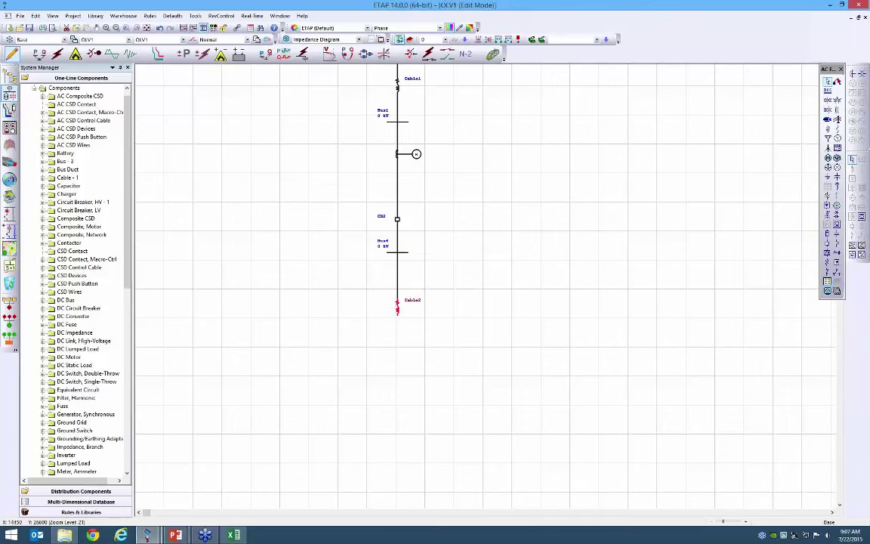
{"action": "left_click", "coordinate": [637, 232]}
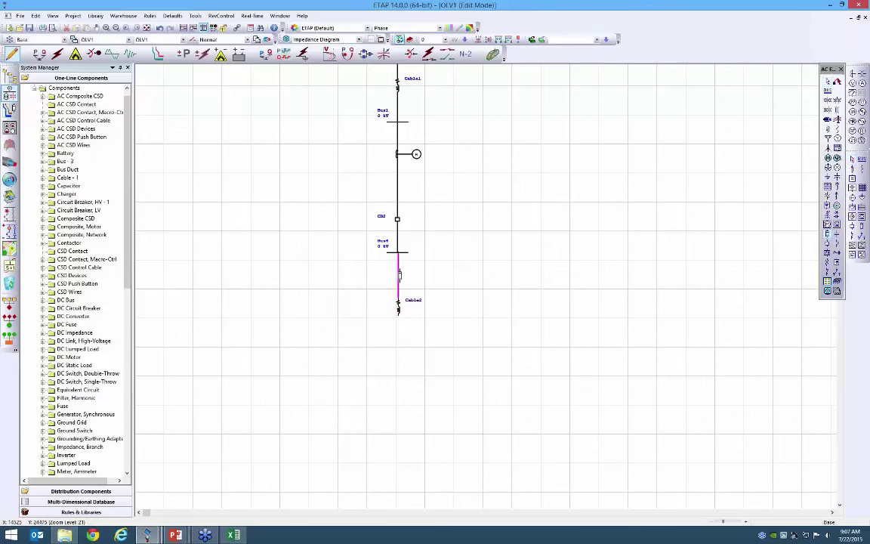
{"action": "left_click", "coordinate": [400, 275]}
{"action": "left_click", "coordinate": [399, 275]}
{"action": "left_click", "coordinate": [399, 275]}
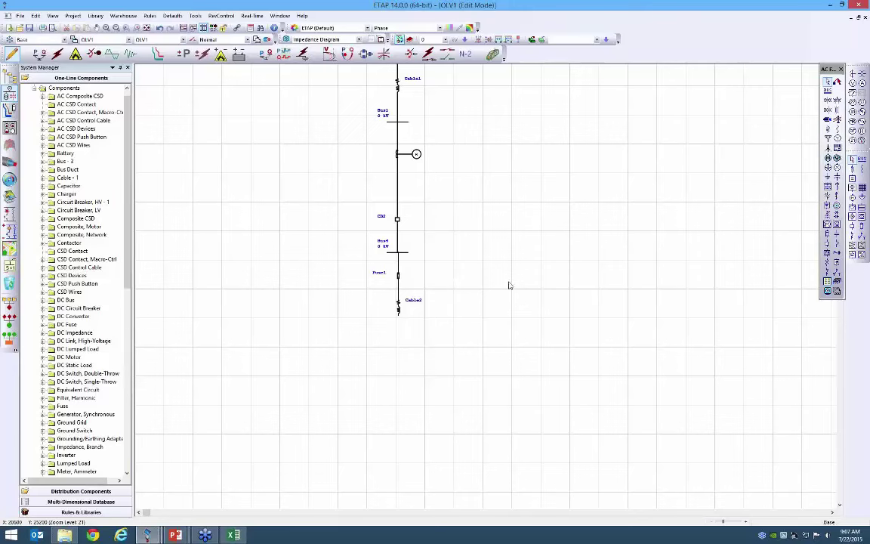
Step: Delete the cable below the fuse and attach a lumped load to the fuse instead
{"action": "left_click", "coordinate": [413, 301]}
{"action": "key", "text": "Delete"}
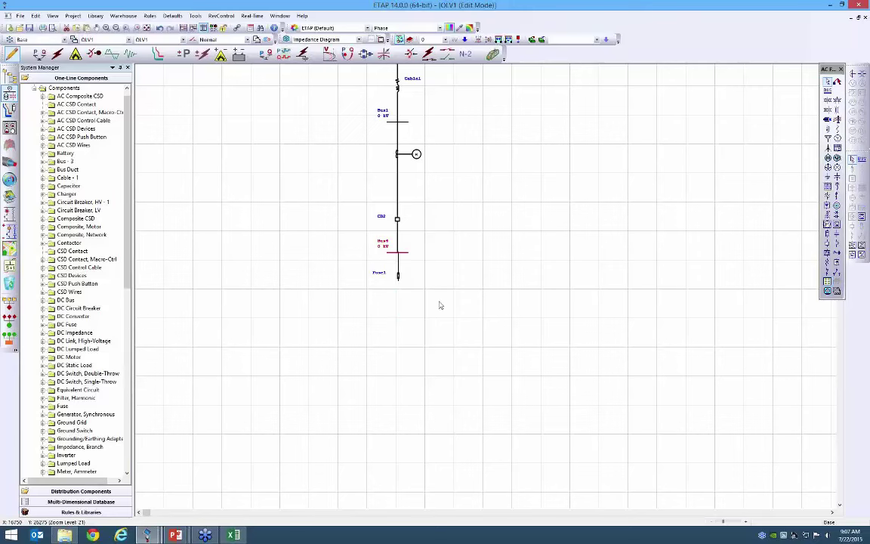
{"action": "left_click", "coordinate": [398, 276]}
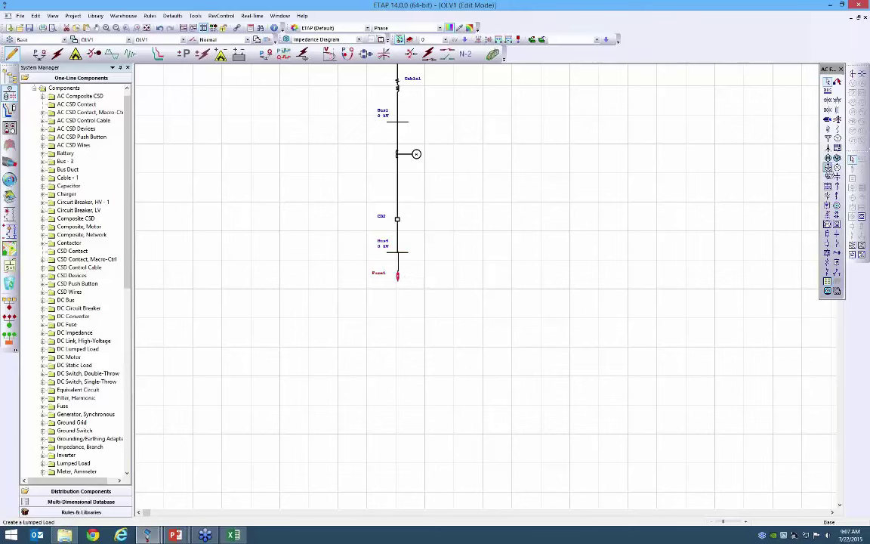
{"action": "left_click", "coordinate": [827, 167]}
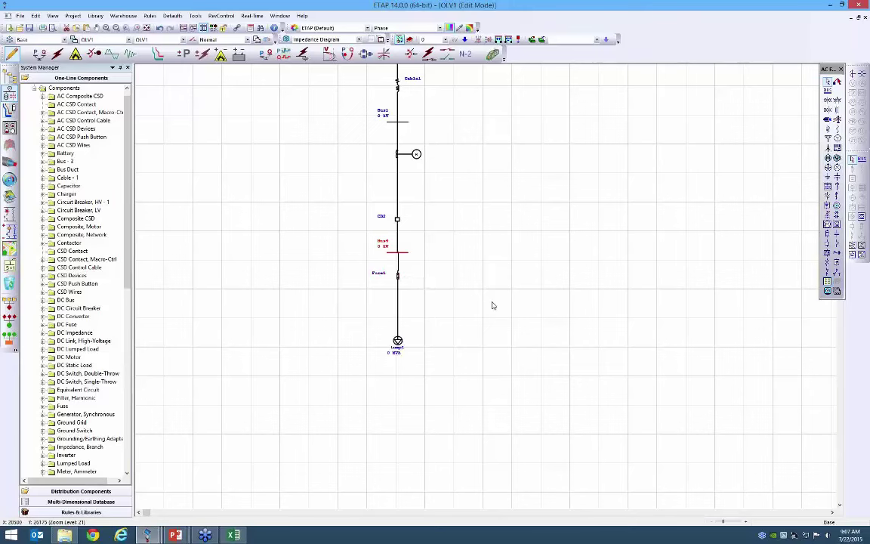
Step: Add a cable and insert it between the fuse and the lumped load
{"action": "left_click", "coordinate": [827, 119]}
{"action": "left_click", "coordinate": [444, 285]}
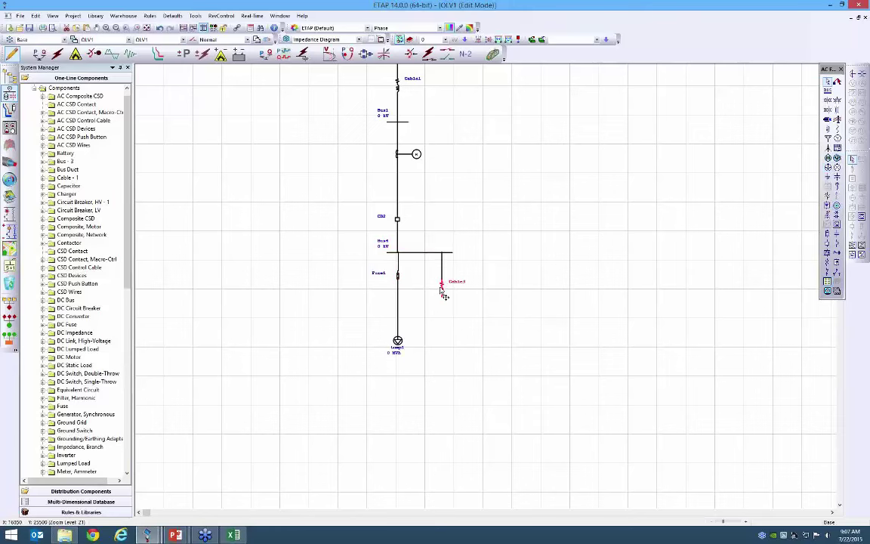
{"action": "left_click_drag", "start_coordinate": [444, 294], "coordinate": [398, 314]}
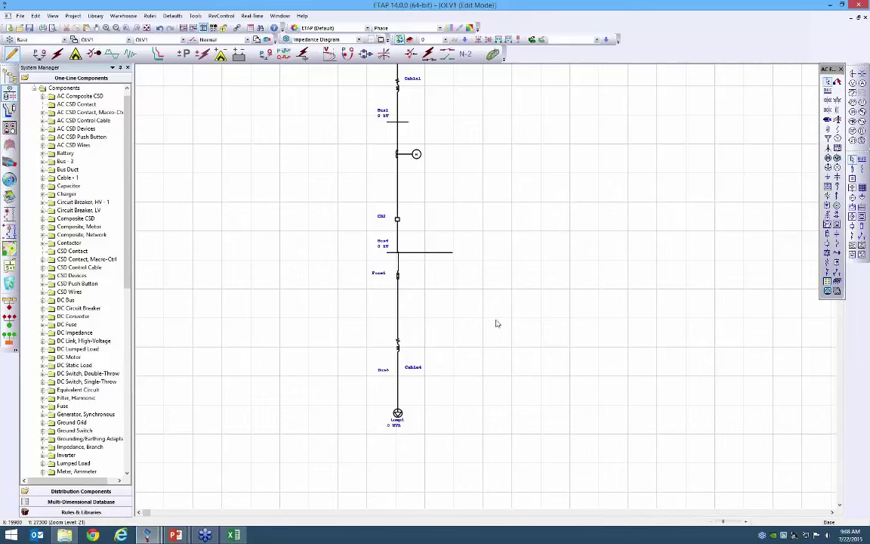
Step: Delete the lumped load and place a composite network below the Bus5 node at the end of the chain
{"action": "scroll", "coordinate": [495, 319], "scroll_direction": "down", "scroll_amount": 1}
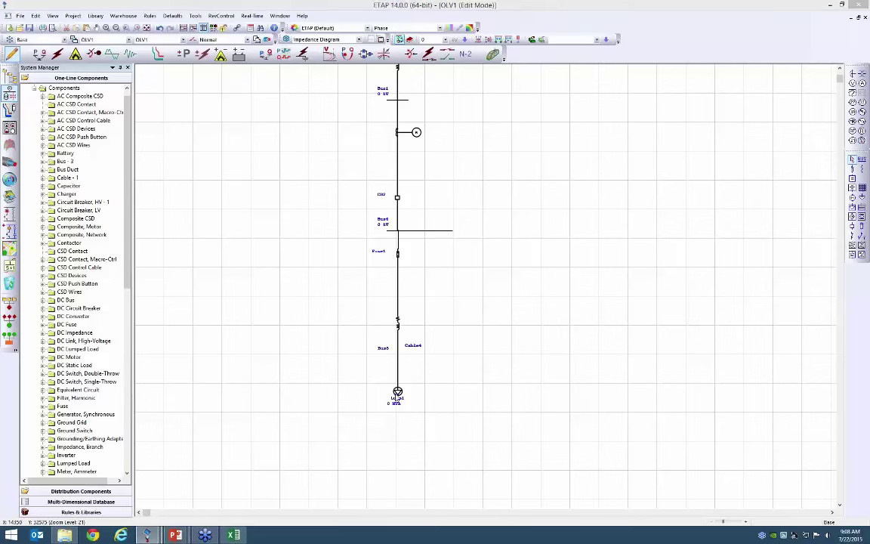
{"action": "left_click", "coordinate": [397, 393]}
{"action": "key", "text": "Delete"}
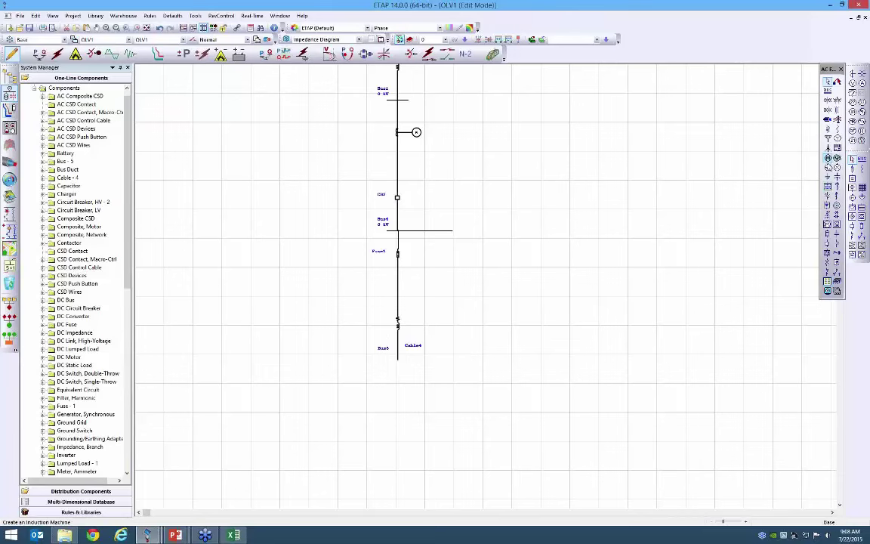
{"action": "left_click", "coordinate": [826, 224]}
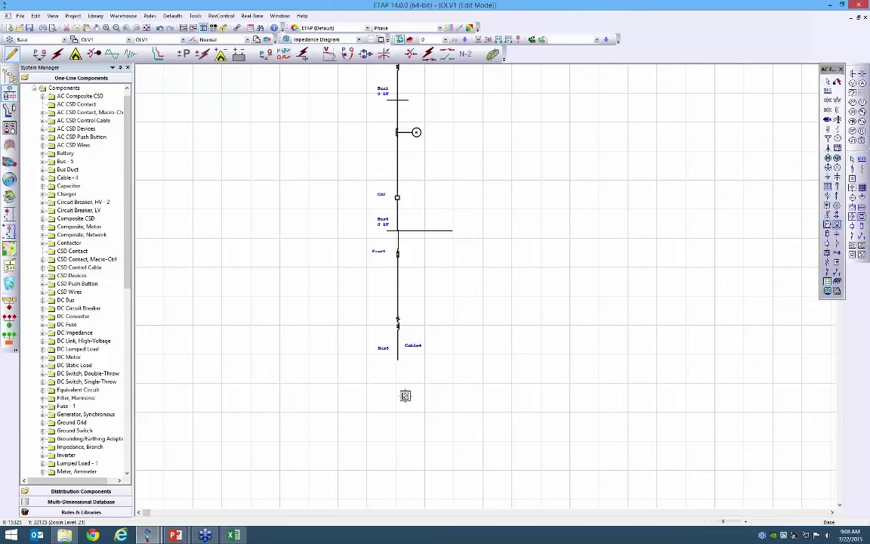
{"action": "left_click", "coordinate": [396, 402]}
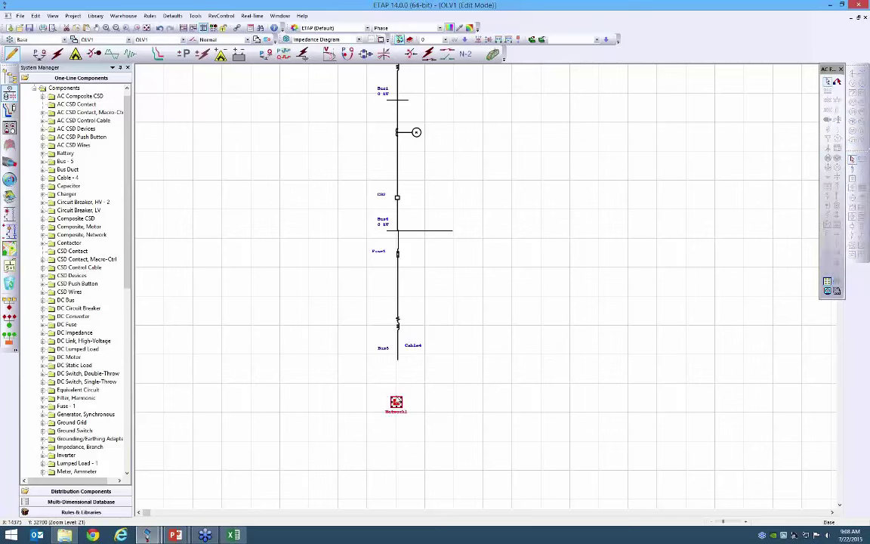
Step: Change the Bus5 symbol from a node to a thin bus bar and check the other thickness options
{"action": "left_click", "coordinate": [403, 364]}
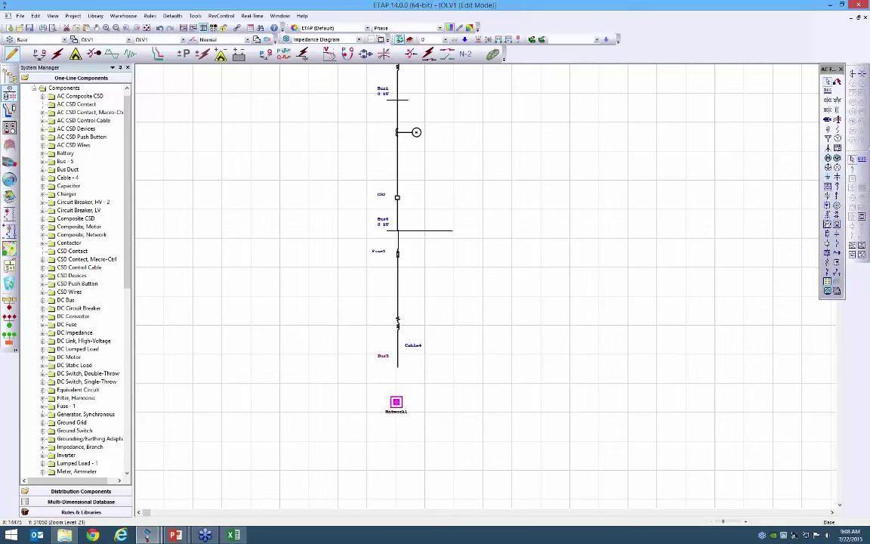
{"action": "left_click_drag", "start_coordinate": [383, 351], "coordinate": [384, 396]}
{"action": "key", "text": "ctrl+z"}
{"action": "right_click", "coordinate": [398, 368]}
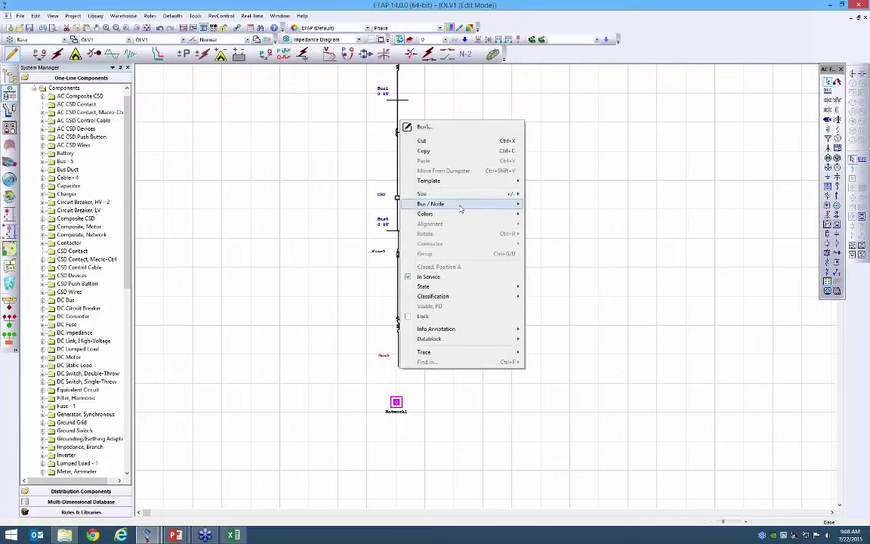
{"action": "mouse_move", "coordinate": [461, 207]}
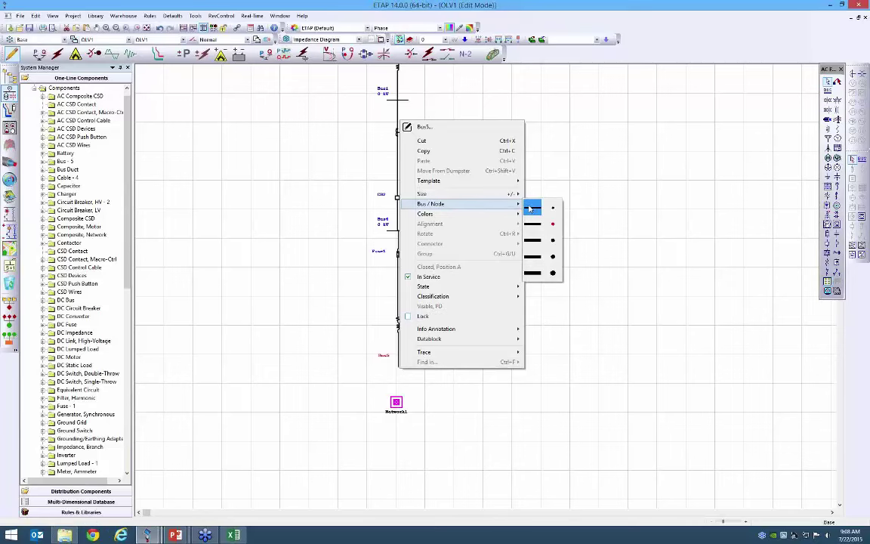
{"action": "left_click", "coordinate": [532, 209]}
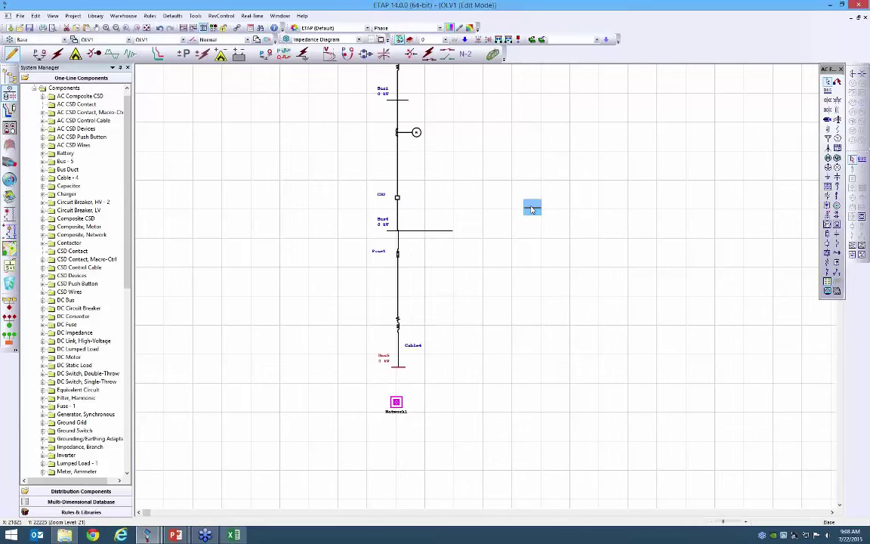
{"action": "right_click", "coordinate": [401, 370]}
{"action": "mouse_move", "coordinate": [505, 205]}
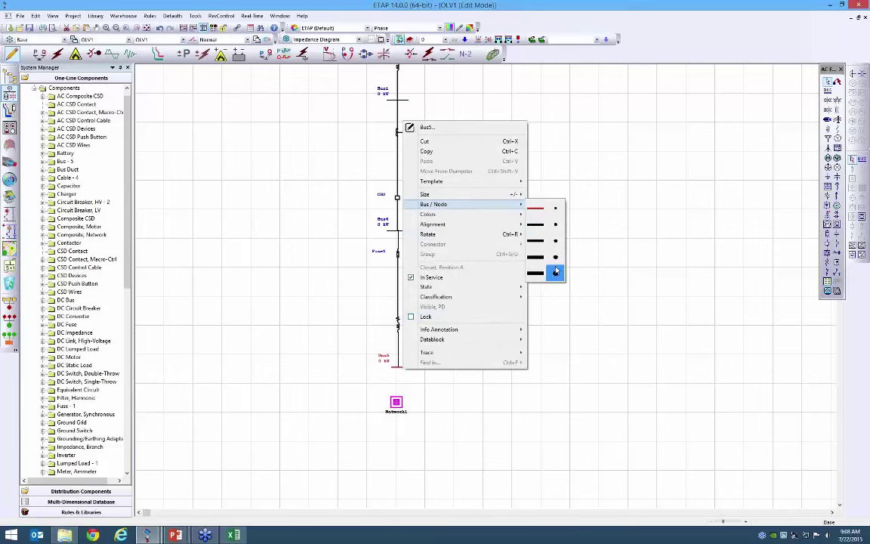
{"action": "left_click", "coordinate": [538, 225]}
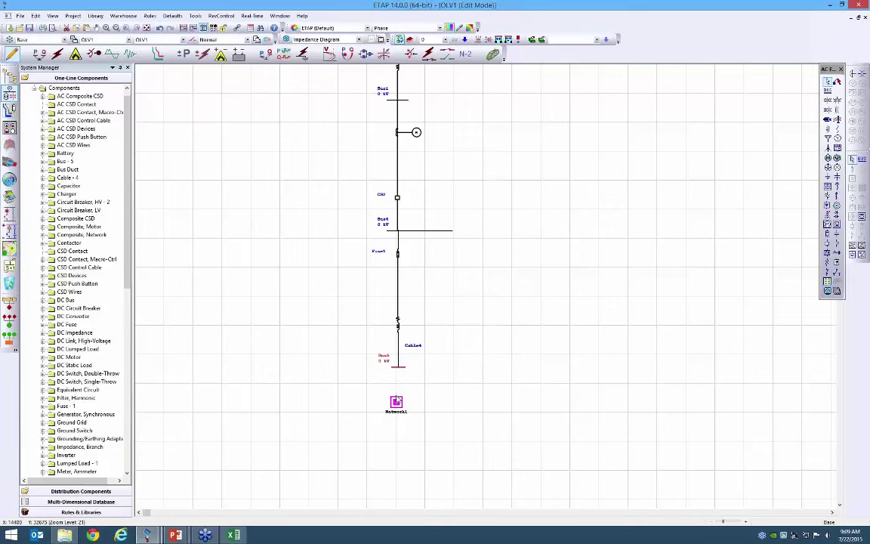
Step: Delete the unconnected composite network and attach a new one directly below Bus5
{"action": "left_click", "coordinate": [396, 401]}
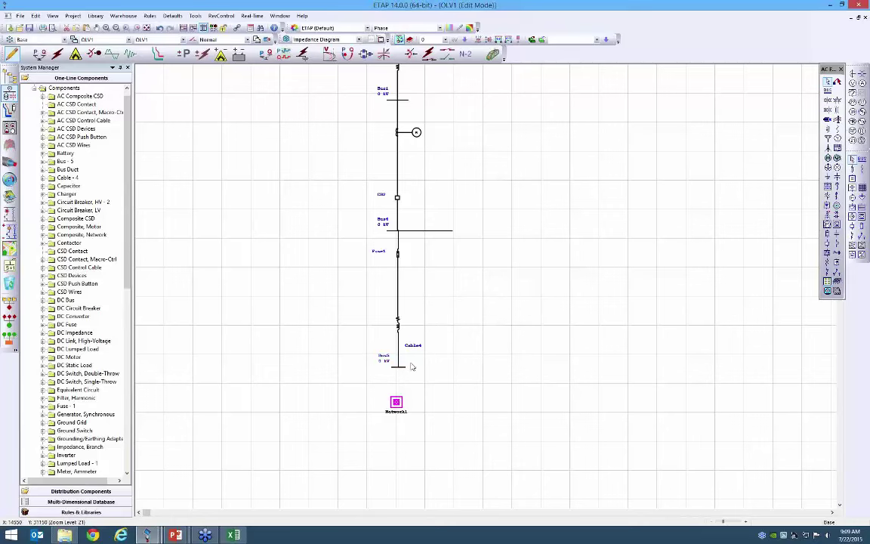
{"action": "left_click", "coordinate": [398, 403]}
{"action": "key", "text": "Delete"}
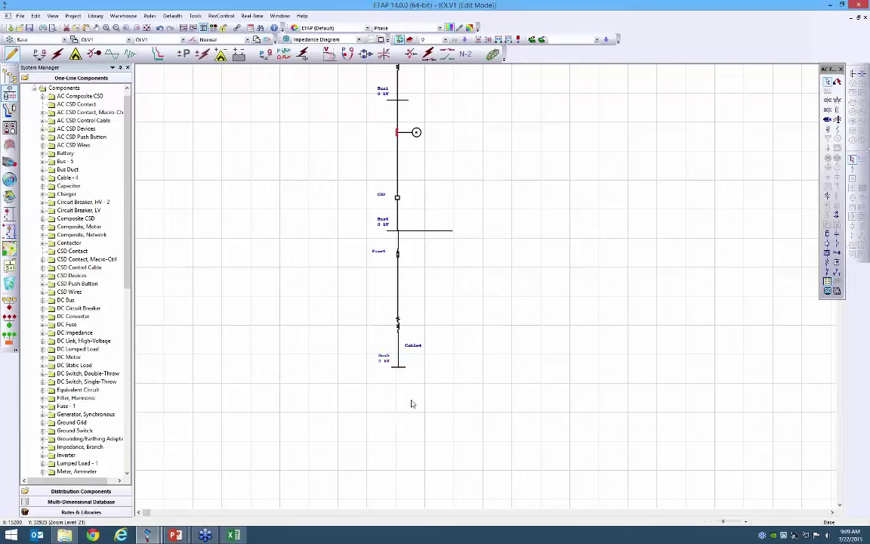
{"action": "left_click", "coordinate": [512, 291]}
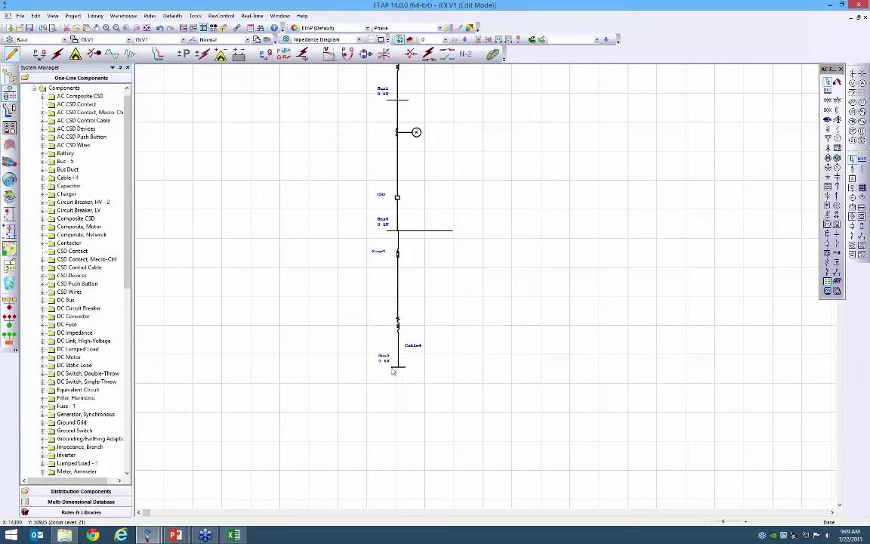
{"action": "left_click", "coordinate": [396, 368]}
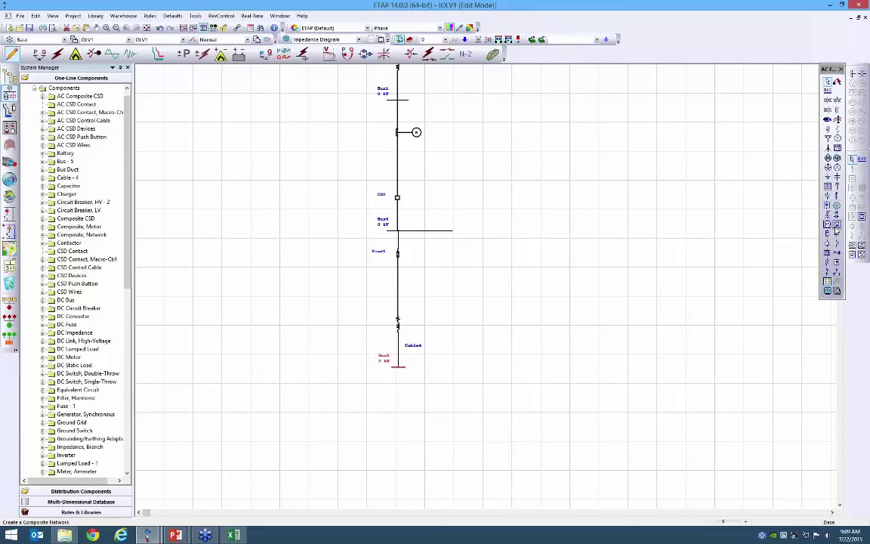
{"action": "left_click", "coordinate": [835, 230]}
{"action": "left_click", "coordinate": [398, 400]}
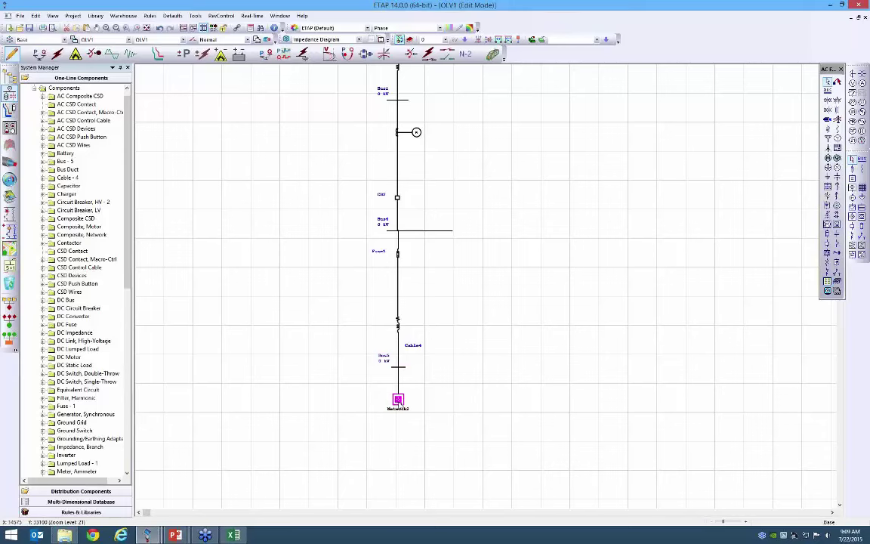
Step: Open the composite network's own diagram and place a bus below its external connection point
{"action": "double_click", "coordinate": [398, 400]}
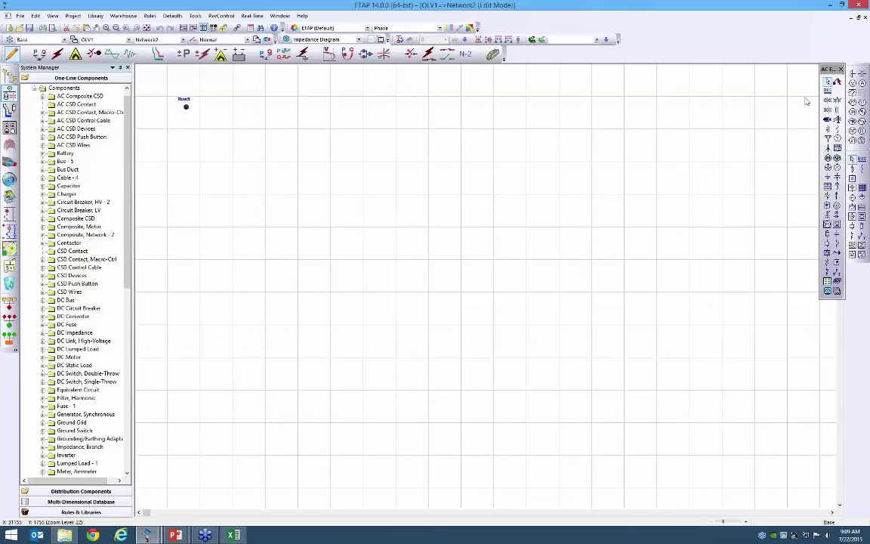
{"action": "left_click", "coordinate": [828, 89]}
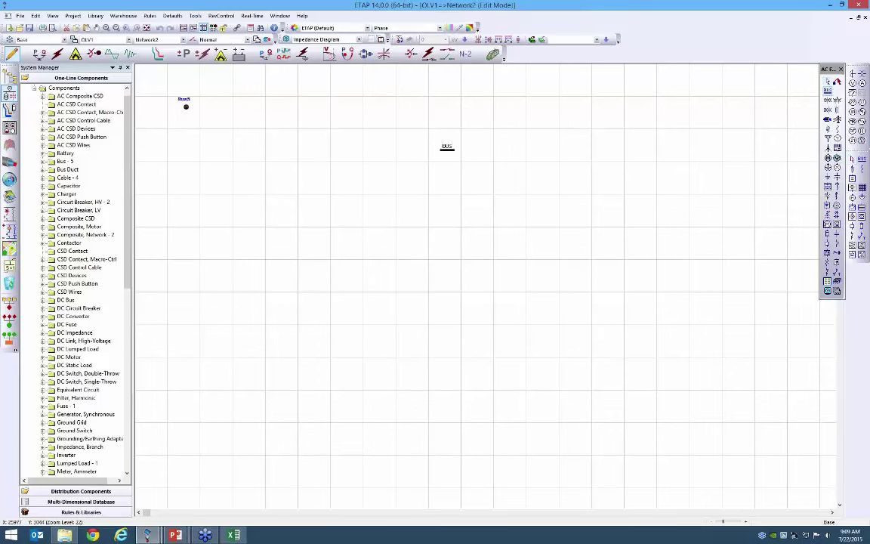
{"action": "left_click", "coordinate": [176, 161]}
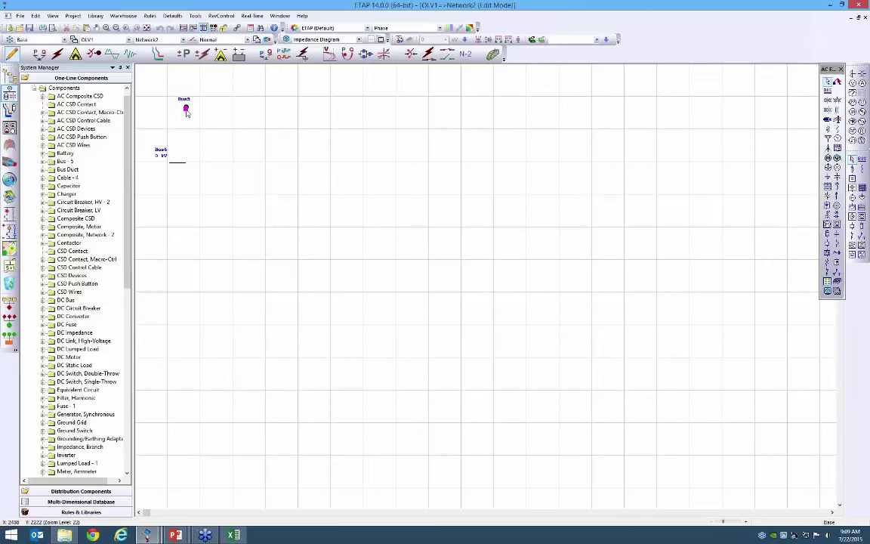
{"action": "left_click_drag", "start_coordinate": [187, 112], "coordinate": [182, 166]}
Step: Place a high voltage circuit breaker between the external connection point and the new bus, and connect it to both
{"action": "left_click", "coordinate": [827, 243]}
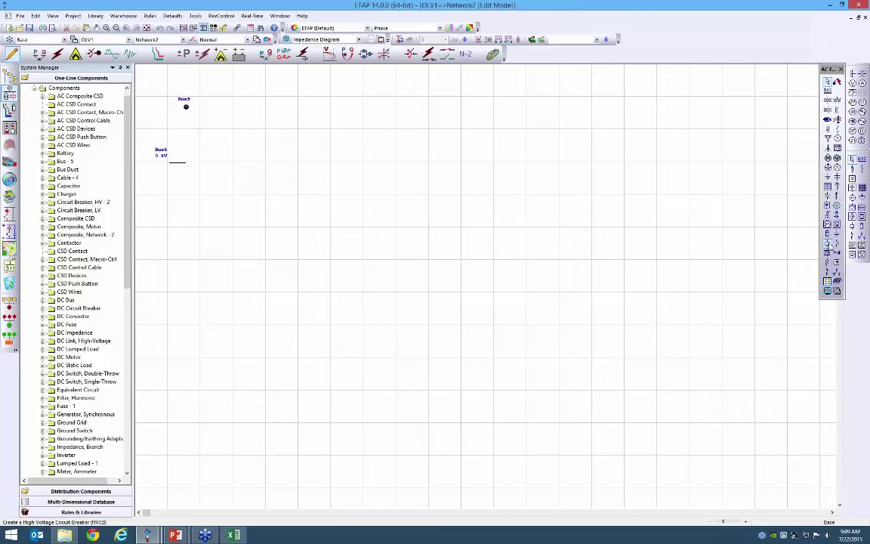
{"action": "left_click", "coordinate": [185, 133]}
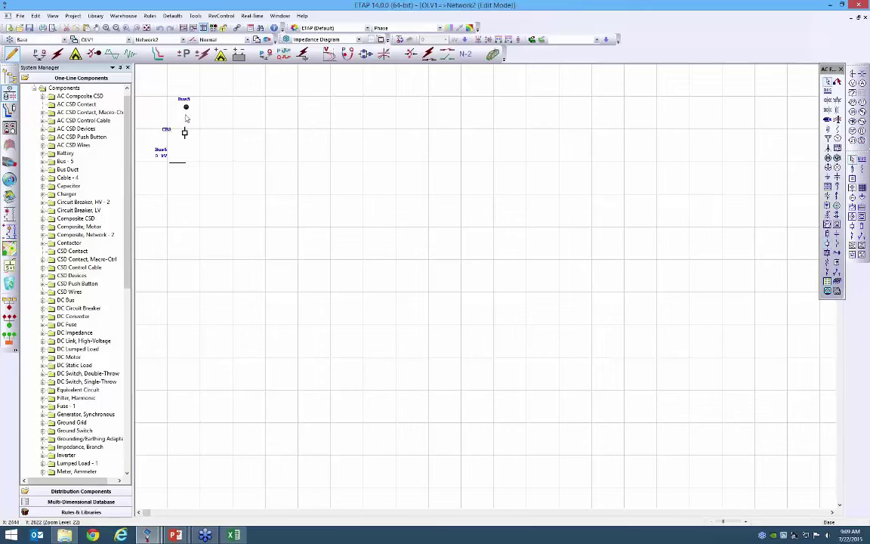
{"action": "left_click_drag", "start_coordinate": [185, 109], "coordinate": [186, 165]}
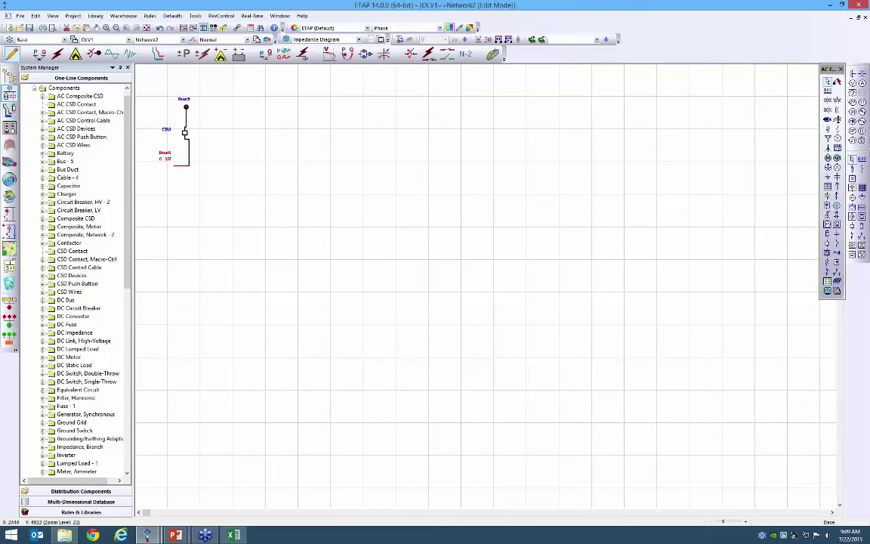
{"action": "left_click", "coordinate": [185, 133]}
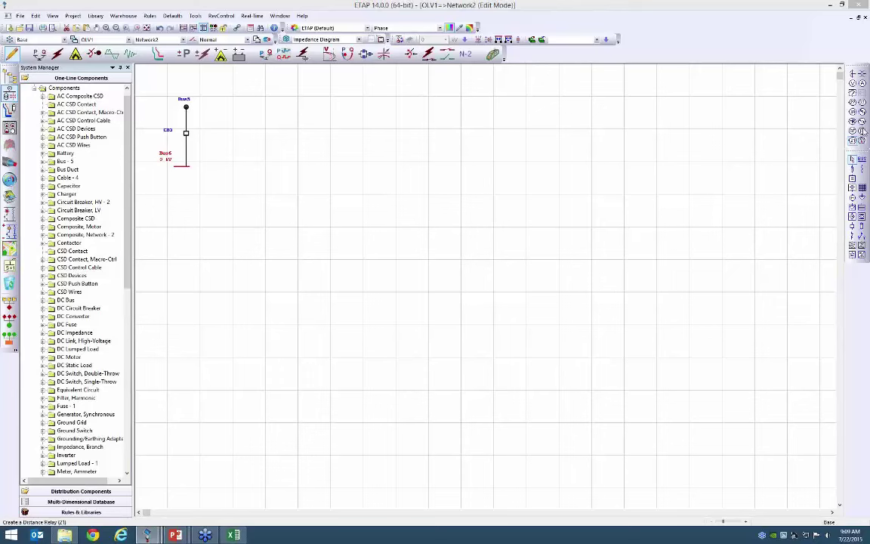
Step: Attach a two-winding transformer below Bus6 inside the composite network
{"action": "left_click", "coordinate": [52, 16]}
{"action": "left_click", "coordinate": [75, 176]}
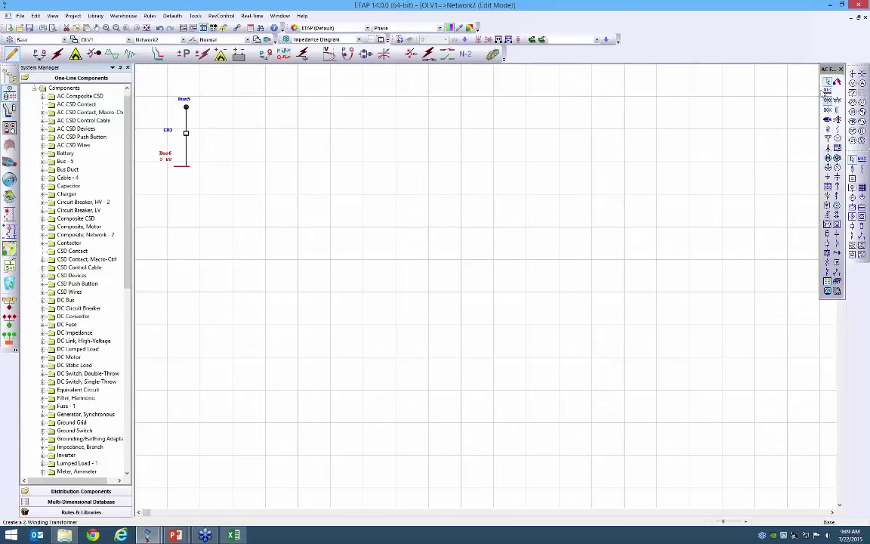
{"action": "left_click", "coordinate": [828, 102]}
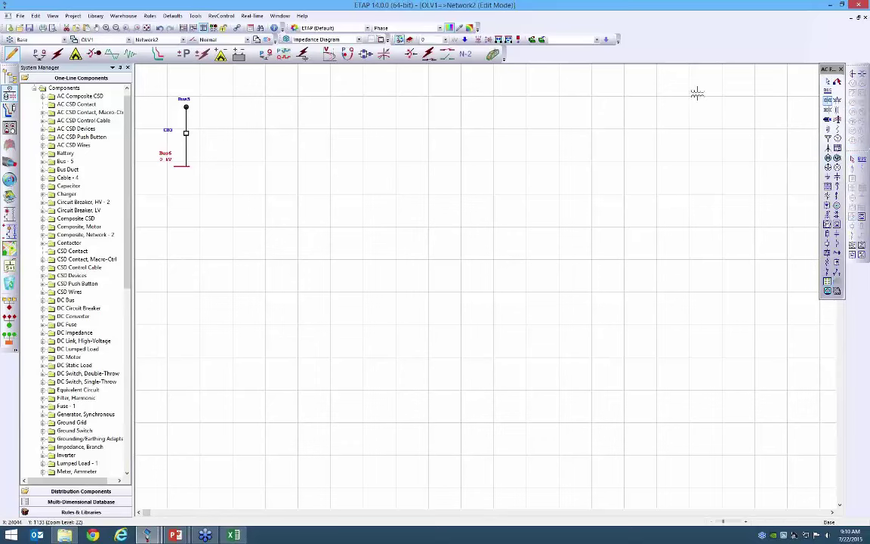
{"action": "key", "text": "Escape"}
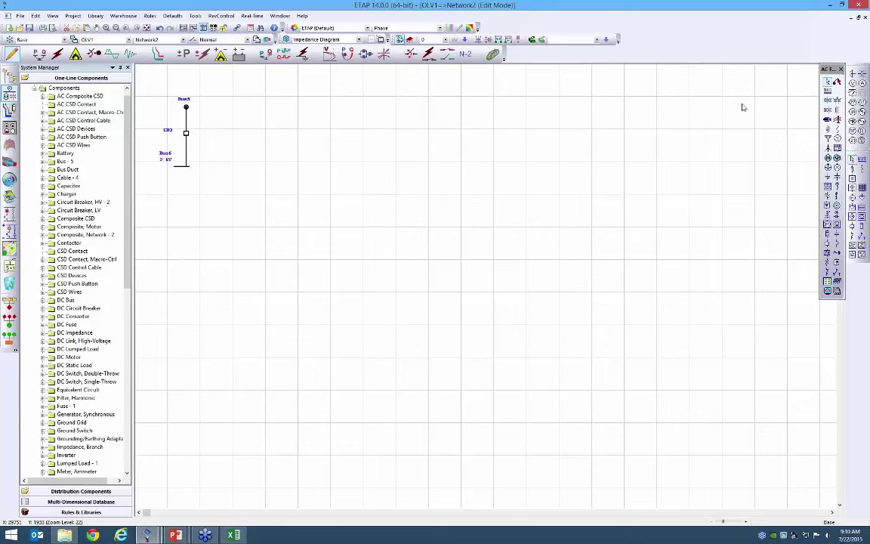
{"action": "left_click", "coordinate": [184, 166]}
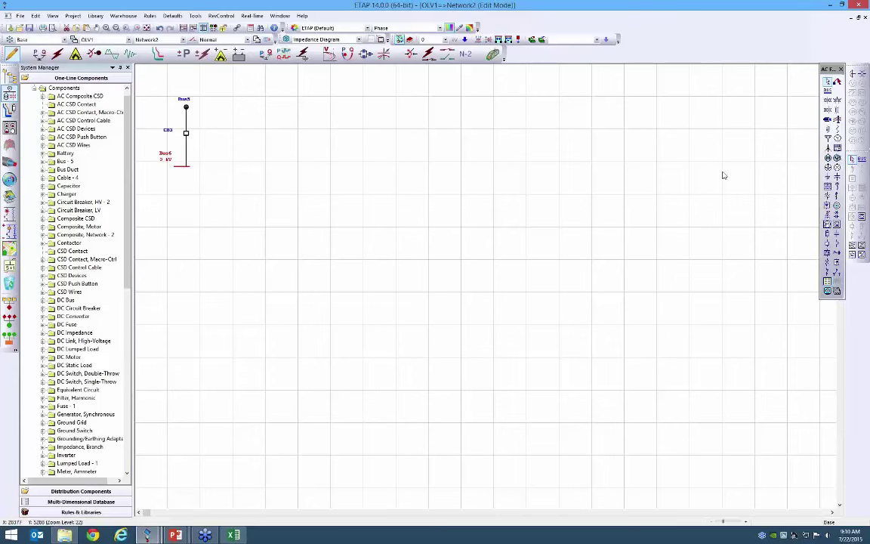
{"action": "left_click", "coordinate": [828, 106]}
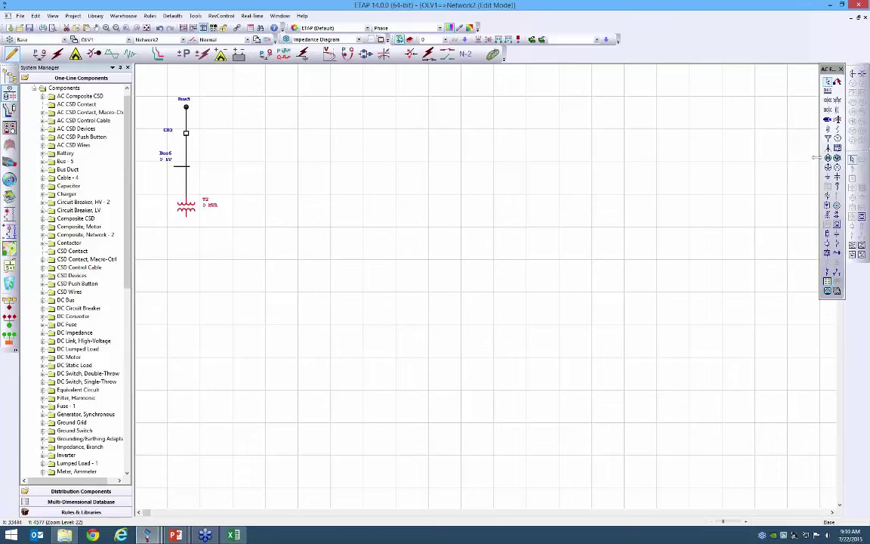
Step: Attach a low voltage circuit breaker below transformer T2, then a bus below it feeding four lumped loads
{"action": "left_click", "coordinate": [836, 245]}
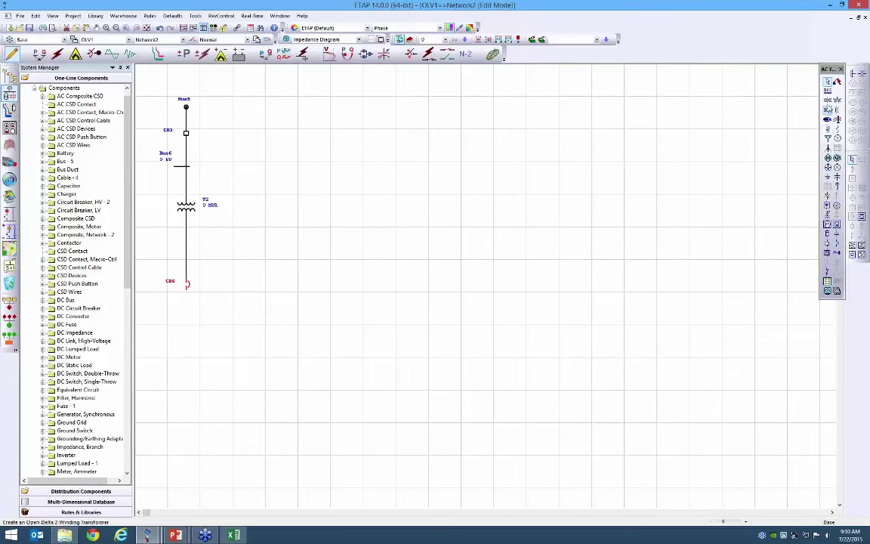
{"action": "left_click", "coordinate": [744, 86]}
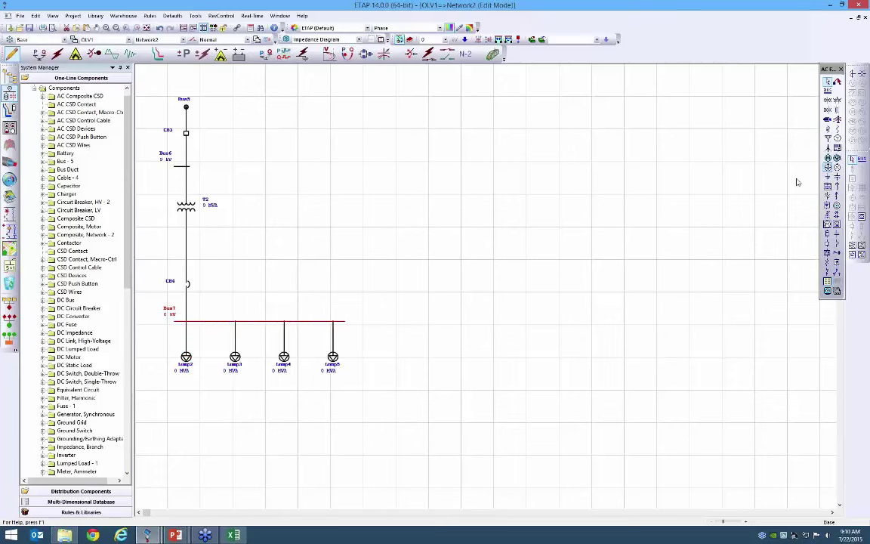
{"action": "left_click", "coordinate": [548, 259]}
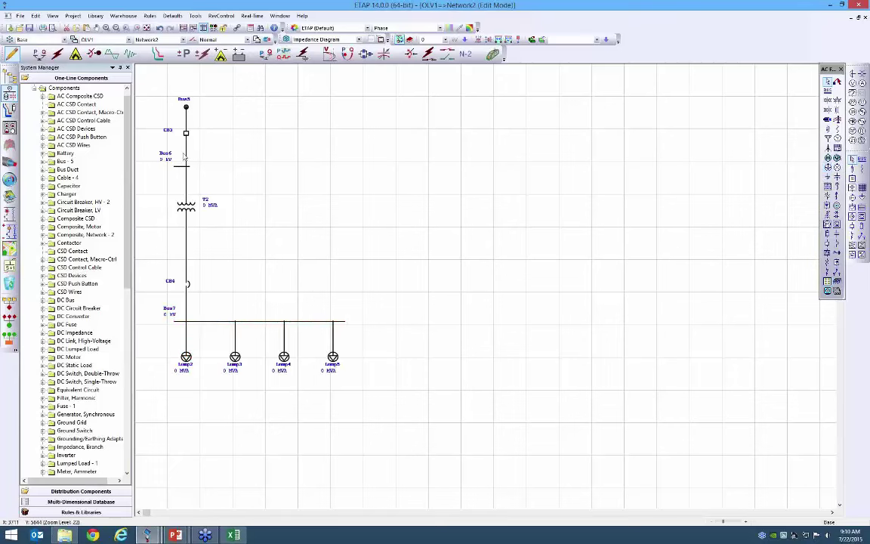
Step: Select the composite network's whole diagram and move it toward the middle of the drawing area
{"action": "key", "text": "ctrl+a"}
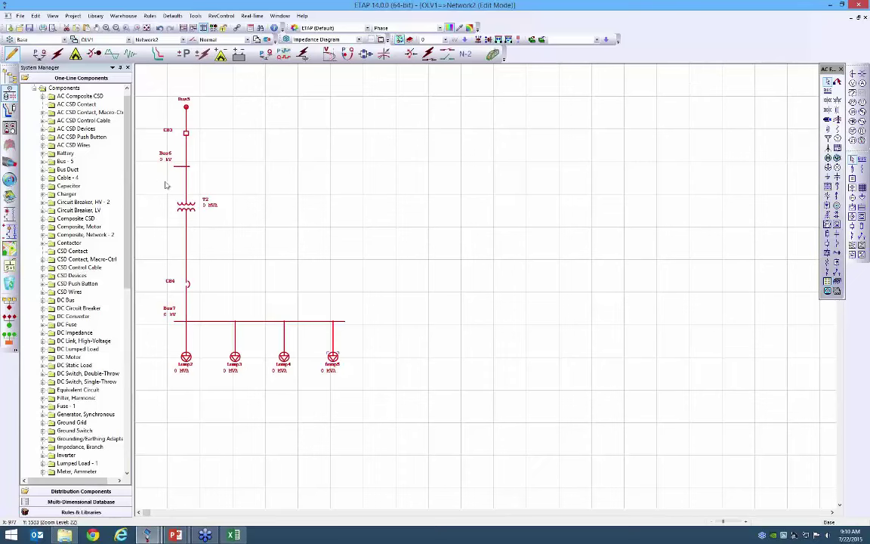
{"action": "left_click_drag", "start_coordinate": [186, 200], "coordinate": [377, 215]}
{"action": "left_click", "coordinate": [476, 286]}
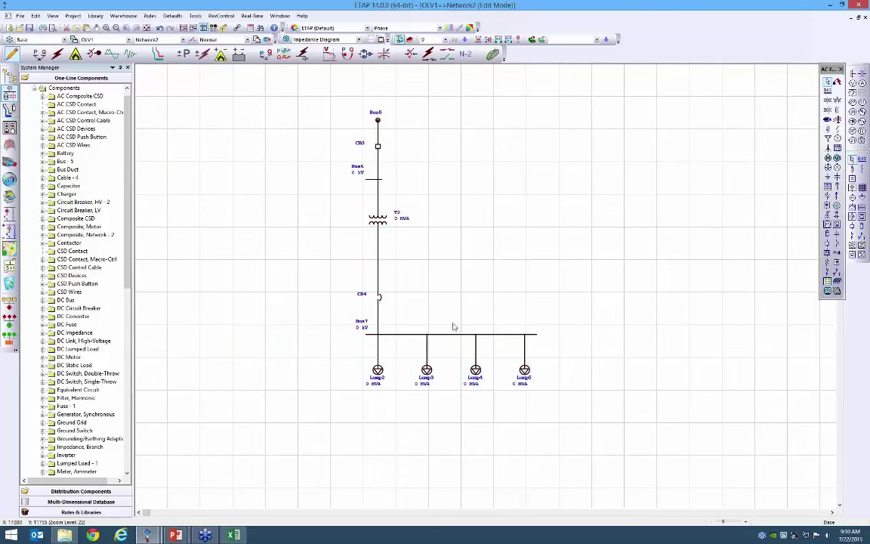
Step: Automatically centre Bus7 and its four lumped loads beneath circuit breaker CB4, undo the arrangement and apply it again
{"action": "left_click", "coordinate": [379, 297]}
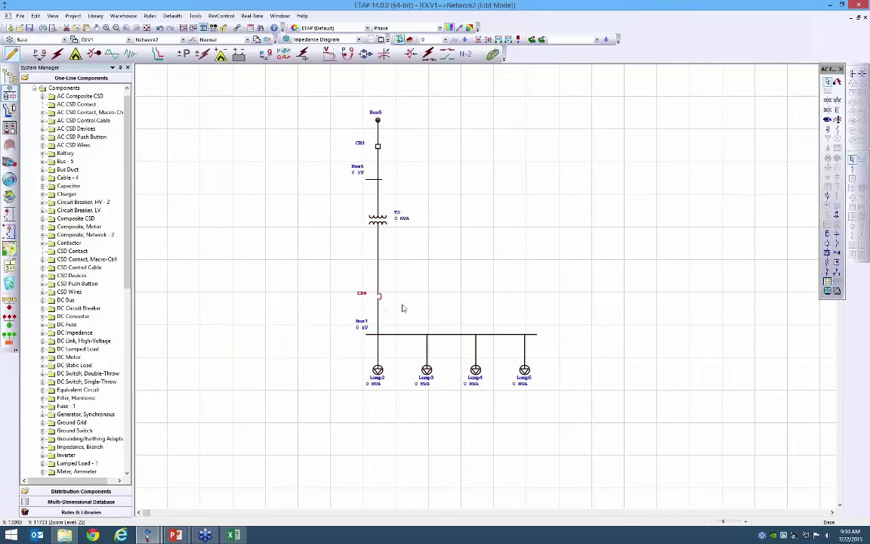
{"action": "left_click", "coordinate": [518, 40]}
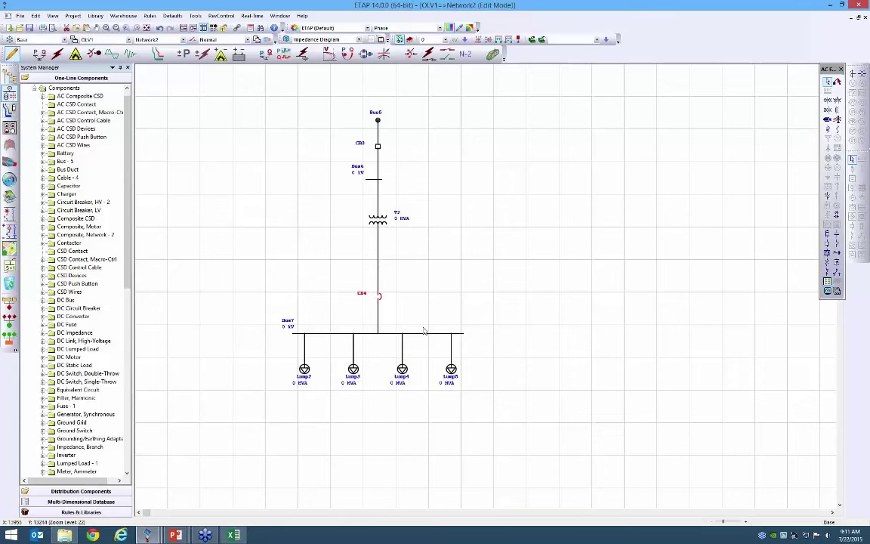
{"action": "key", "text": "ctrl+z"}
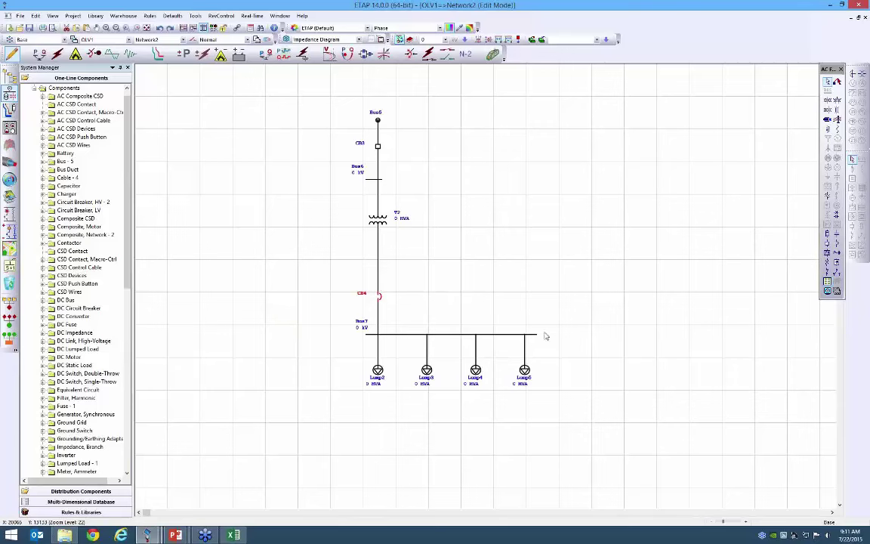
{"action": "left_click", "coordinate": [518, 40]}
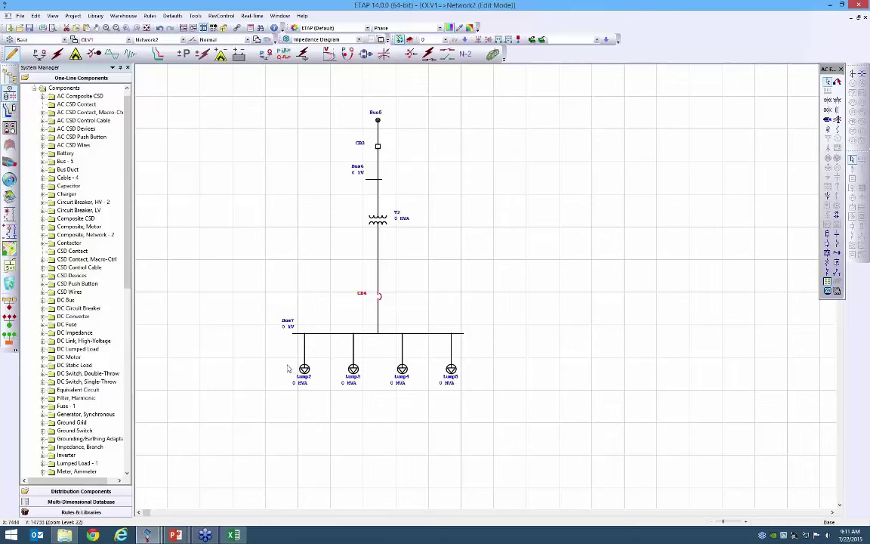
Step: Insert a low voltage circuit breaker and a cable between Bus7 and each of the four lumped loads
{"action": "left_click_drag", "start_coordinate": [287, 365], "coordinate": [482, 388]}
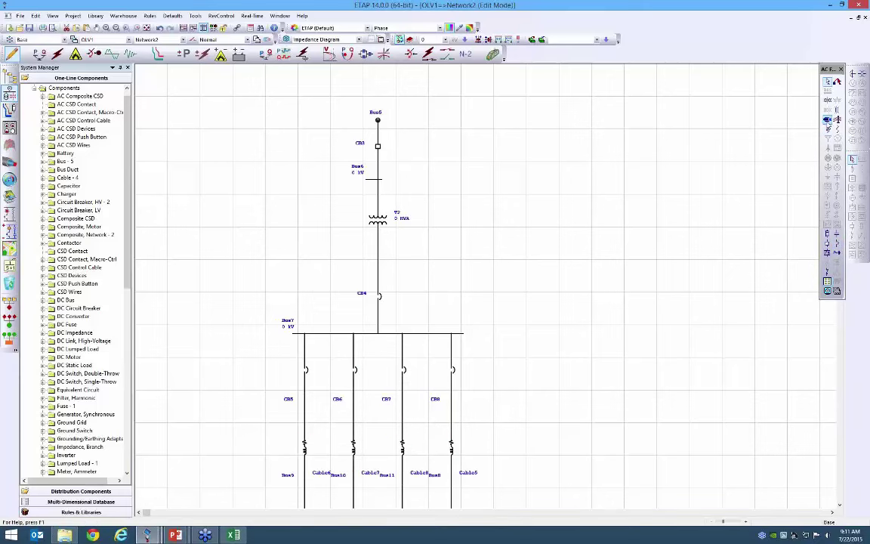
{"action": "scroll", "coordinate": [610, 291], "scroll_direction": "down", "scroll_amount": 1}
{"action": "scroll", "coordinate": [610, 291], "scroll_direction": "down", "scroll_amount": 1}
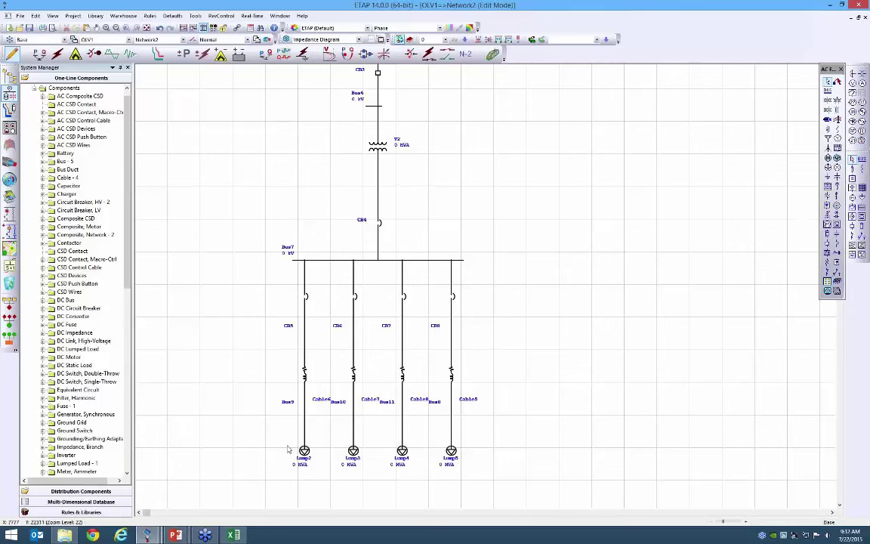
{"action": "left_click_drag", "start_coordinate": [259, 401], "coordinate": [489, 472]}
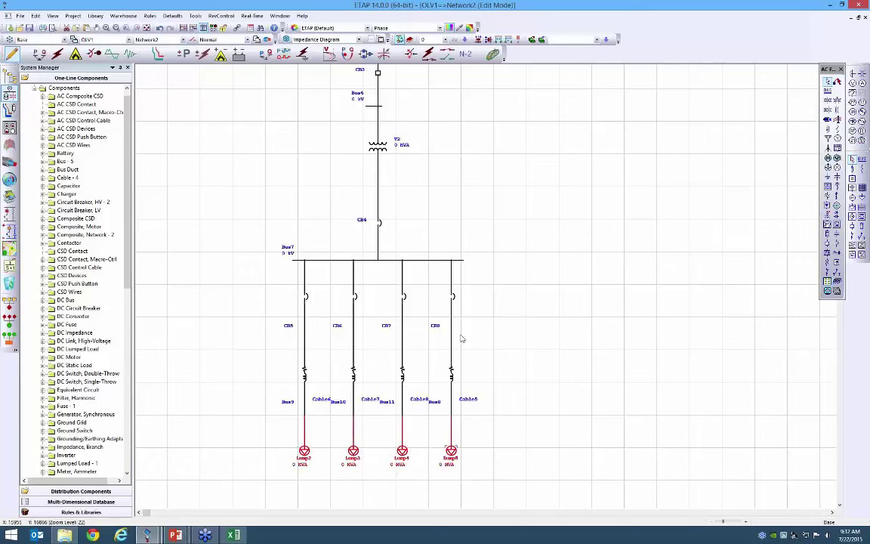
{"action": "left_click", "coordinate": [497, 331]}
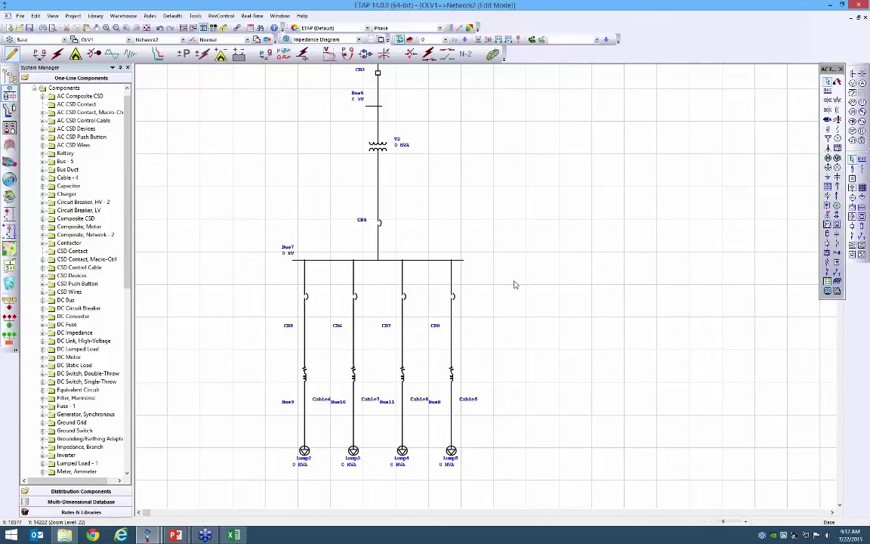
Step: Lengthen Bus7 to the right, beyond the CB8 feeder, by about the width of two feeder spacings
{"action": "left_click_drag", "start_coordinate": [415, 236], "coordinate": [264, 269]}
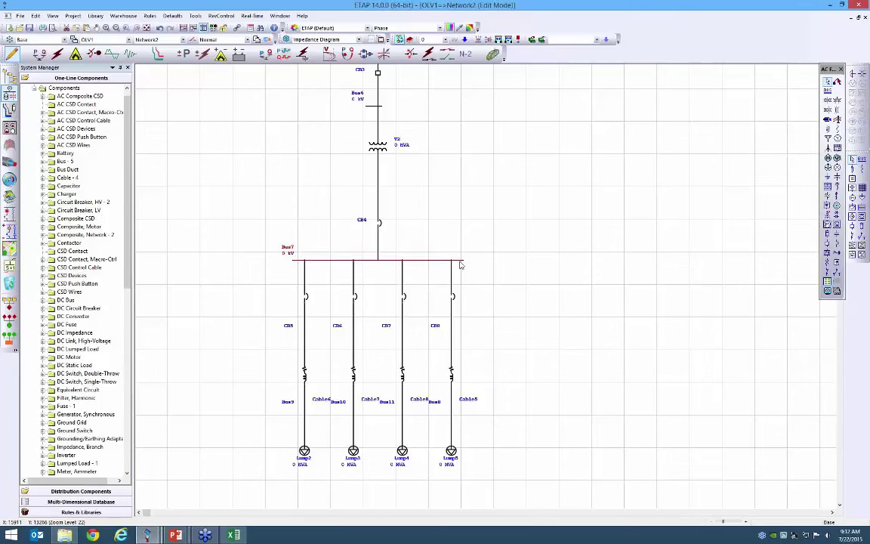
{"action": "left_click_drag", "start_coordinate": [465, 260], "coordinate": [555, 260]}
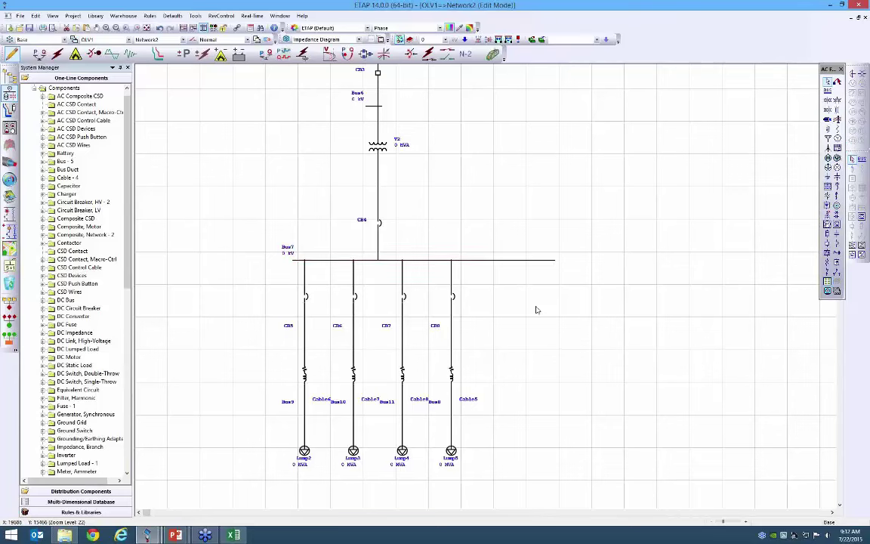
{"action": "left_click", "coordinate": [440, 284]}
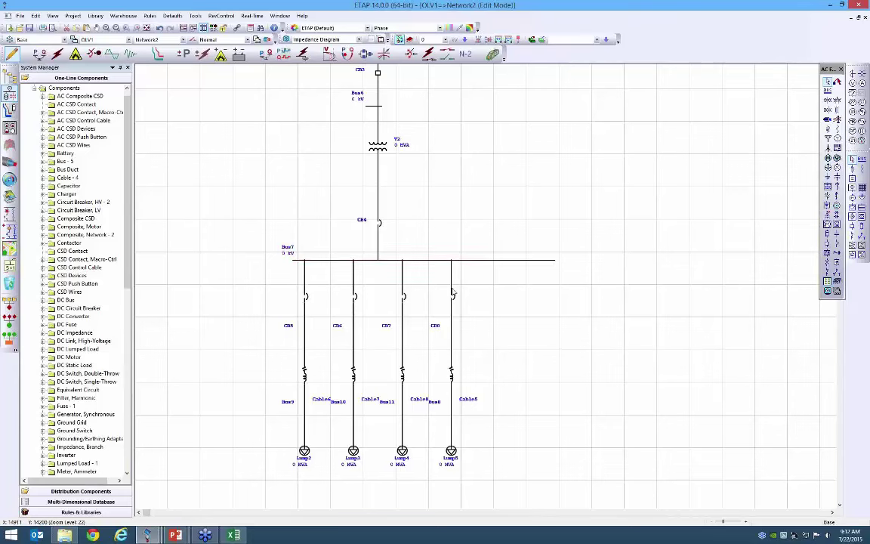
Step: Copy the CB8 feeder with its cable and lumped load, and connect the copy to the far right end of Bus7
{"action": "left_click_drag", "start_coordinate": [504, 477], "coordinate": [441, 272]}
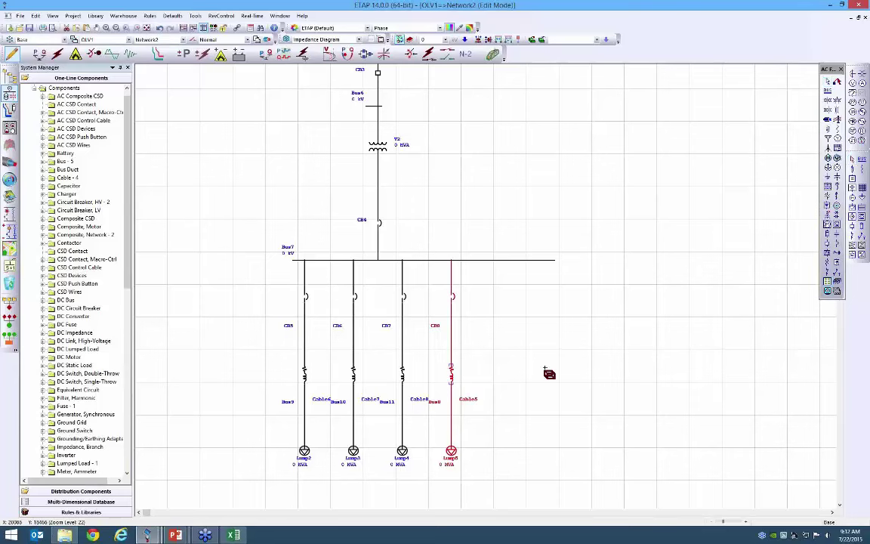
{"action": "key", "text": "ctrl+c"}
{"action": "key", "text": "ctrl+v"}
{"action": "left_click_drag", "start_coordinate": [544, 284], "coordinate": [544, 261]}
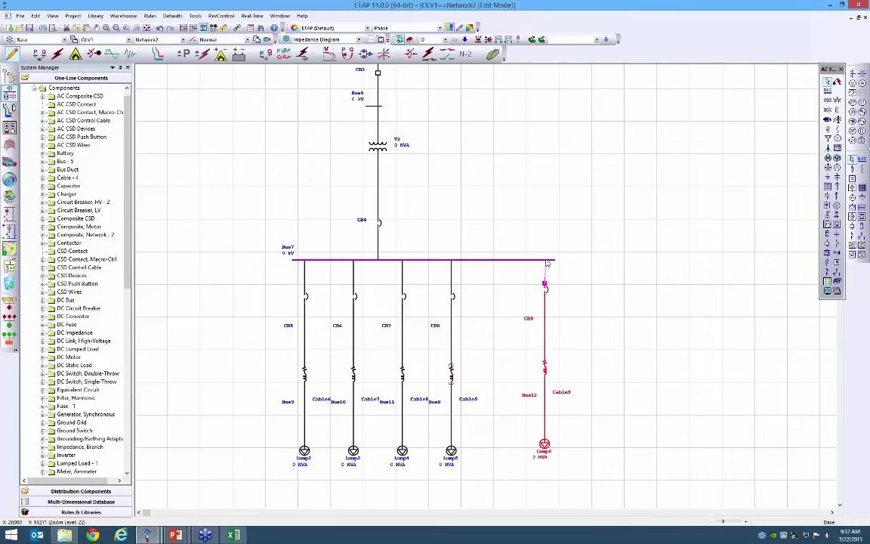
{"action": "left_click", "coordinate": [561, 327]}
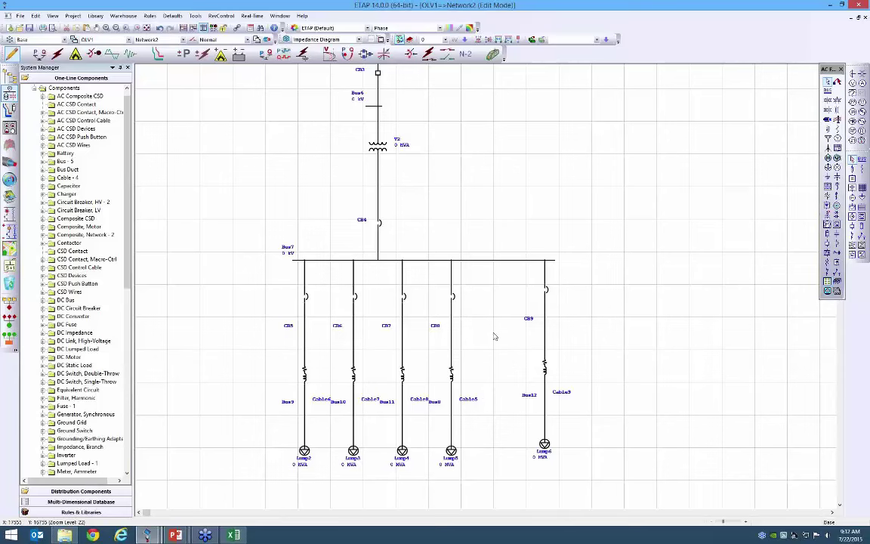
Step: Paste another copy of the CB8 feeder and connect it to Bus7 in the gap between CB8 and CB9
{"action": "left_click", "coordinate": [477, 472]}
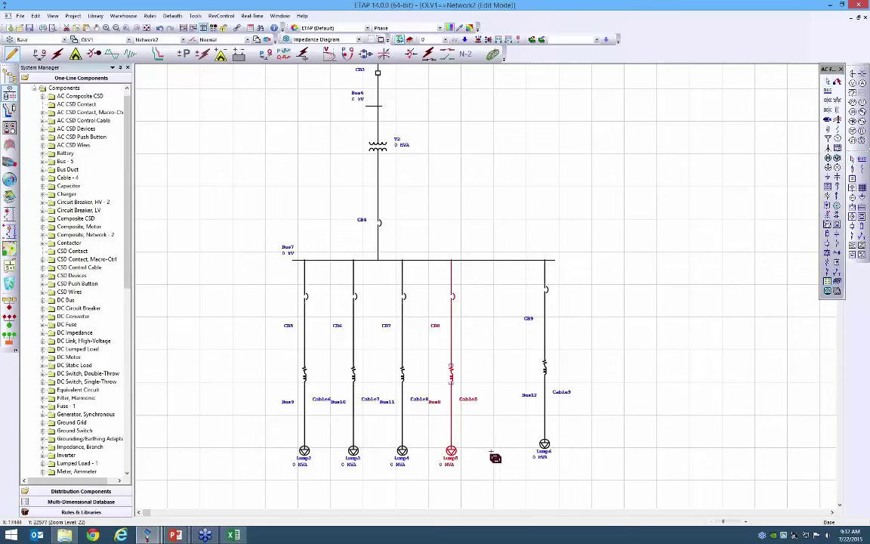
{"action": "key", "text": "ctrl+c"}
{"action": "key", "text": "ctrl+v"}
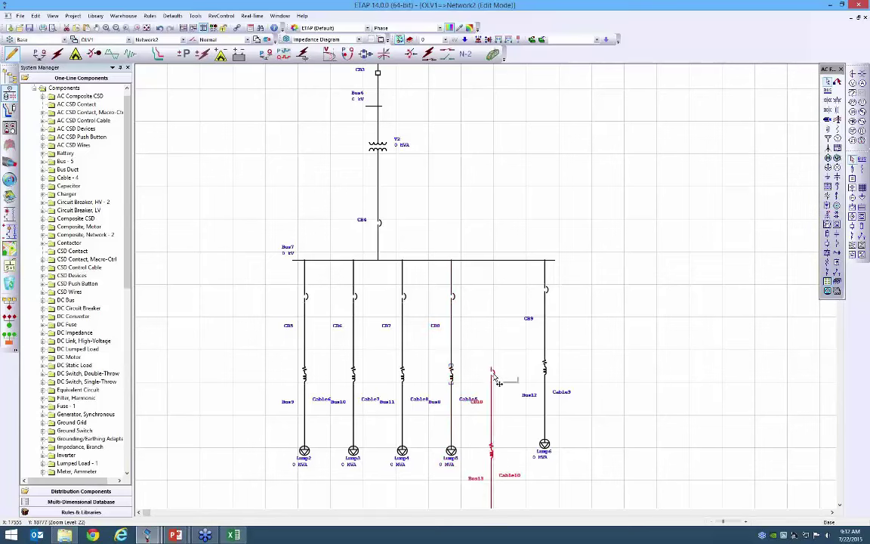
{"action": "left_click_drag", "start_coordinate": [497, 356], "coordinate": [496, 261]}
{"action": "left_click", "coordinate": [513, 248]}
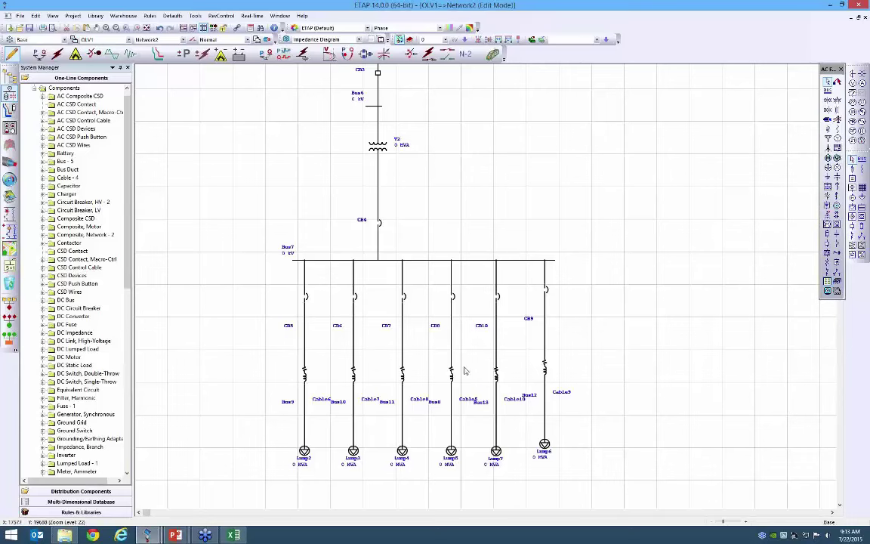
Step: Examine the ANSI one-line templates for Motor Control Center and Protection, including MV - Bus -1 IN - 8 OUT and Motor Protection - MV
{"action": "left_click_drag", "start_coordinate": [268, 238], "coordinate": [610, 454]}
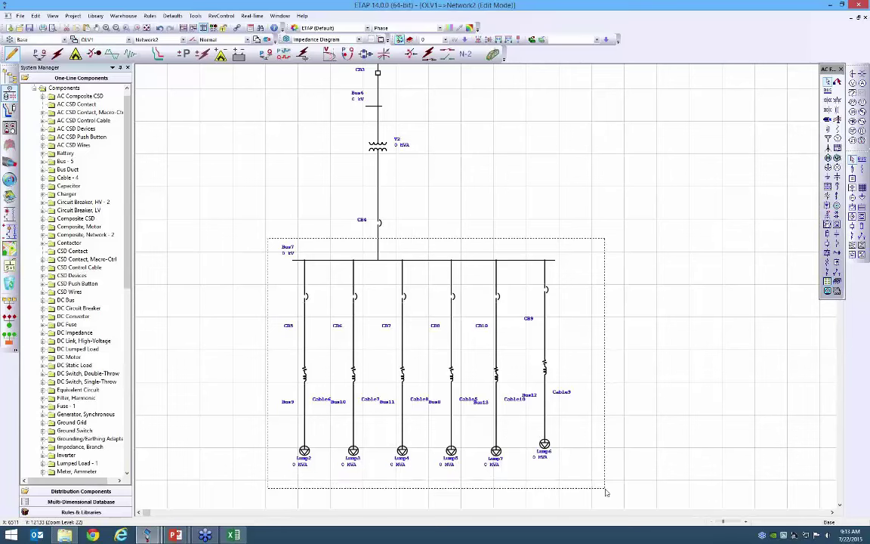
{"action": "left_click", "coordinate": [531, 44]}
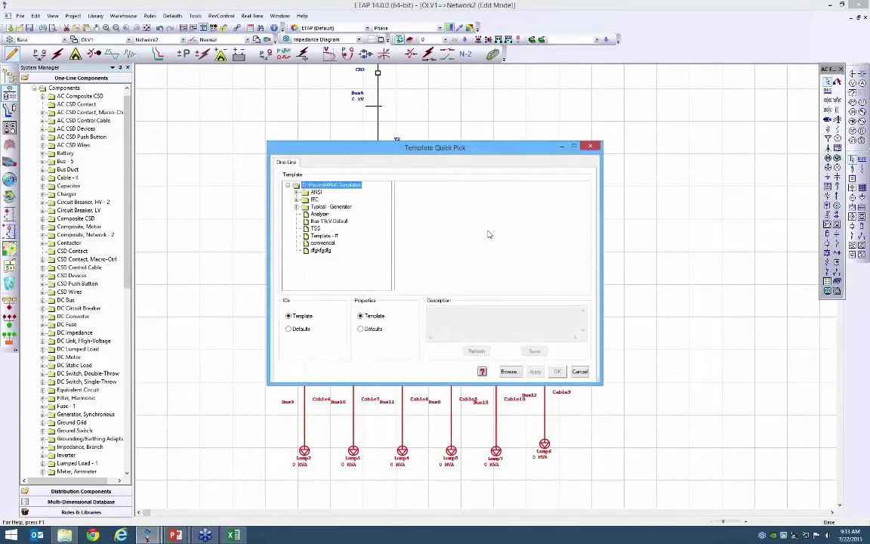
{"action": "left_click", "coordinate": [296, 192]}
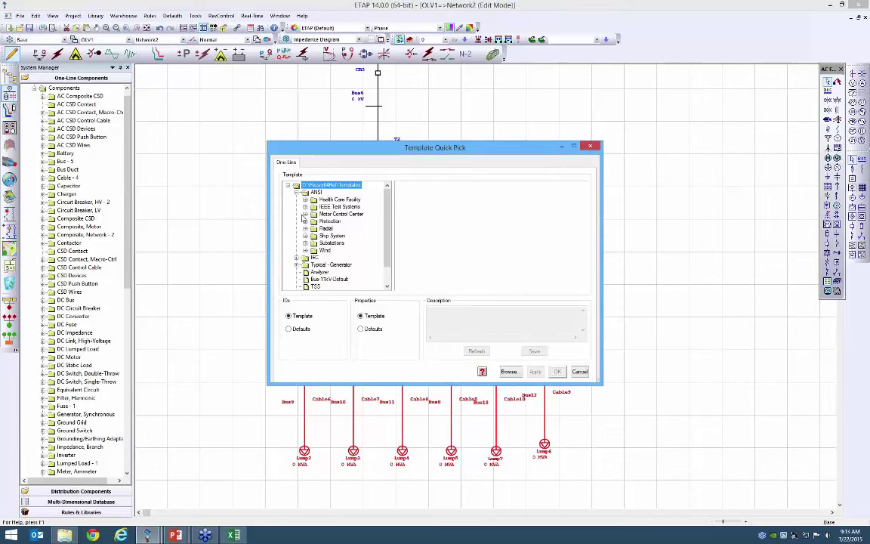
{"action": "left_click", "coordinate": [305, 214]}
{"action": "left_click", "coordinate": [349, 220]}
{"action": "left_click", "coordinate": [346, 228]}
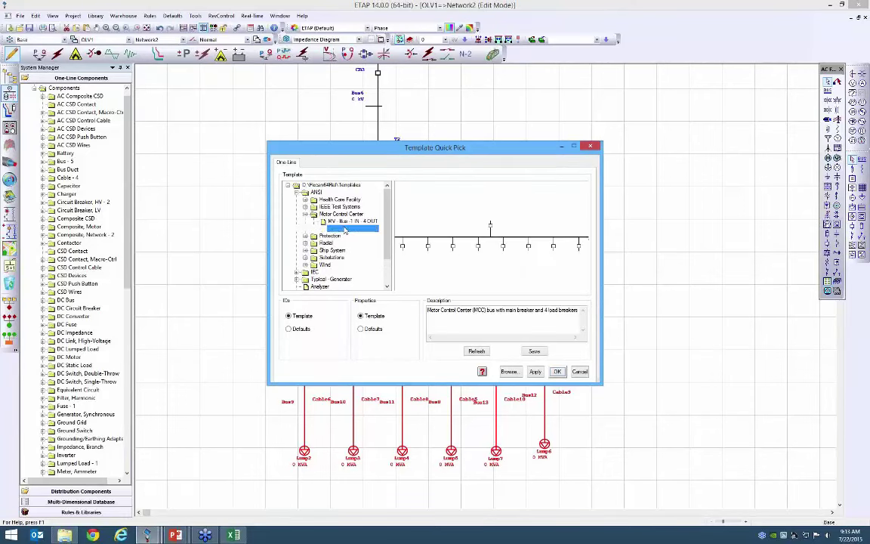
{"action": "left_click", "coordinate": [304, 236]}
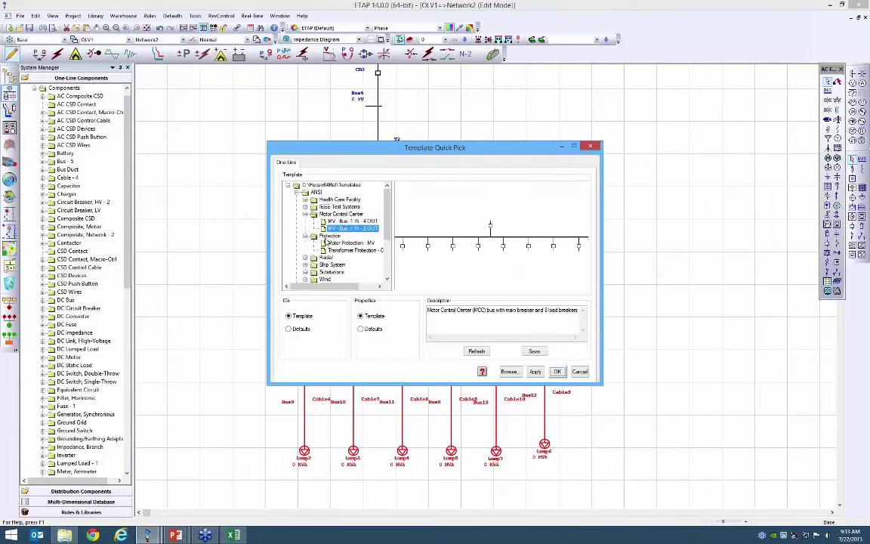
{"action": "left_click", "coordinate": [349, 242]}
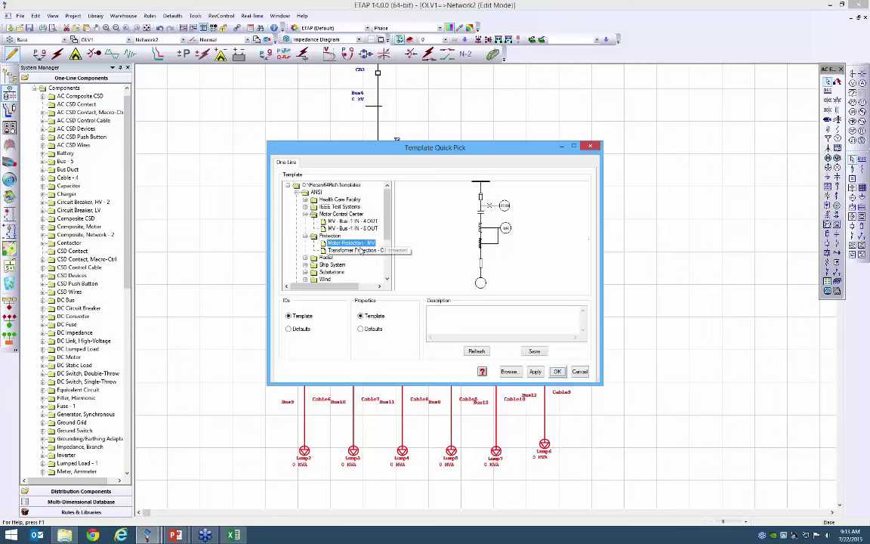
{"action": "scroll", "coordinate": [387, 259], "scroll_direction": "down", "scroll_amount": 2}
{"action": "mouse_move", "coordinate": [387, 259]}
{"action": "left_mouse_down"}
{"action": "mouse_move", "coordinate": [388, 269]}
{"action": "mouse_move", "coordinate": [386, 250]}
{"action": "left_mouse_up"}
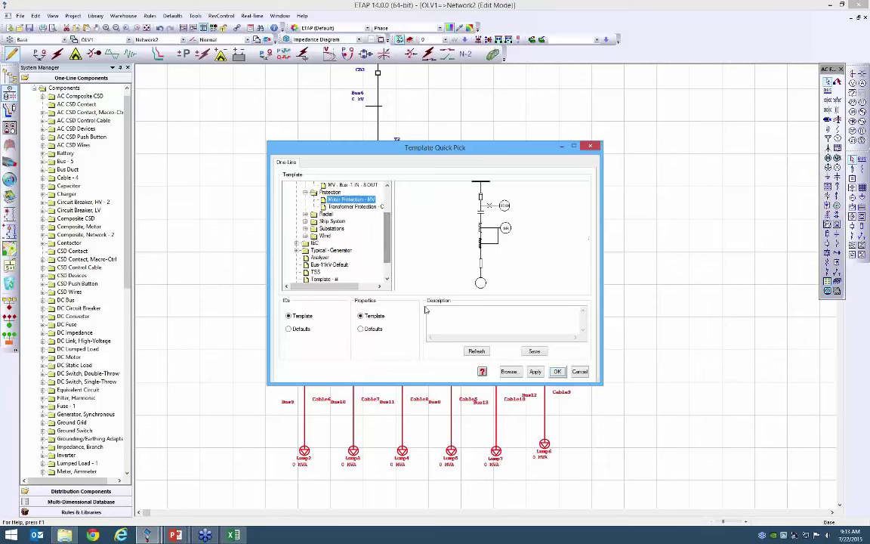
{"action": "left_click", "coordinate": [523, 127]}
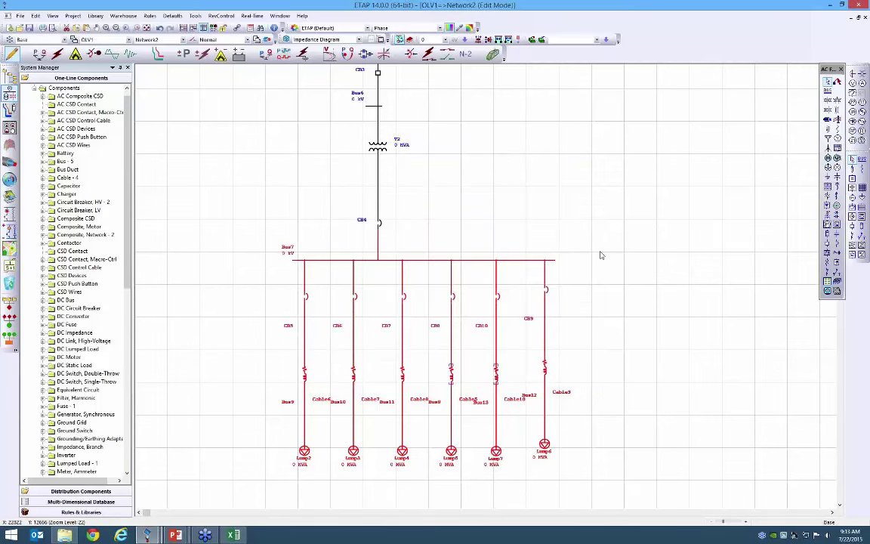
Step: Save Bus7 and its six load feeders as a one-line template named MCC1
{"action": "left_click_drag", "start_coordinate": [238, 213], "coordinate": [587, 477]}
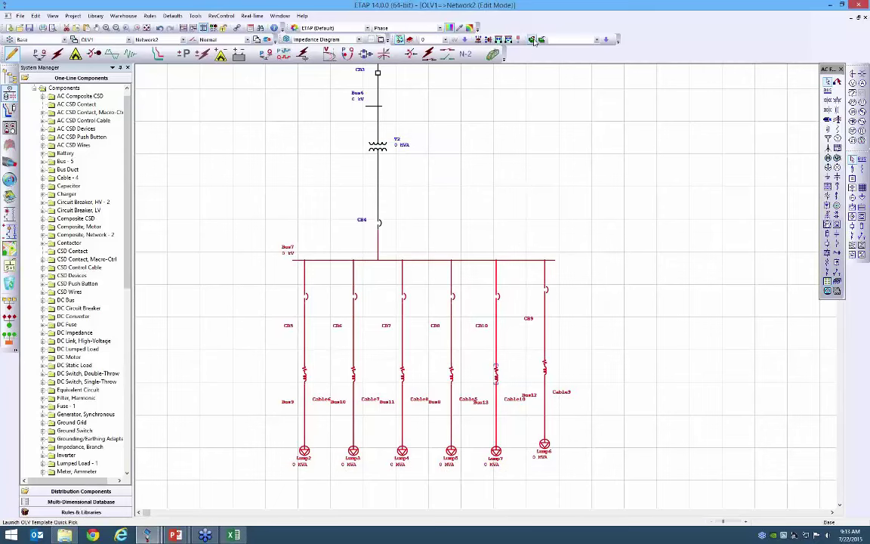
{"action": "left_click", "coordinate": [473, 29]}
{"action": "left_click", "coordinate": [528, 130]}
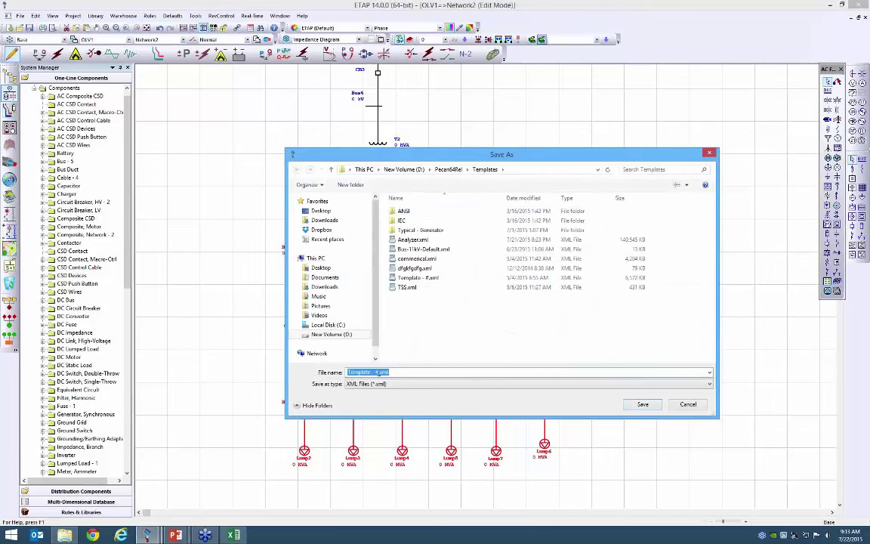
{"action": "left_click_drag", "start_coordinate": [378, 372], "coordinate": [307, 372]}
{"action": "type", "text": "MCC1"}
{"action": "key", "text": "Return"}
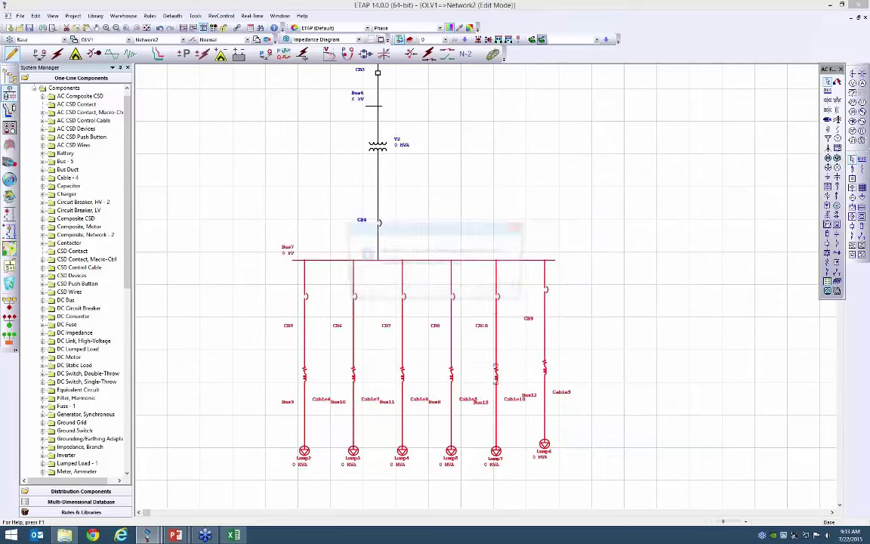
{"action": "left_click", "coordinate": [501, 292]}
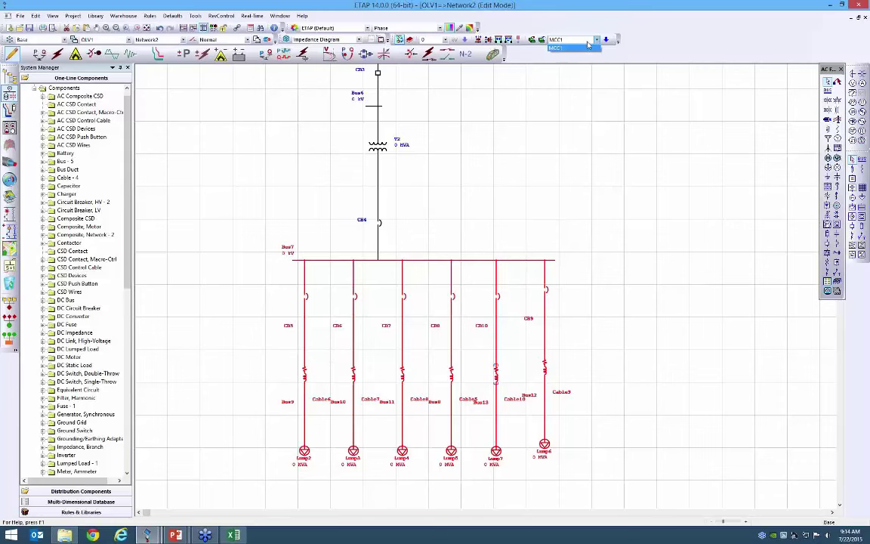
Step: Insert the saved MCC1 template into the composite network's diagram
{"action": "left_click", "coordinate": [586, 49]}
{"action": "left_click", "coordinate": [524, 218]}
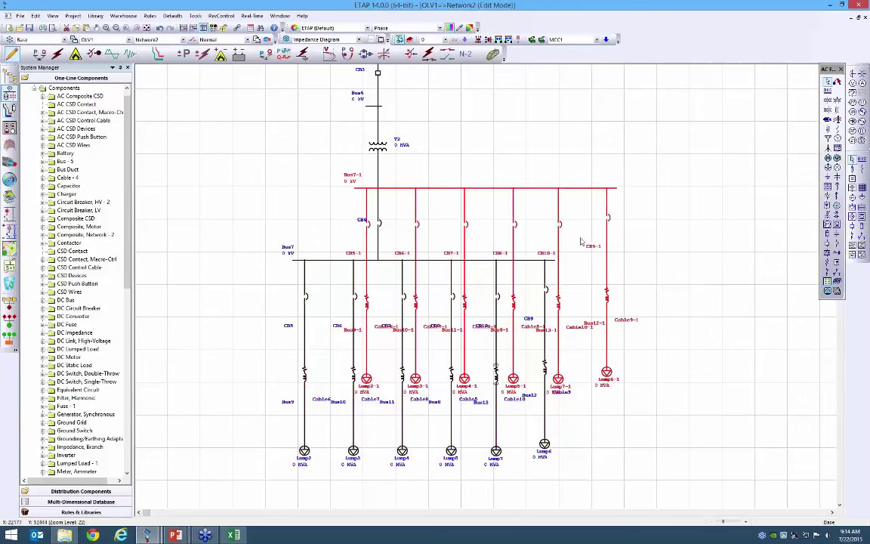
Step: Move the inserted copy of the MCC1 bus section beside Bus7, at the same level
{"action": "left_click_drag", "start_coordinate": [524, 217], "coordinate": [750, 290]}
{"action": "left_click", "coordinate": [741, 230]}
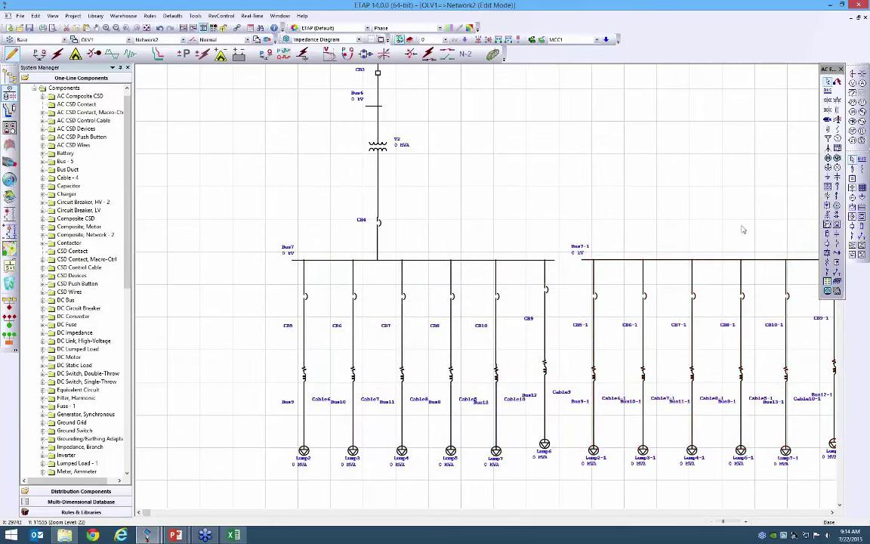
{"action": "left_click_drag", "start_coordinate": [728, 226], "coordinate": [622, 205]}
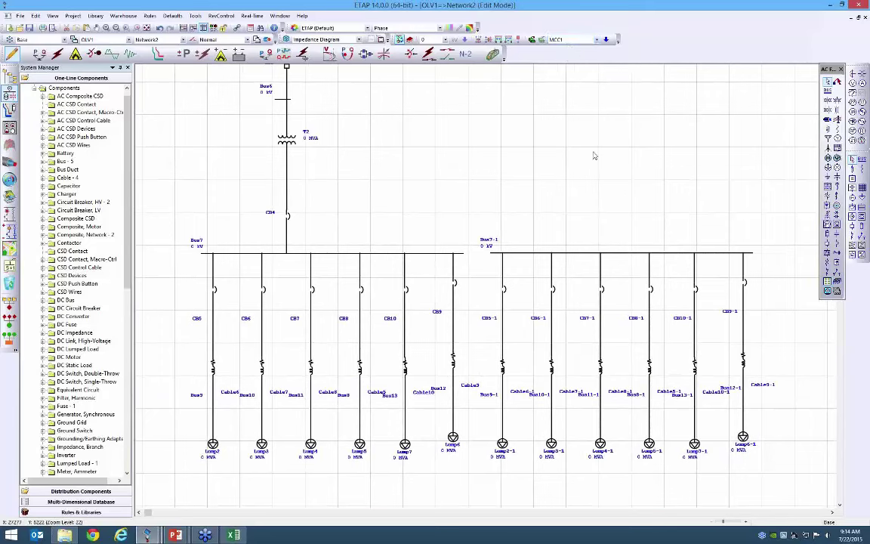
Step: Delete the inserted Bus7-1 section together with its six load feeders
{"action": "left_click", "coordinate": [578, 40]}
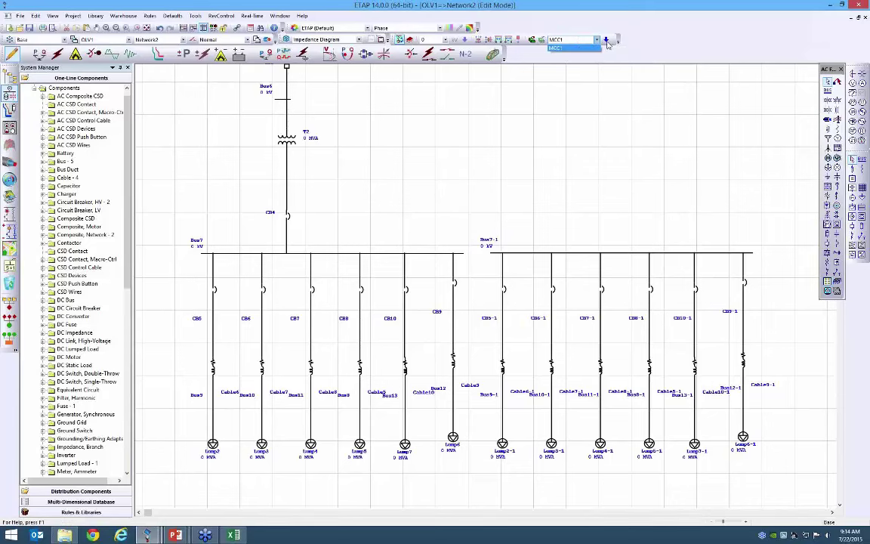
{"action": "left_click", "coordinate": [618, 210]}
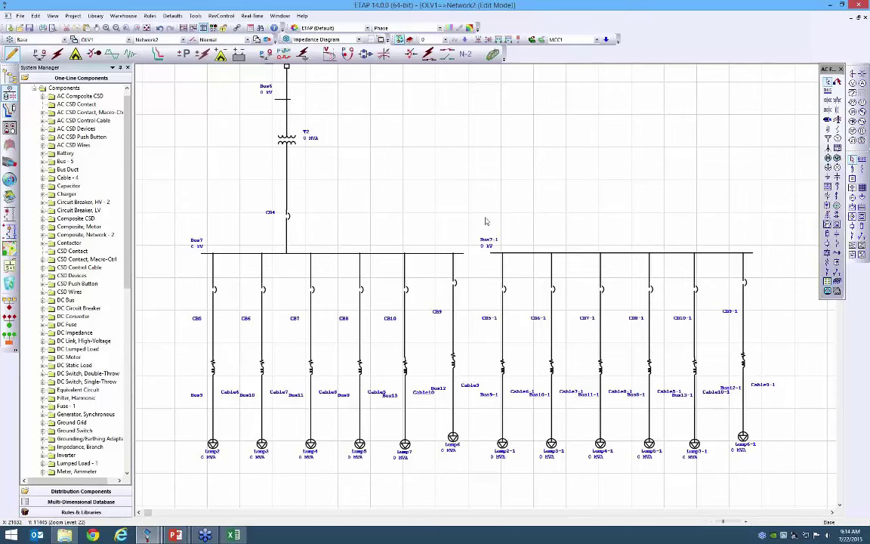
{"action": "left_click_drag", "start_coordinate": [485, 218], "coordinate": [789, 479]}
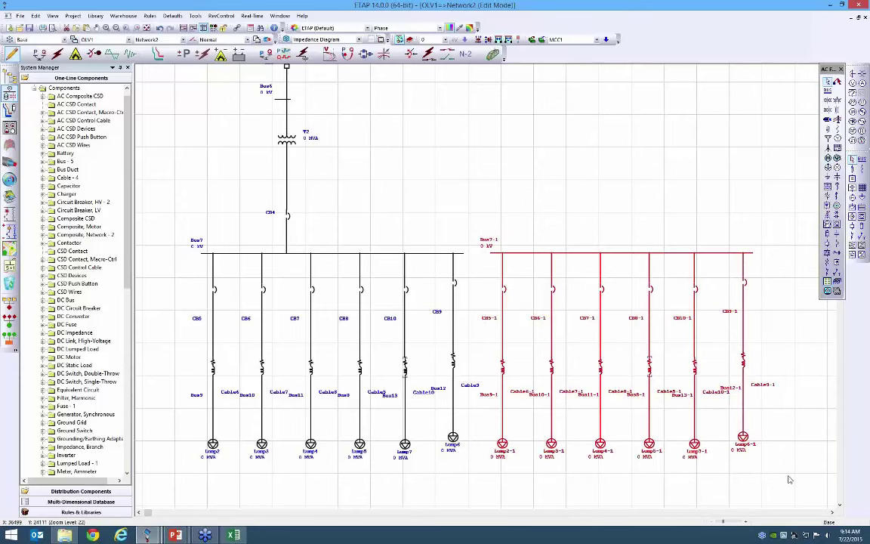
{"action": "key", "text": "Delete"}
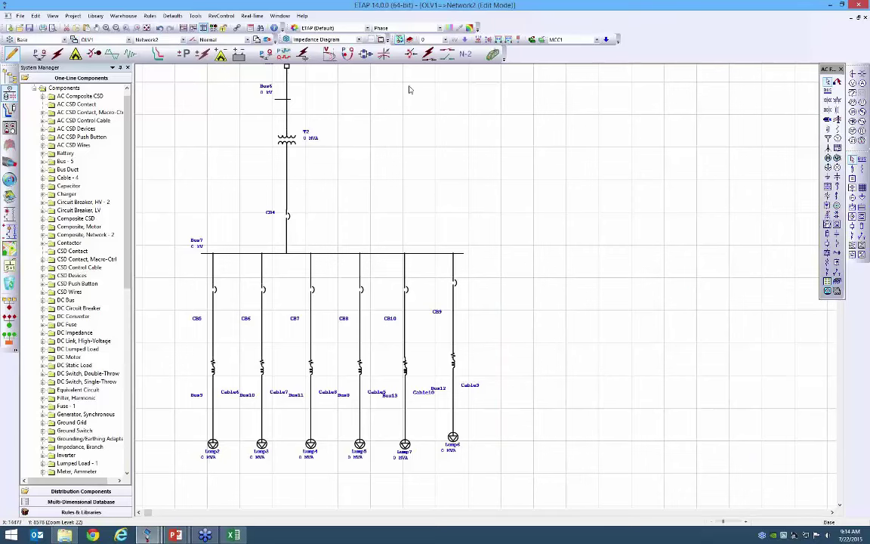
Step: Set Bus7's nominal voltage to 0.48 kV and propagate it to the connected elements
{"action": "left_click", "coordinate": [445, 40]}
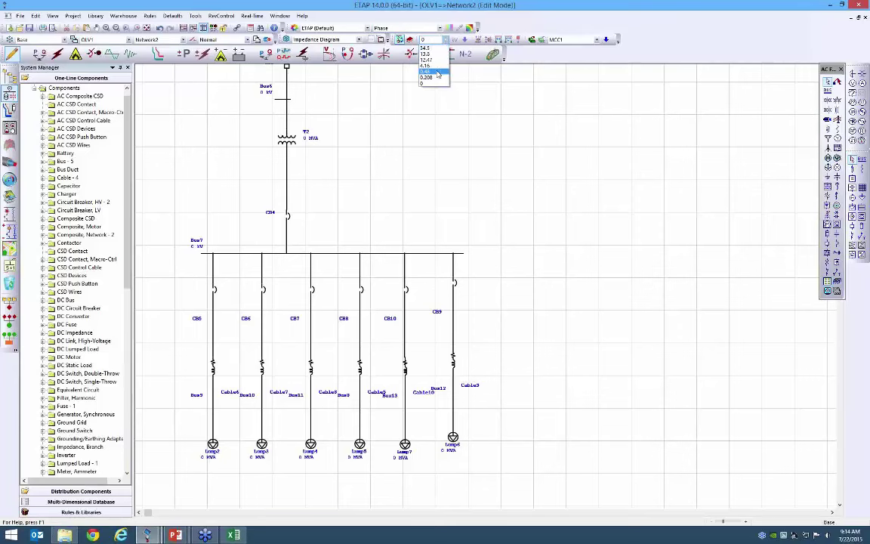
{"action": "left_click", "coordinate": [432, 71]}
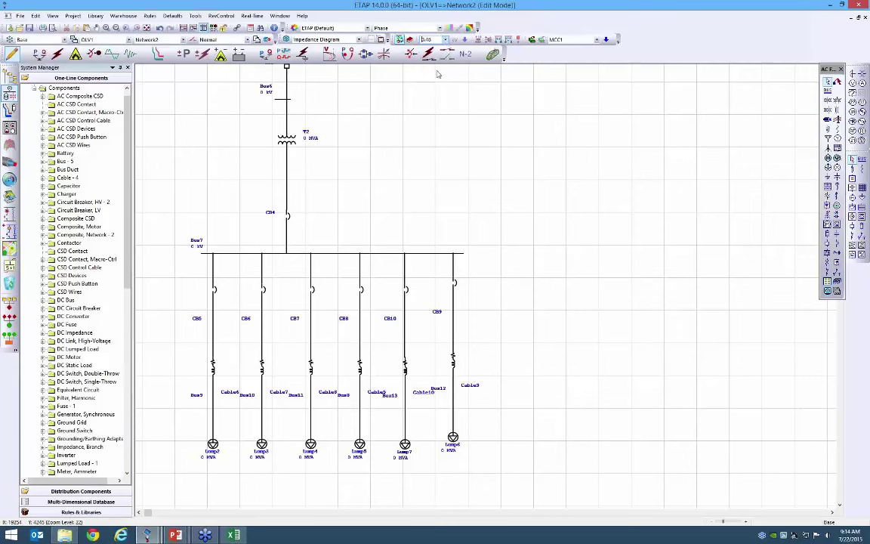
{"action": "left_click", "coordinate": [309, 252]}
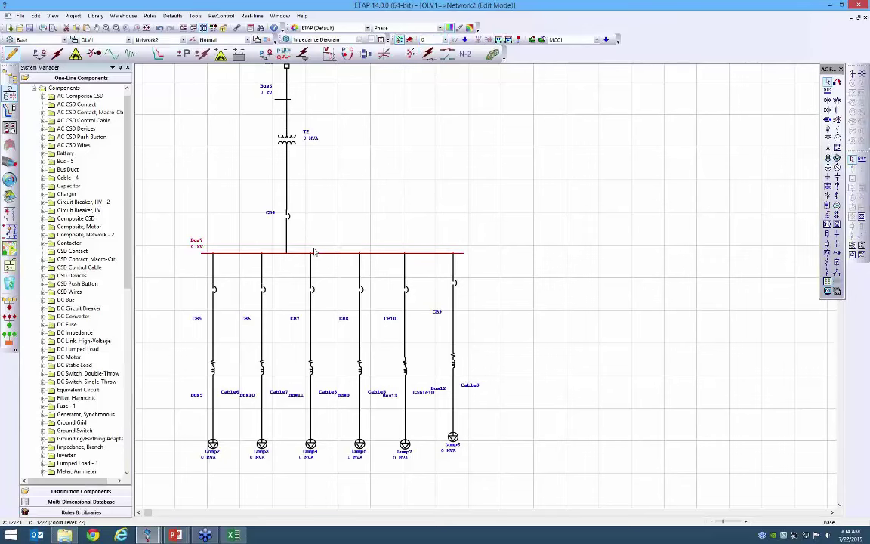
{"action": "left_click", "coordinate": [446, 40]}
{"action": "left_click", "coordinate": [425, 75]}
{"action": "left_click", "coordinate": [408, 40]}
Step: Check the rated kV in the nameplate data of lumped load Lump4
{"action": "double_click", "coordinate": [310, 446]}
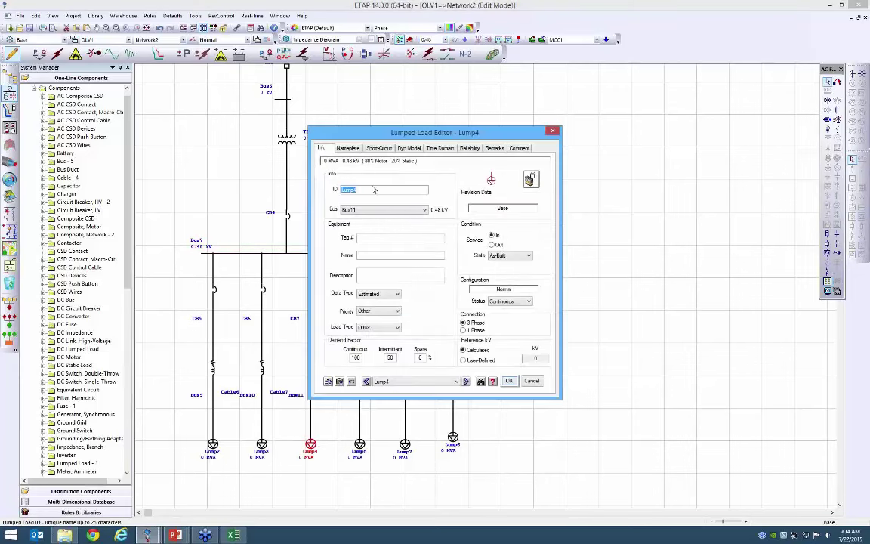
{"action": "left_click", "coordinate": [349, 148]}
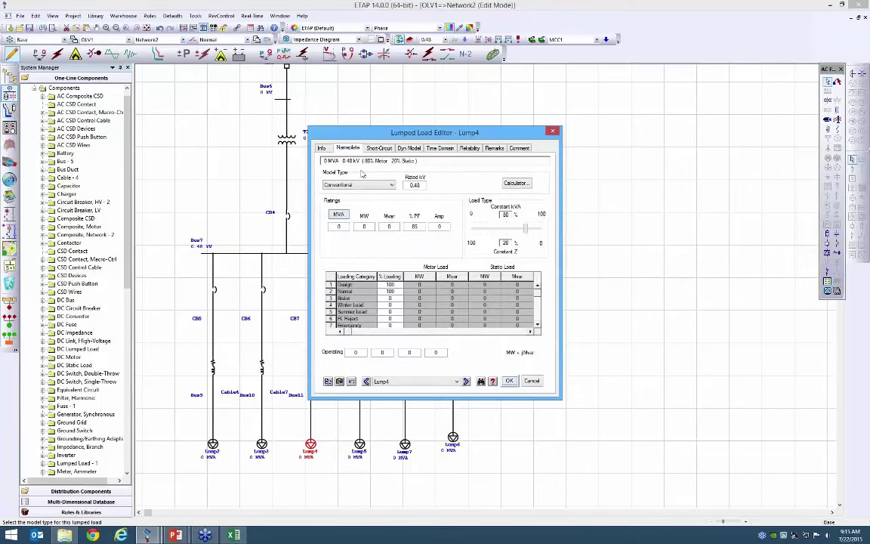
{"action": "left_click", "coordinate": [553, 132]}
Step: Set Bus6's nominal voltage to 12.47 kV and check the primary and secondary voltages of transformer T2
{"action": "scroll", "coordinate": [387, 143], "scroll_direction": "up", "scroll_amount": 2}
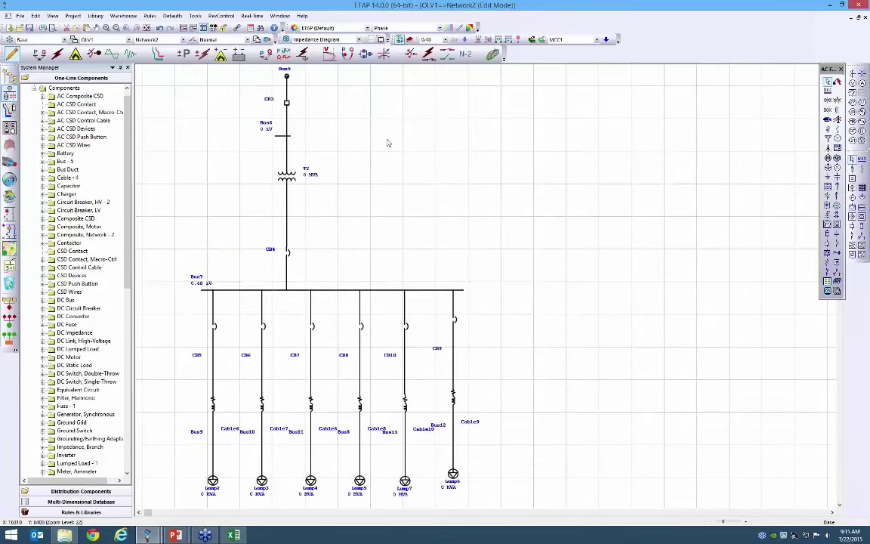
{"action": "scroll", "coordinate": [387, 143], "scroll_direction": "up", "scroll_amount": 1}
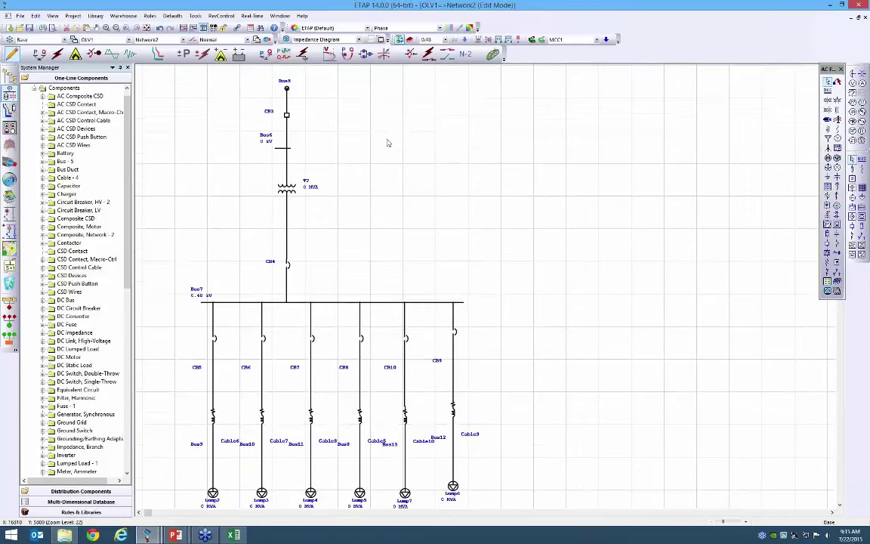
{"action": "left_click", "coordinate": [287, 148]}
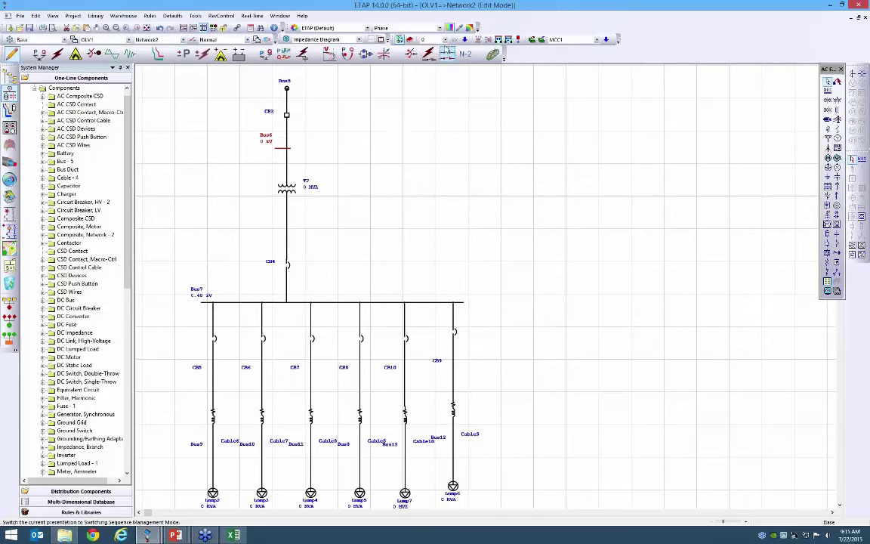
{"action": "left_click", "coordinate": [445, 40]}
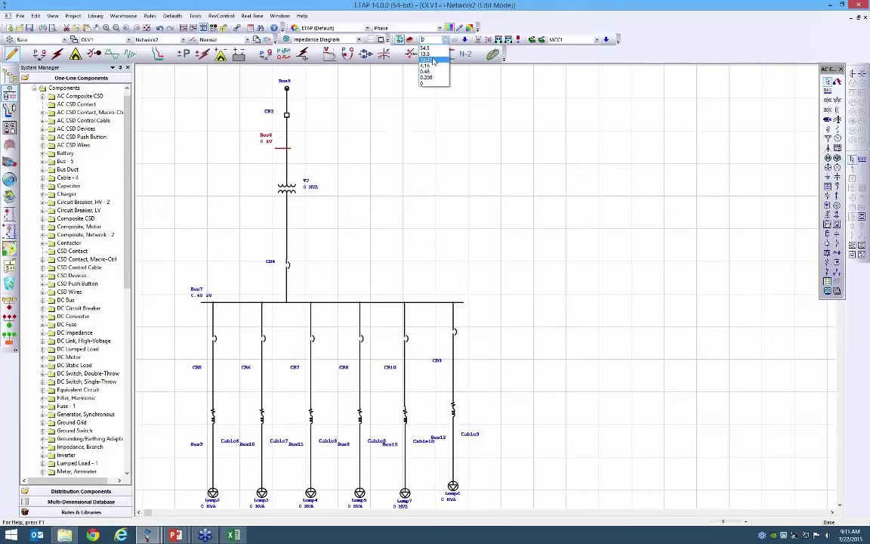
{"action": "left_click", "coordinate": [432, 61]}
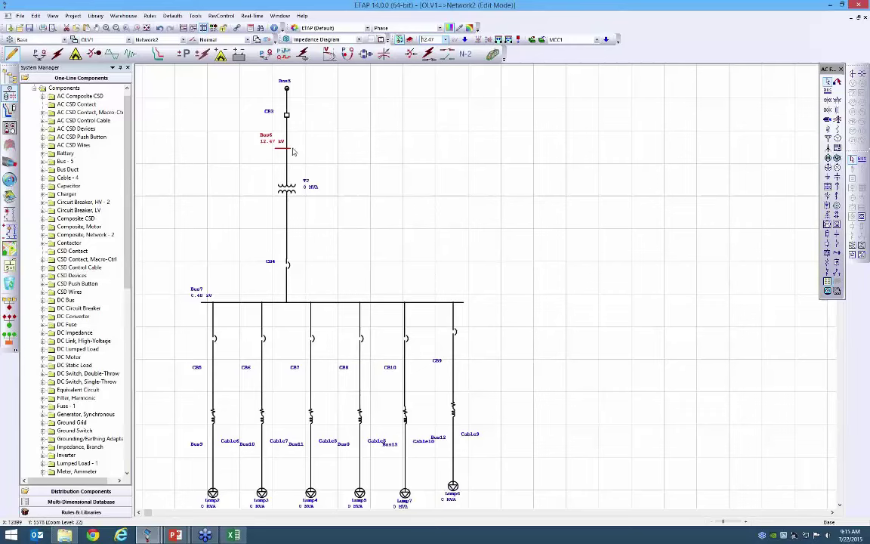
{"action": "double_click", "coordinate": [293, 192]}
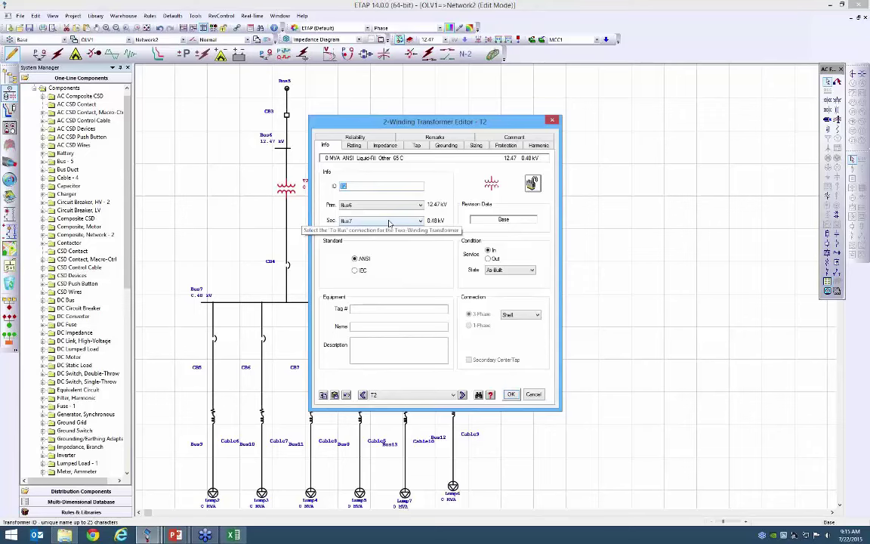
{"action": "left_click", "coordinate": [510, 394]}
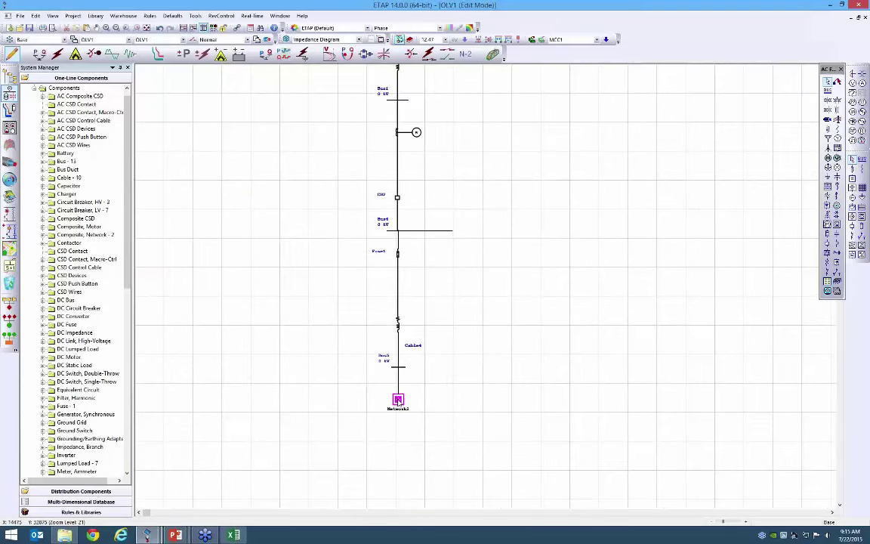
Step: Place a motor beside Network2 in OLV1, connect it to the composite network, and open Network2
{"action": "left_click", "coordinate": [398, 399]}
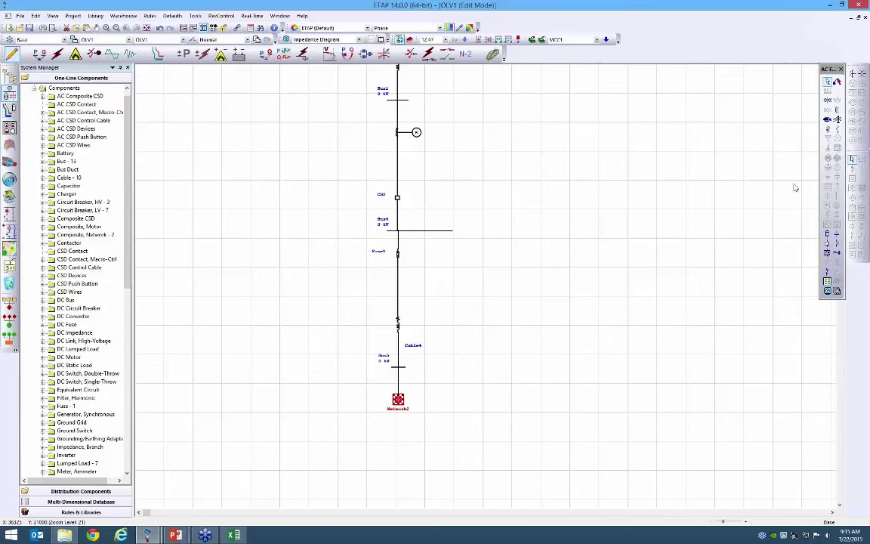
{"action": "left_click", "coordinate": [408, 40]}
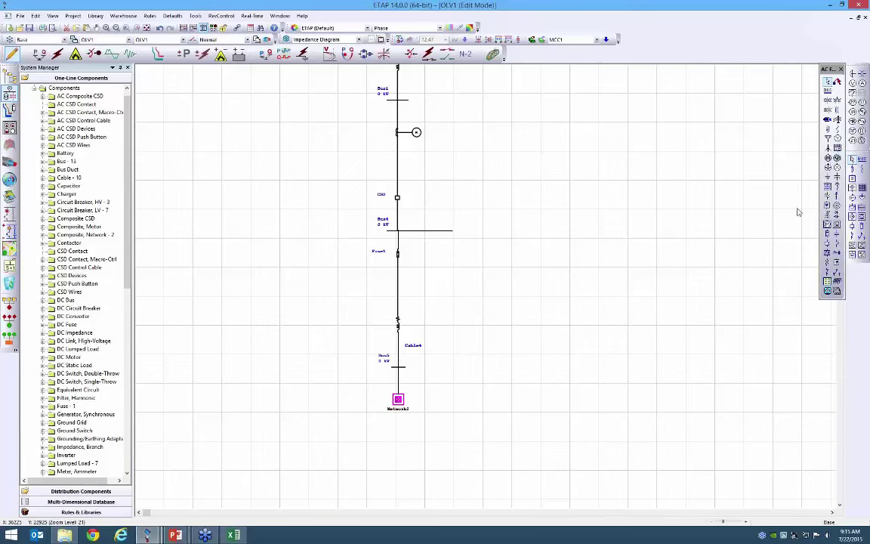
{"action": "left_click", "coordinate": [433, 409]}
{"action": "left_click_drag", "start_coordinate": [433, 405], "coordinate": [398, 399]}
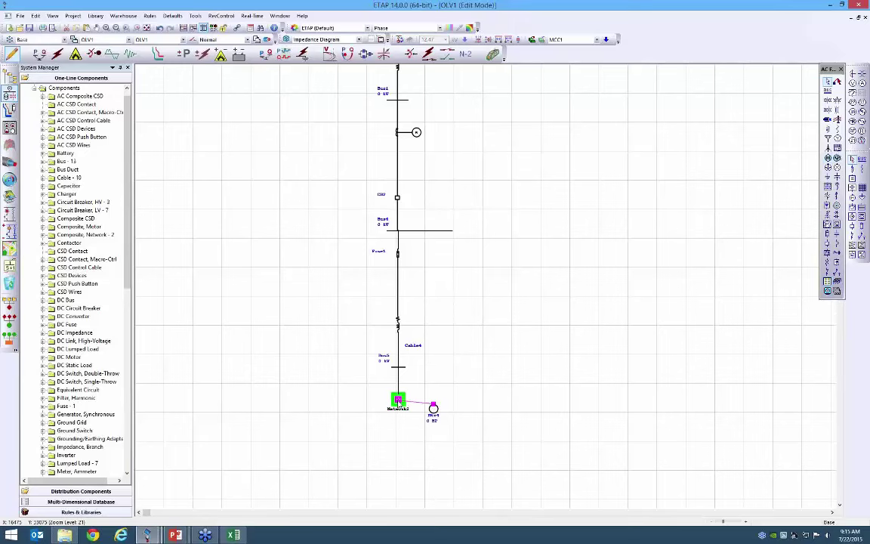
{"action": "double_click", "coordinate": [398, 400]}
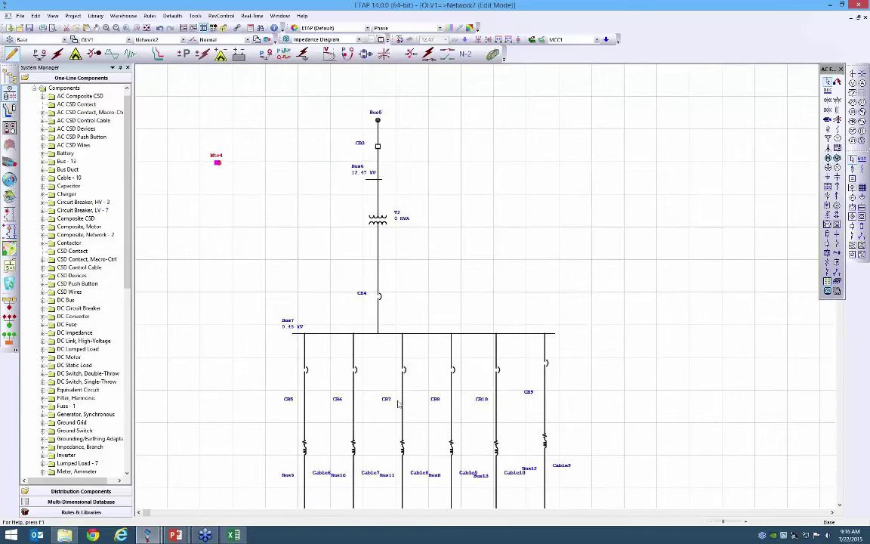
{"action": "left_click", "coordinate": [329, 338]}
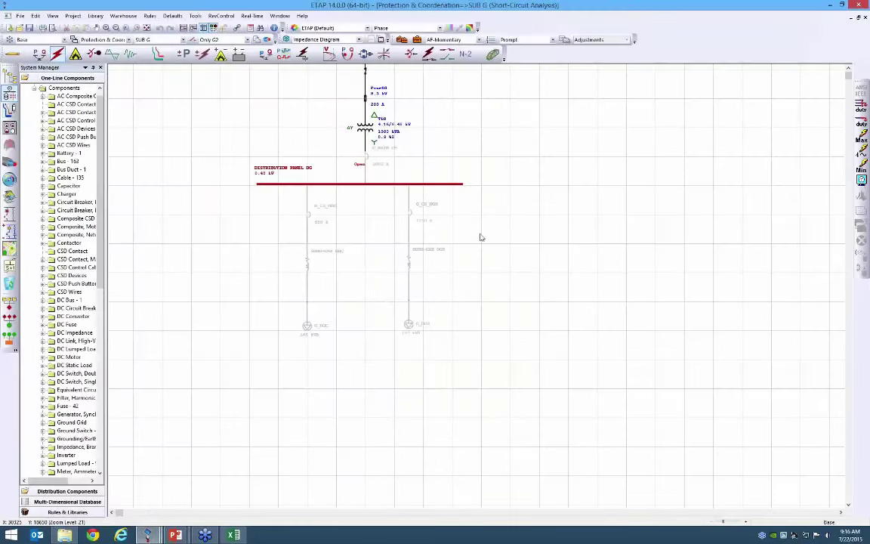
Step: In the SUB G diagram, set the state of DISTRIBUTION PANEL DG, its main breaker and its two feeders to Future
{"action": "scroll", "coordinate": [481, 237], "scroll_direction": "up", "scroll_amount": 3}
{"action": "scroll", "coordinate": [481, 237], "scroll_direction": "down", "scroll_amount": 1}
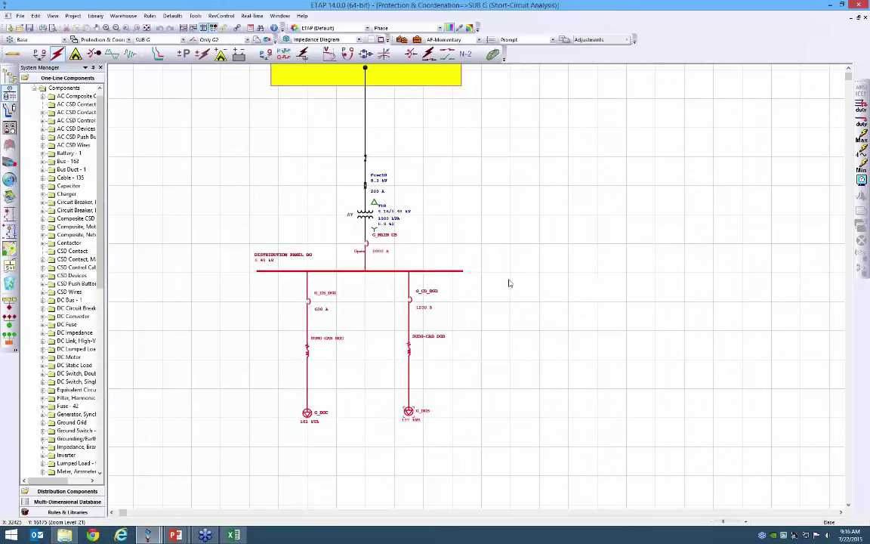
{"action": "right_click", "coordinate": [461, 297]}
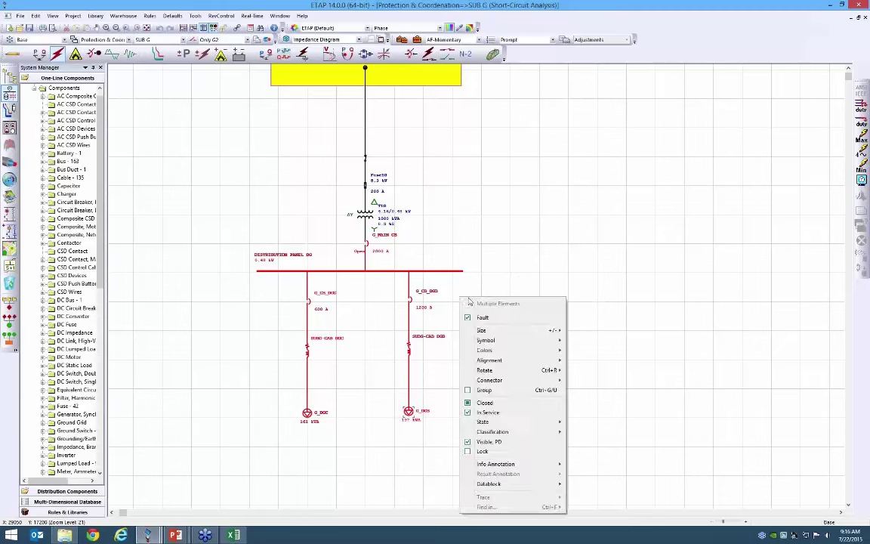
{"action": "mouse_move", "coordinate": [521, 421]}
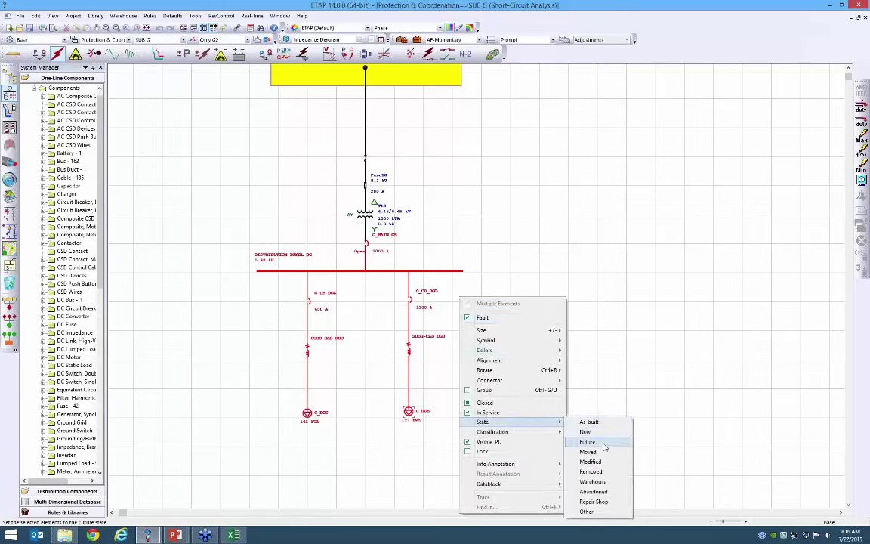
{"action": "left_click", "coordinate": [603, 443]}
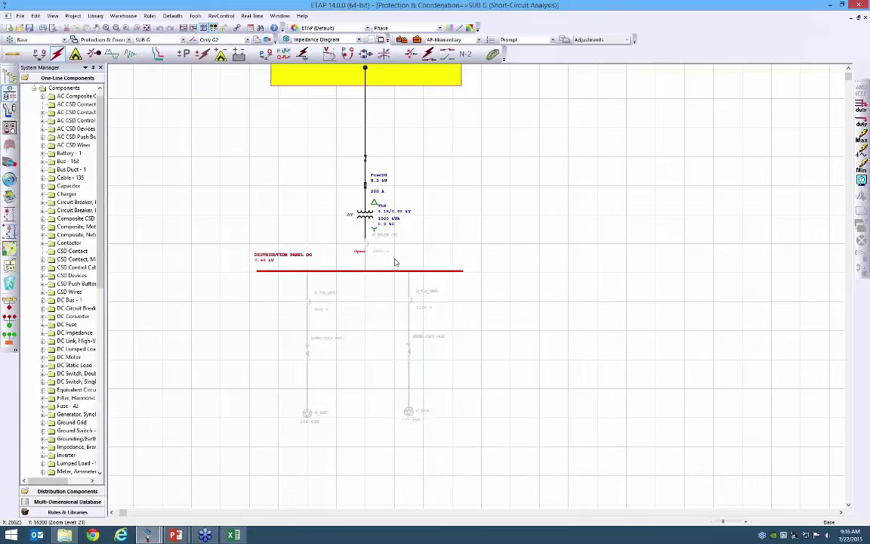
Step: Examine the theme's display settings for the Future state and the project's list of revisions
{"action": "double_click", "coordinate": [494, 188]}
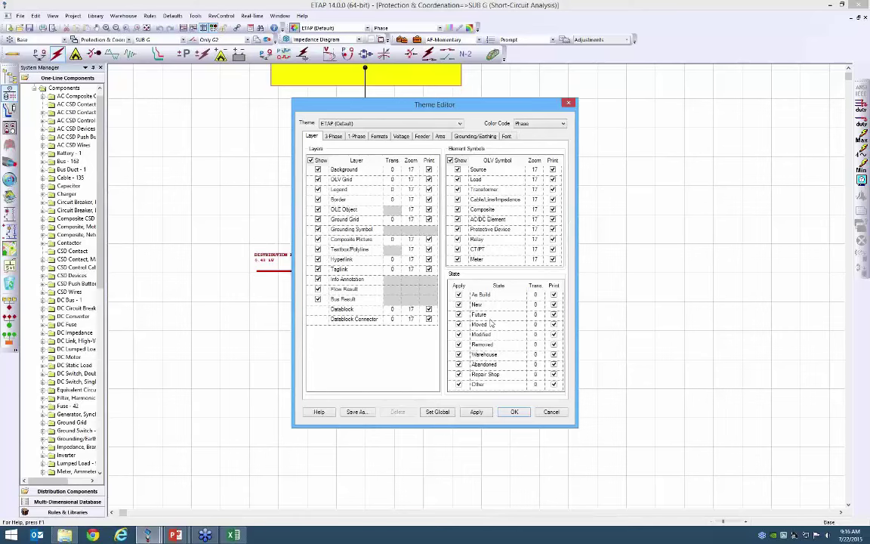
{"action": "left_click", "coordinate": [536, 315]}
{"action": "left_click", "coordinate": [568, 103]}
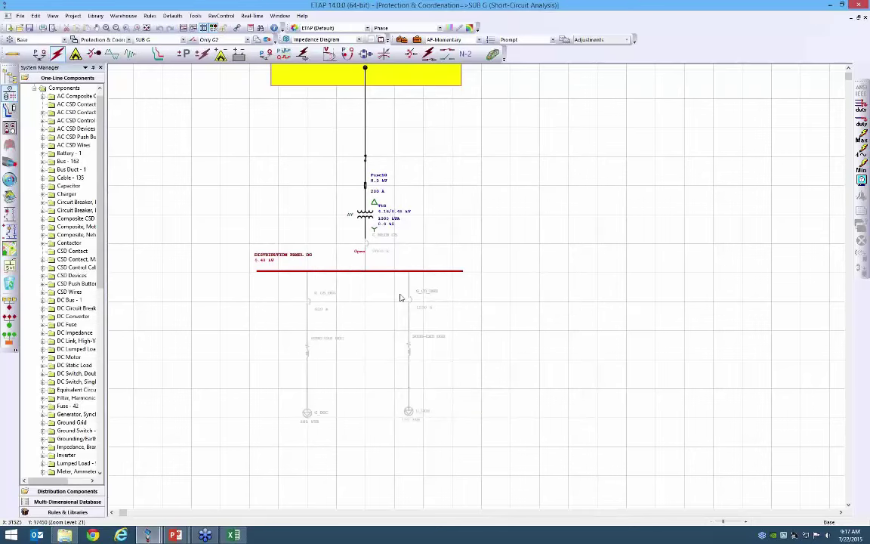
{"action": "left_click", "coordinate": [38, 39]}
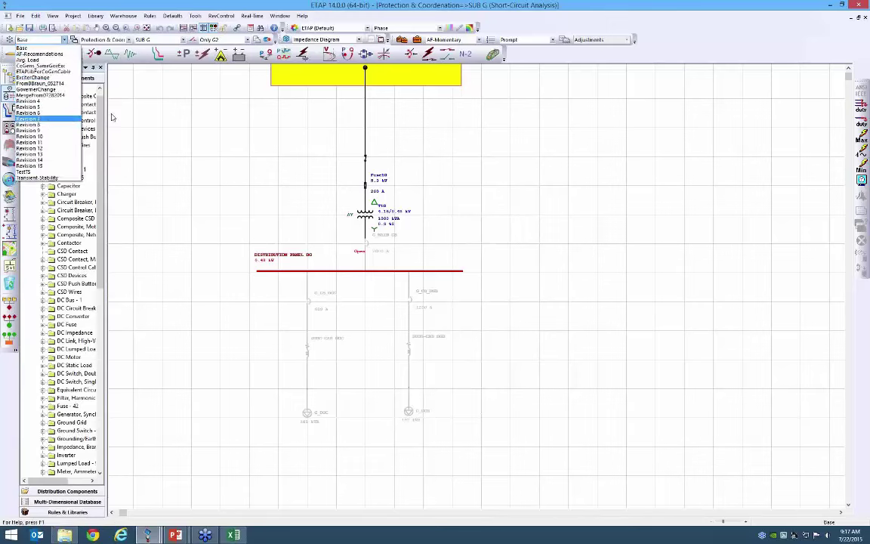
{"action": "left_click", "coordinate": [148, 110]}
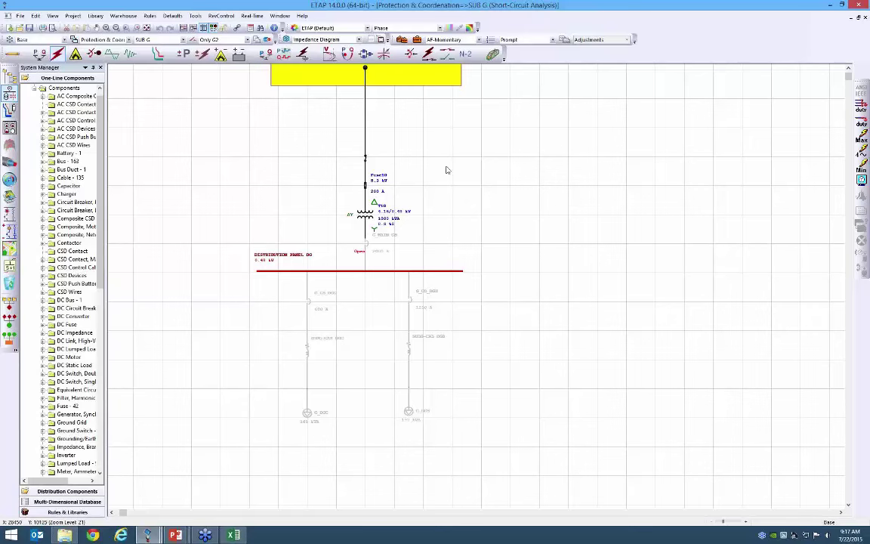
Step: Try to align the elements connected to DISTRIBUTION PANEL DG horizontally and vertically based on reference spacing
{"action": "right_click", "coordinate": [453, 276]}
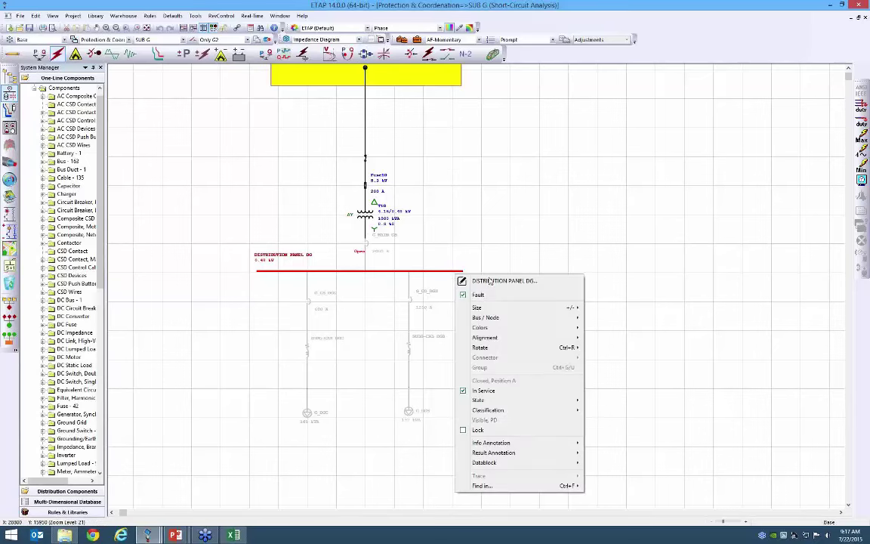
{"action": "mouse_move", "coordinate": [528, 338]}
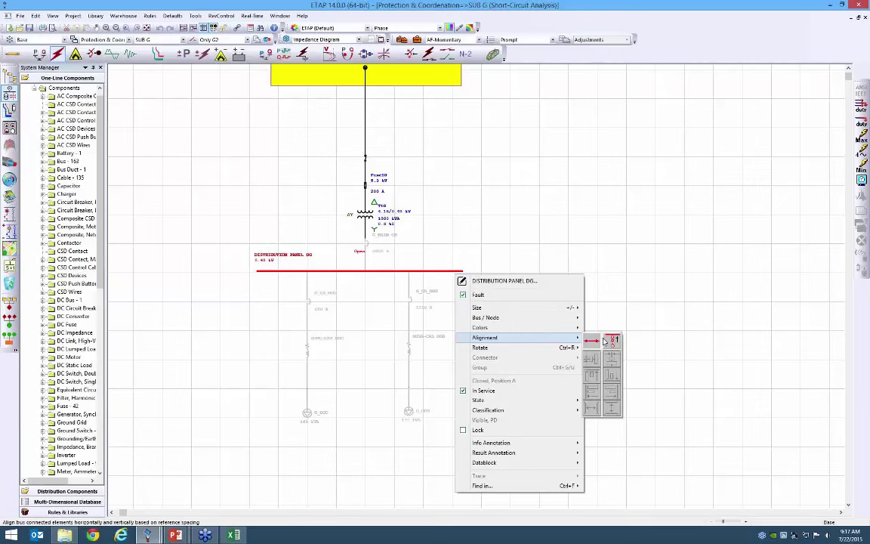
{"action": "left_click", "coordinate": [604, 341]}
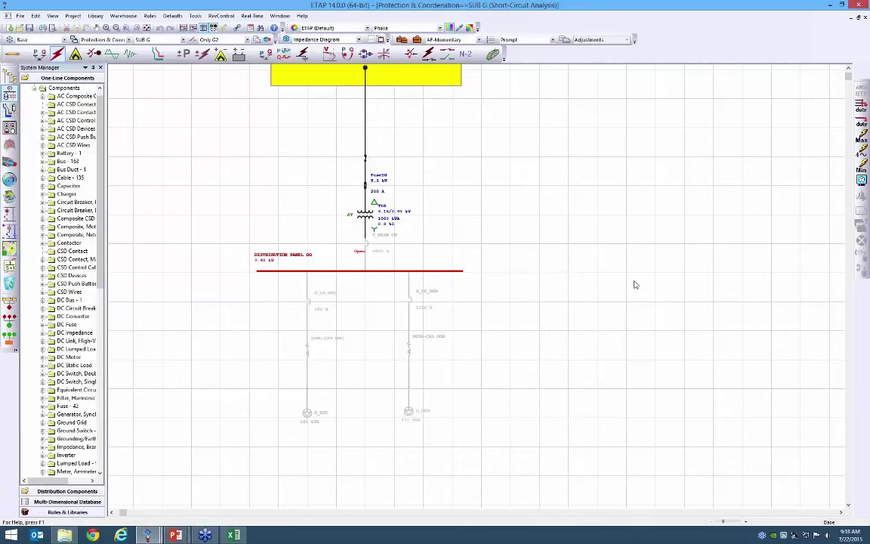
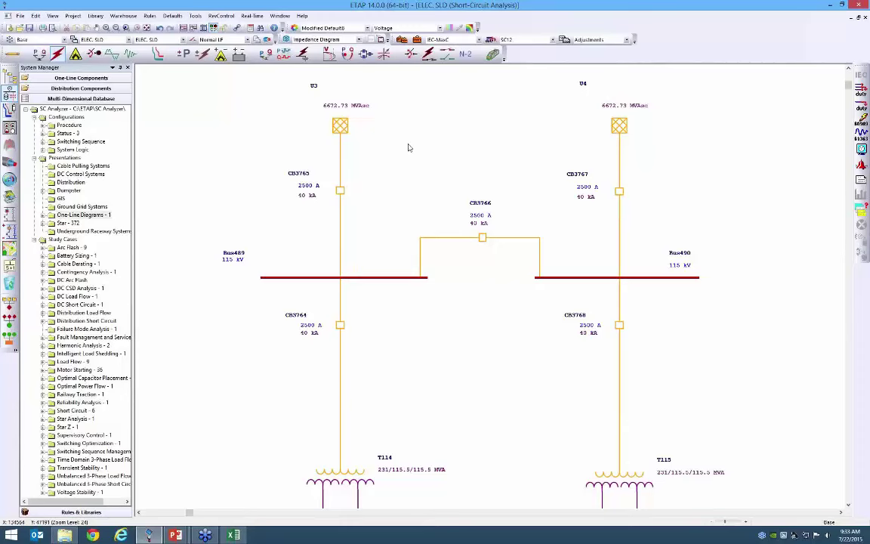
Step: Examine the available data revisions and configurations, and the wider ELEC. SLD network below utilities U3 and U4
{"action": "left_click", "coordinate": [52, 40]}
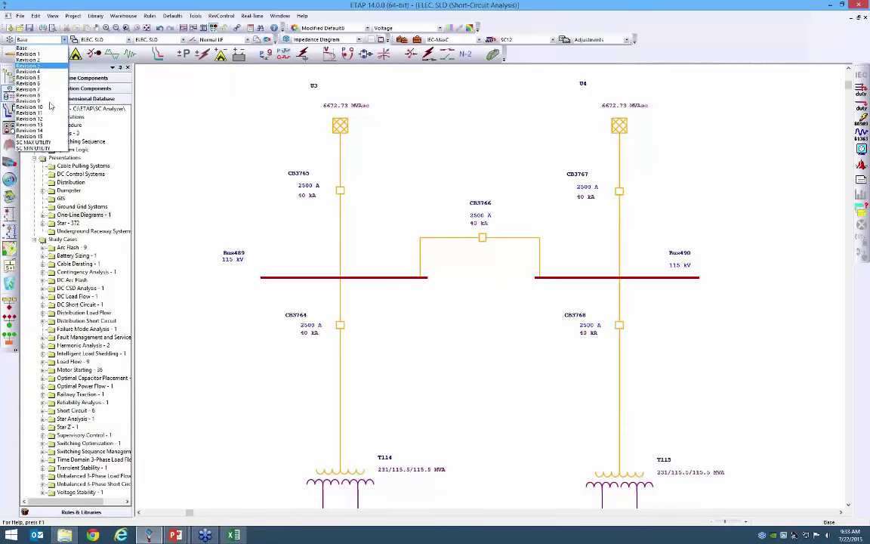
{"action": "left_click", "coordinate": [46, 48]}
{"action": "left_click", "coordinate": [218, 40]}
{"action": "left_click", "coordinate": [118, 29]}
{"action": "left_click", "coordinate": [119, 29]}
{"action": "left_click", "coordinate": [118, 29]}
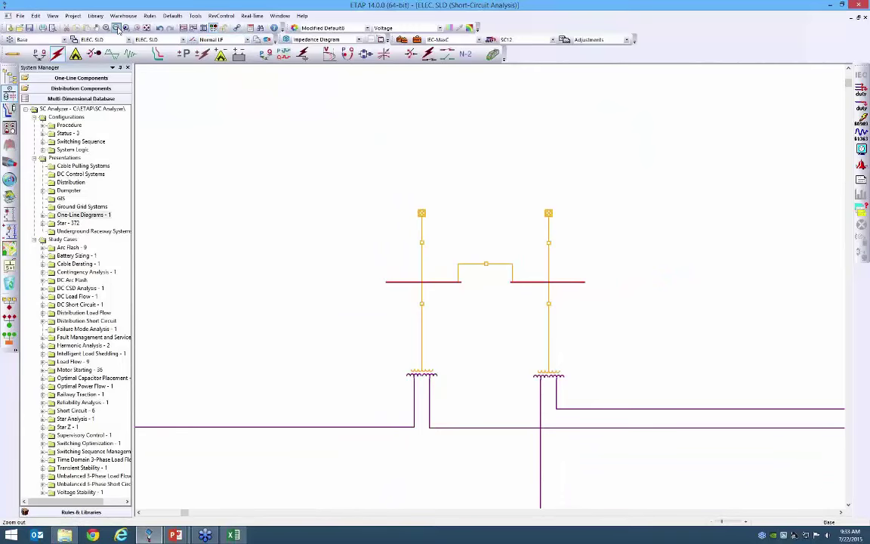
{"action": "left_click", "coordinate": [118, 29]}
{"action": "left_click_drag", "start_coordinate": [487, 342], "coordinate": [497, 188]}
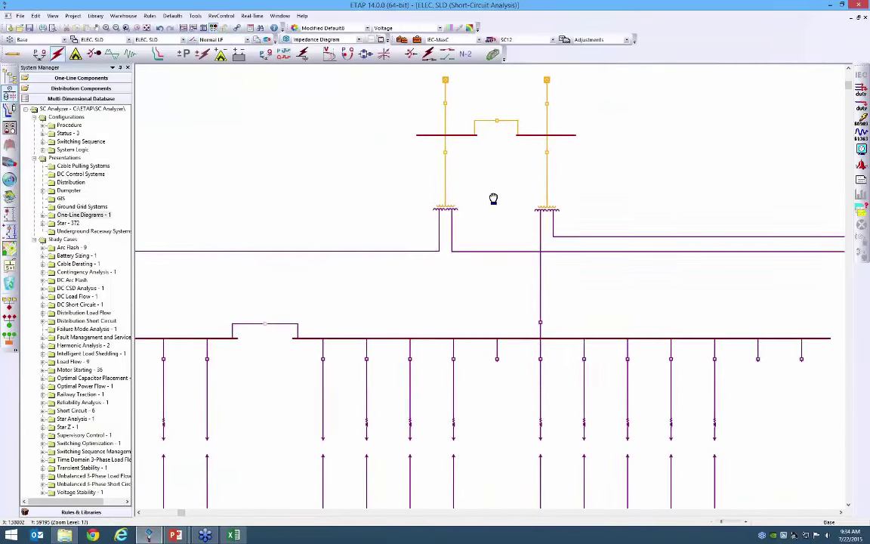
{"action": "left_click", "coordinate": [119, 29]}
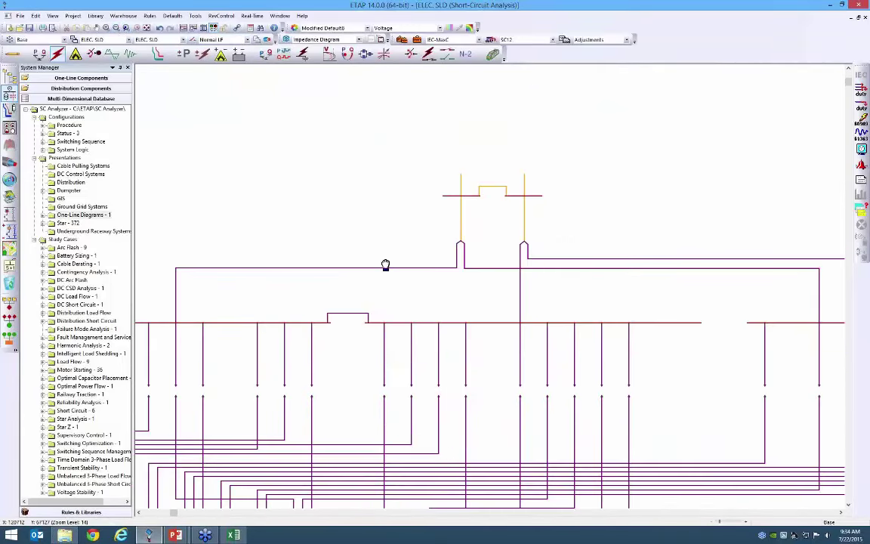
{"action": "left_click_drag", "start_coordinate": [384, 264], "coordinate": [376, 192]}
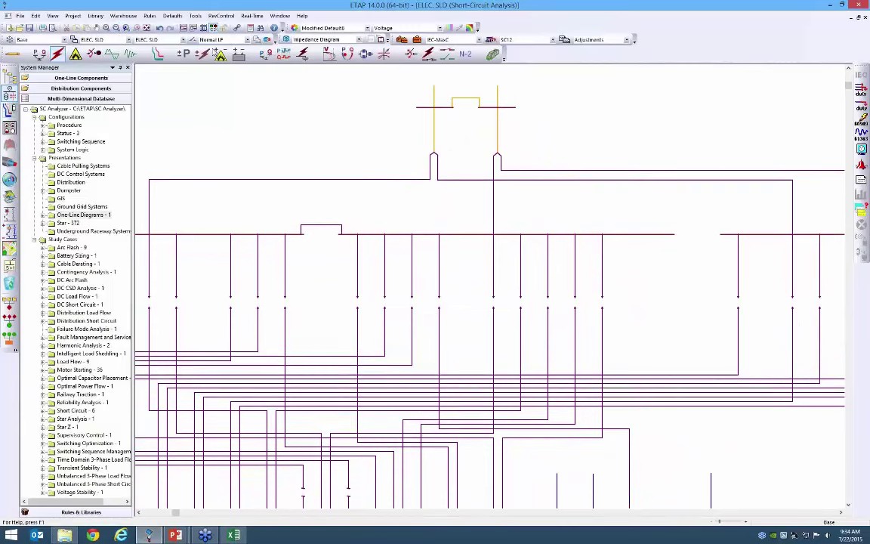
Step: Switch the network configuration to U3 Out and return it to Normal LF
{"action": "left_click", "coordinate": [217, 40]}
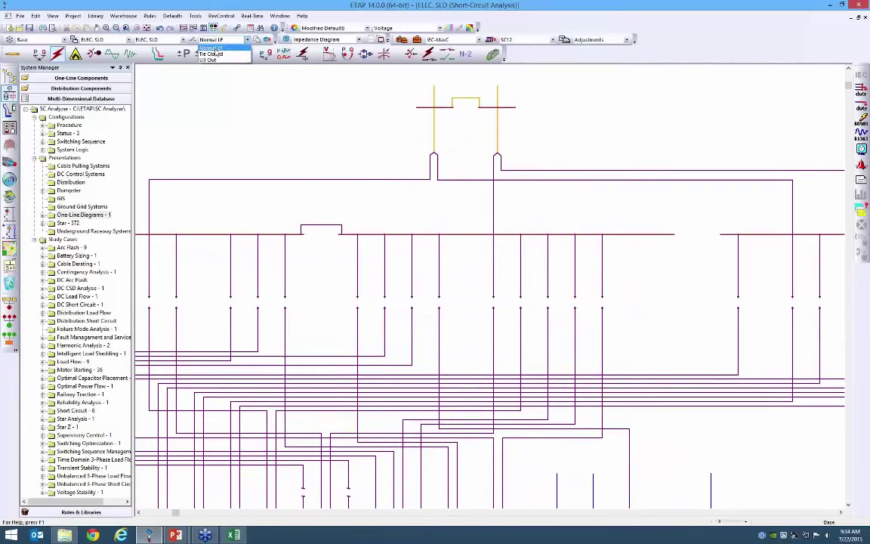
{"action": "left_click", "coordinate": [205, 50]}
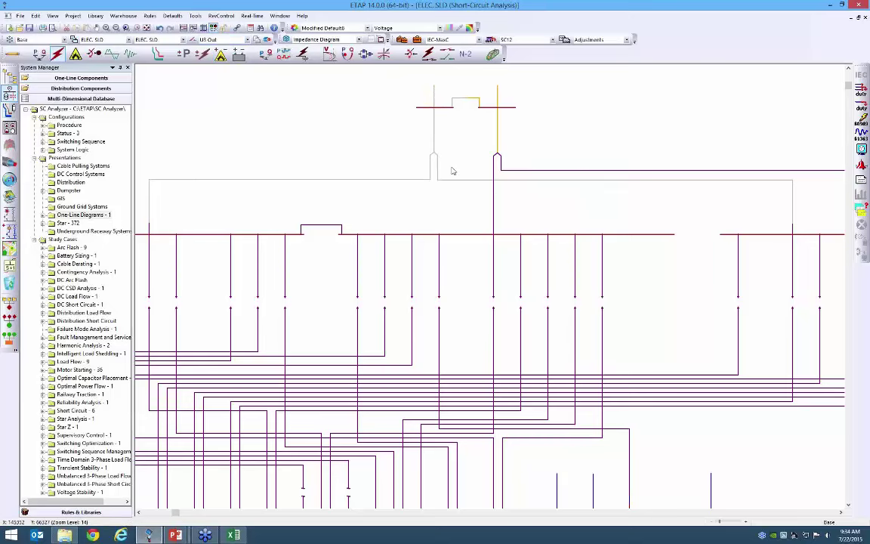
{"action": "left_click", "coordinate": [216, 40]}
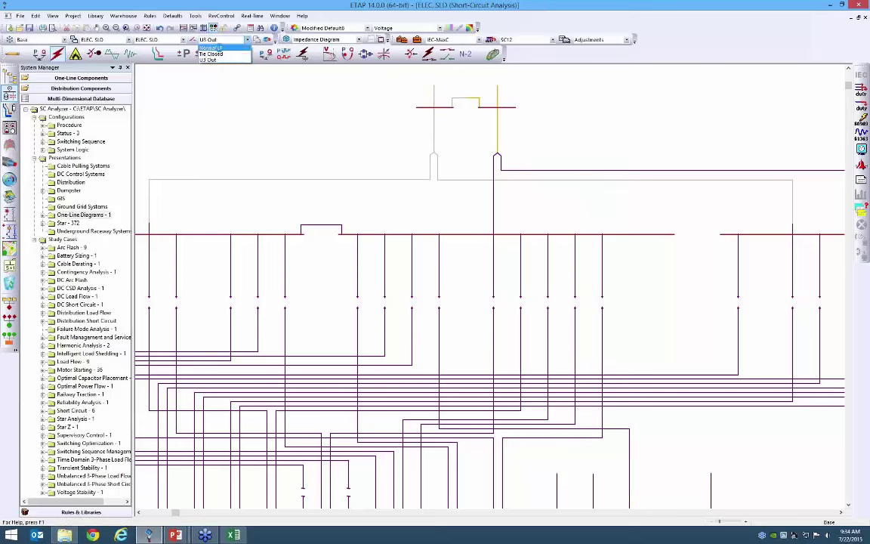
{"action": "left_click", "coordinate": [215, 51]}
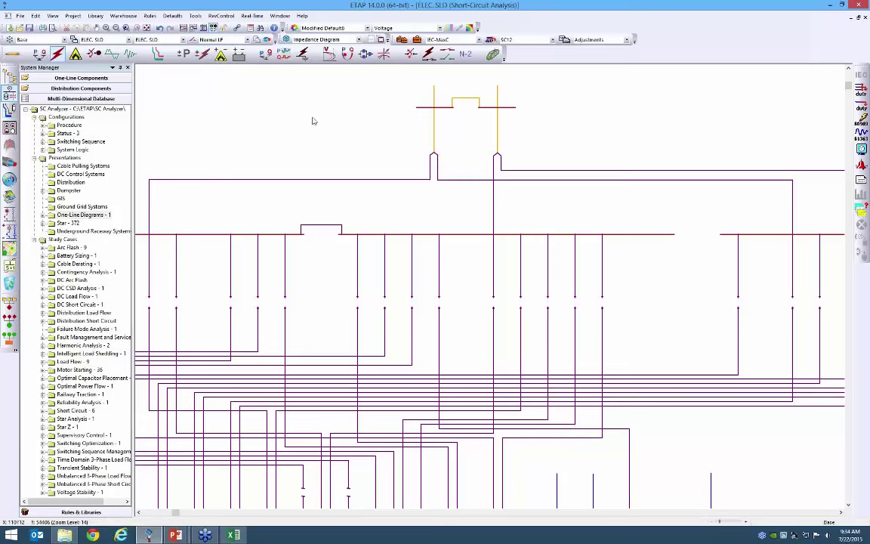
Step: Examine the calculation standard and general settings of the IEC-MaxC short-circuit study case
{"action": "left_click", "coordinate": [417, 40]}
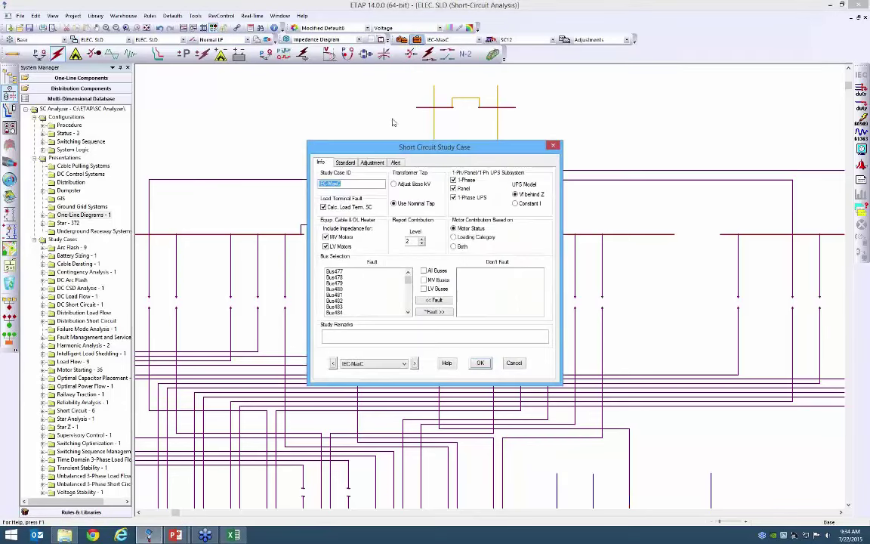
{"action": "left_click", "coordinate": [346, 162]}
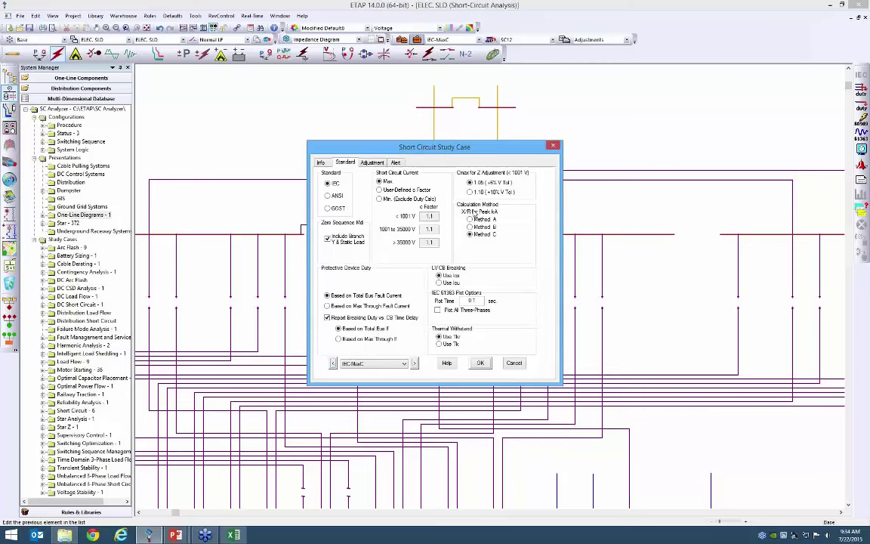
{"action": "left_click", "coordinate": [321, 163]}
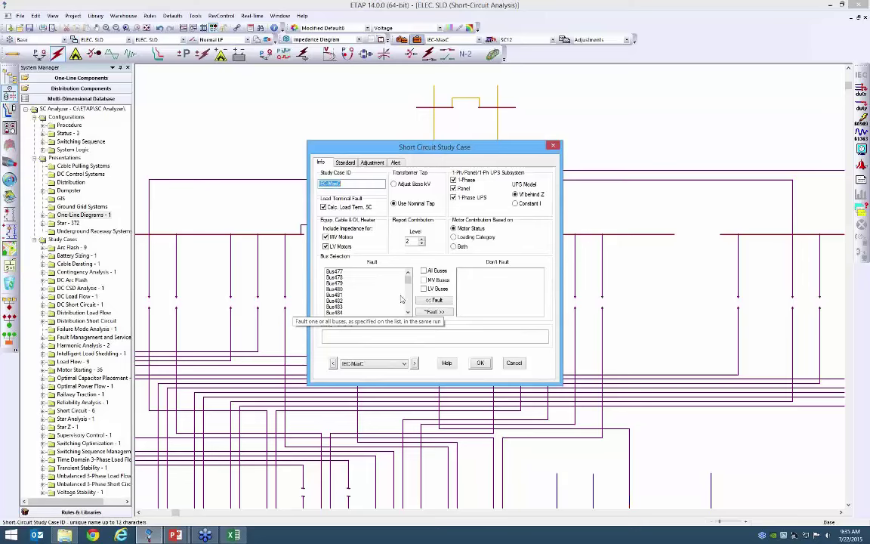
{"action": "left_click", "coordinate": [552, 147]}
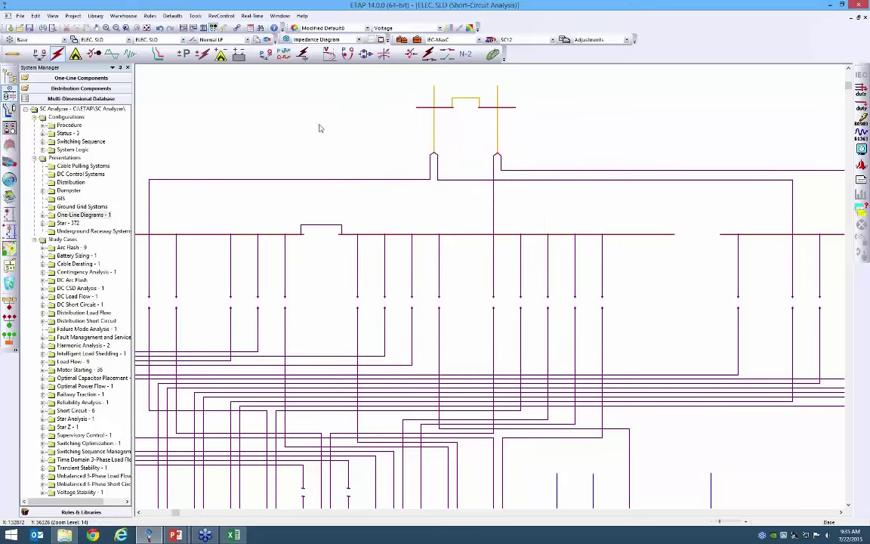
Step: Review the selectable data revisions, network configurations and short-circuit study cases for the project
{"action": "left_click", "coordinate": [47, 40]}
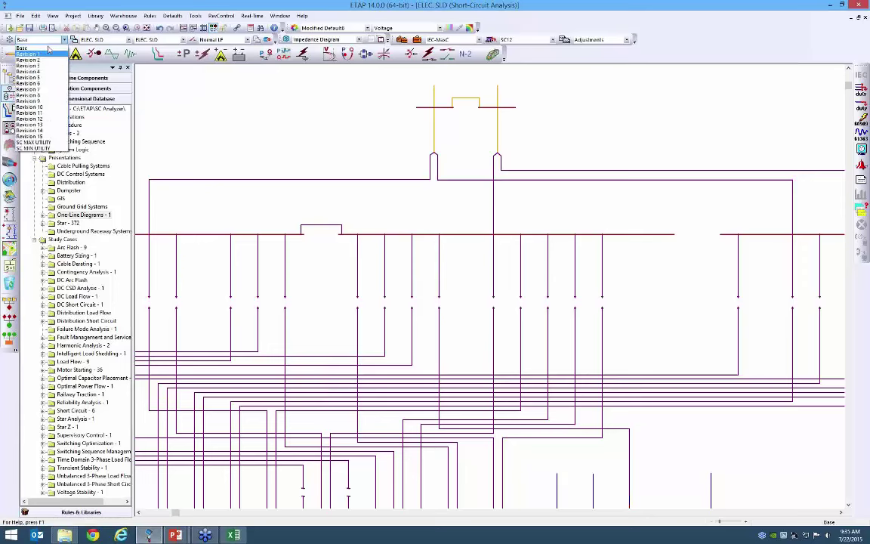
{"action": "left_click", "coordinate": [45, 48]}
{"action": "left_click", "coordinate": [219, 40]}
{"action": "left_click", "coordinate": [221, 46]}
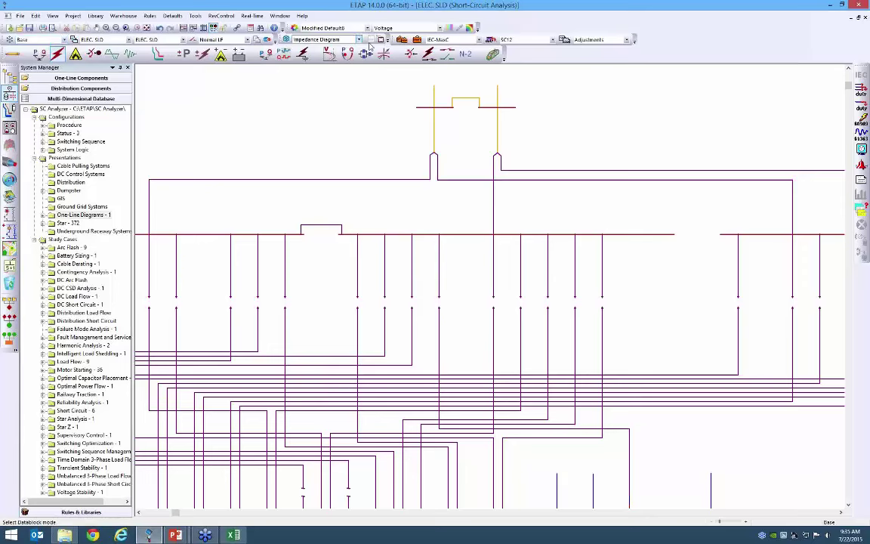
{"action": "left_click", "coordinate": [440, 40]}
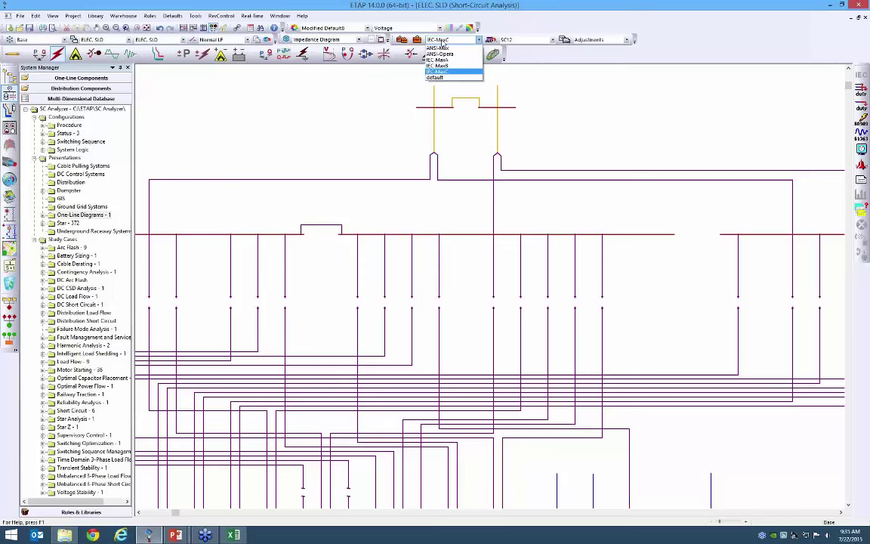
{"action": "left_click", "coordinate": [441, 43]}
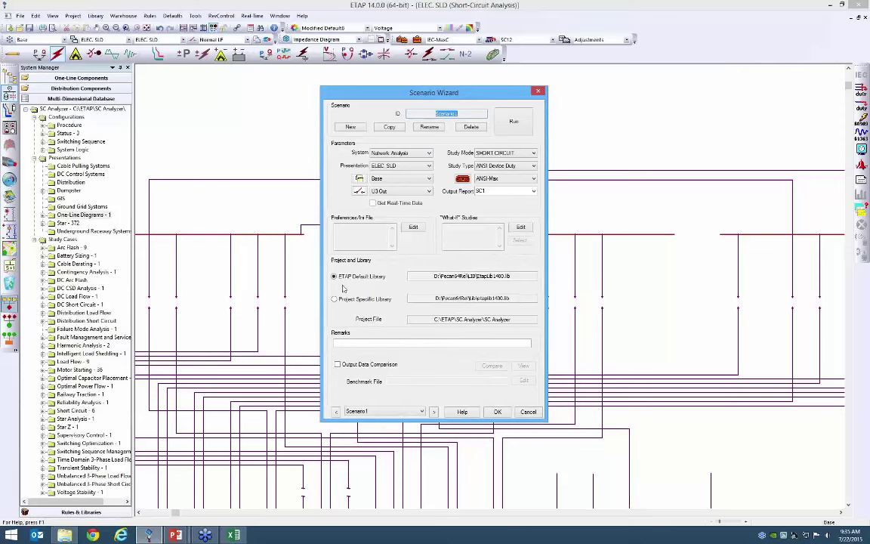
Step: Examine the scenario list in the Scenario Wizard and the revision and configuration choices for Scenario1
{"action": "left_click", "coordinate": [394, 411]}
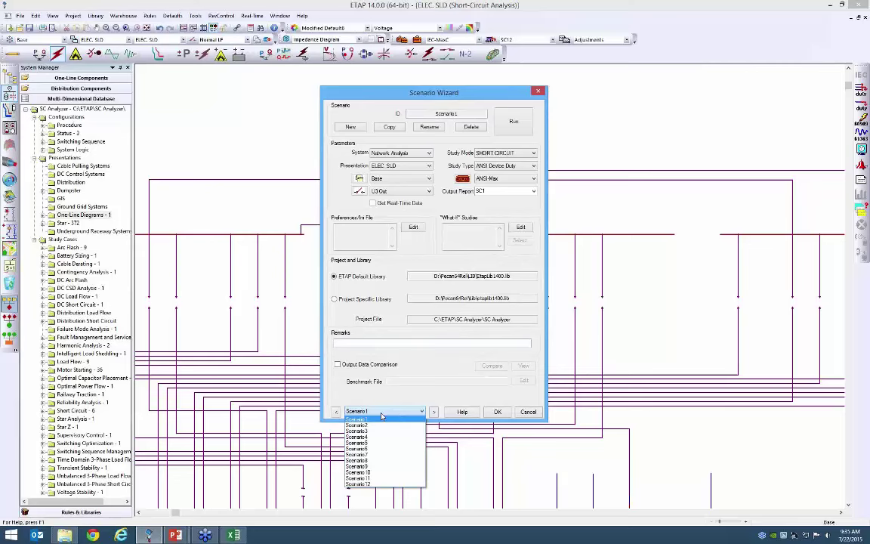
{"action": "left_click", "coordinate": [381, 418]}
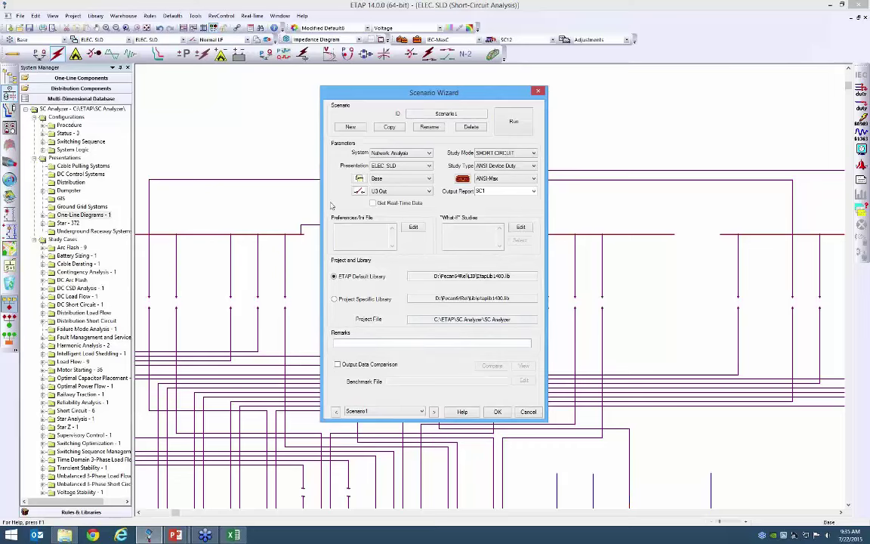
{"action": "left_click", "coordinate": [392, 180]}
{"action": "left_click", "coordinate": [391, 186]}
{"action": "left_click", "coordinate": [400, 191]}
{"action": "left_click", "coordinate": [382, 198]}
Step: Examine the study mode, study type, study case and output report options of Scenario1
{"action": "left_click", "coordinate": [514, 154]}
{"action": "left_click", "coordinate": [514, 154]}
{"action": "left_click", "coordinate": [506, 166]}
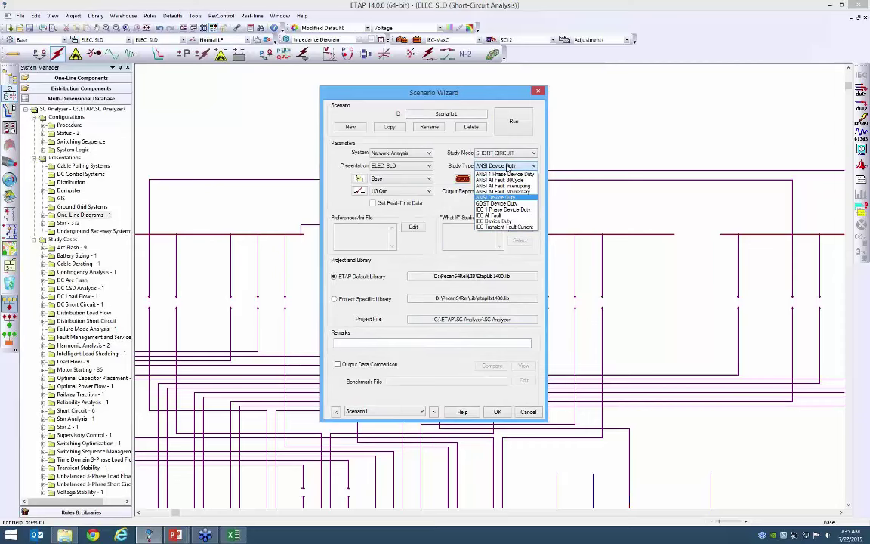
{"action": "left_click", "coordinate": [506, 166]}
{"action": "left_click", "coordinate": [498, 179]}
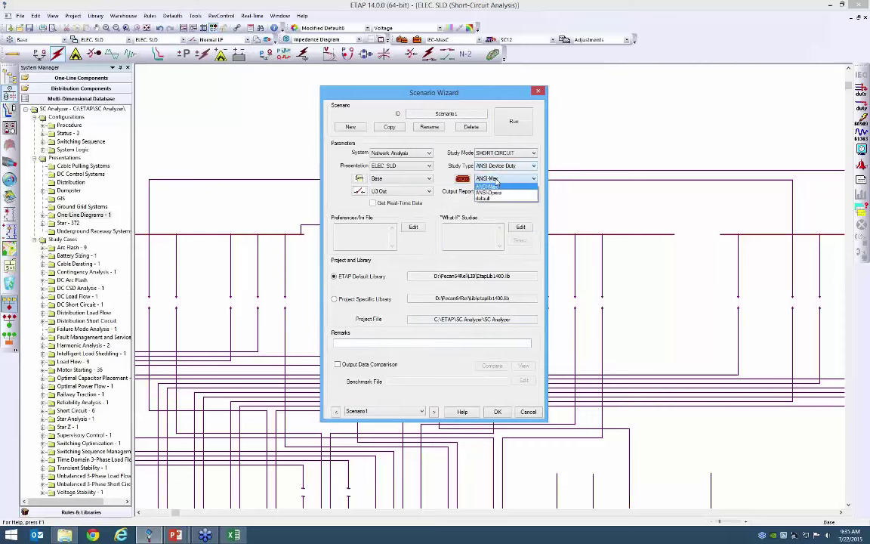
{"action": "left_click", "coordinate": [498, 179]}
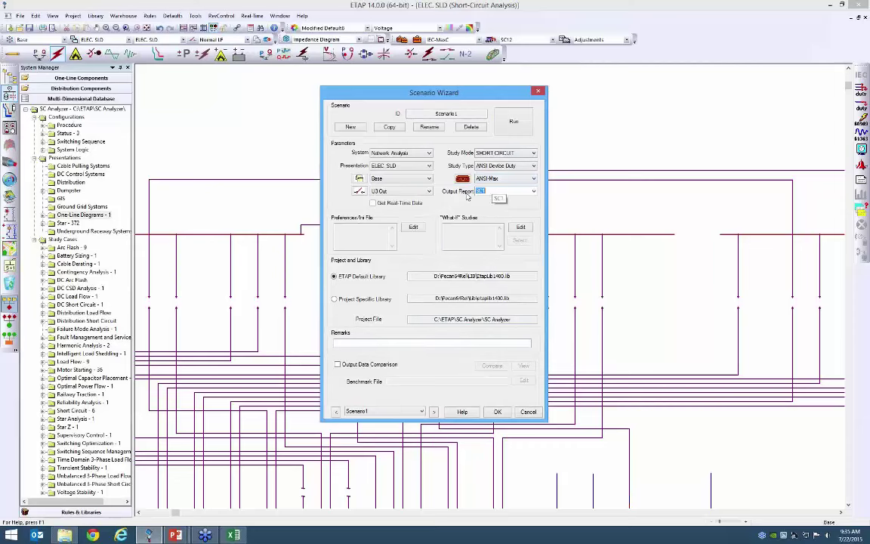
{"action": "left_click", "coordinate": [489, 192]}
Step: Look through the parameters of the remaining scenarios one after another, up to Scenario11
{"action": "left_click", "coordinate": [434, 411]}
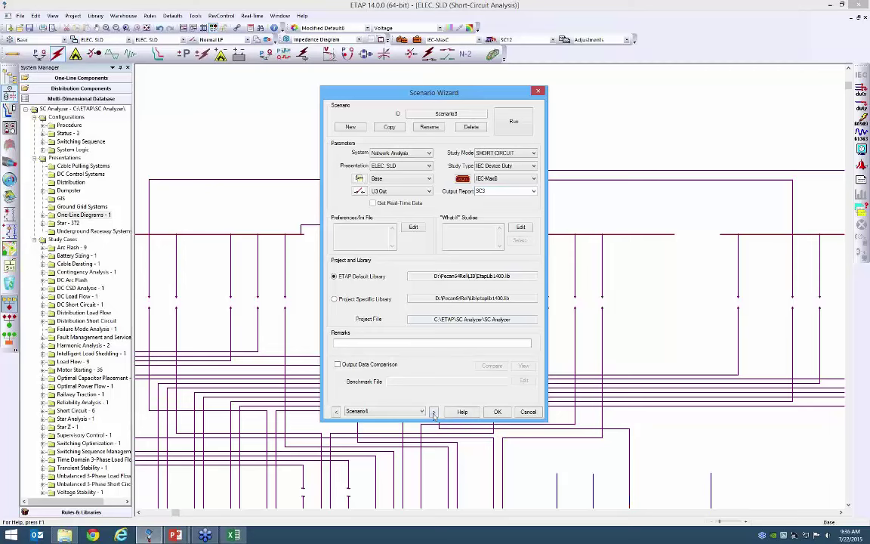
{"action": "left_click", "coordinate": [434, 411]}
{"action": "left_click", "coordinate": [434, 412]}
{"action": "left_click", "coordinate": [434, 411]}
{"action": "left_click", "coordinate": [434, 412]}
{"action": "left_click", "coordinate": [435, 412]}
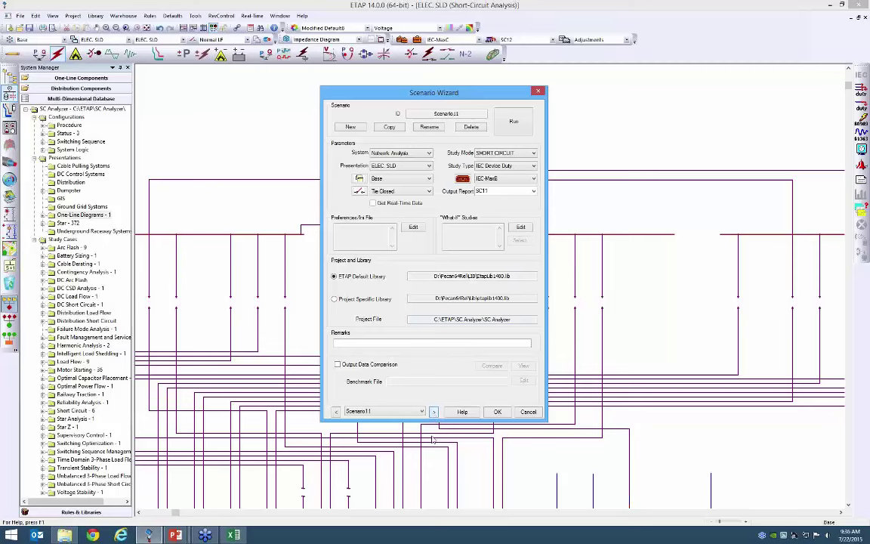
Step: Run Scenario2, the IEC Device Duty study with configuration U3 Out and study case IEC-MaxA, and accept the wizard
{"action": "left_click", "coordinate": [390, 412]}
{"action": "left_click", "coordinate": [370, 427]}
{"action": "left_click", "coordinate": [515, 122]}
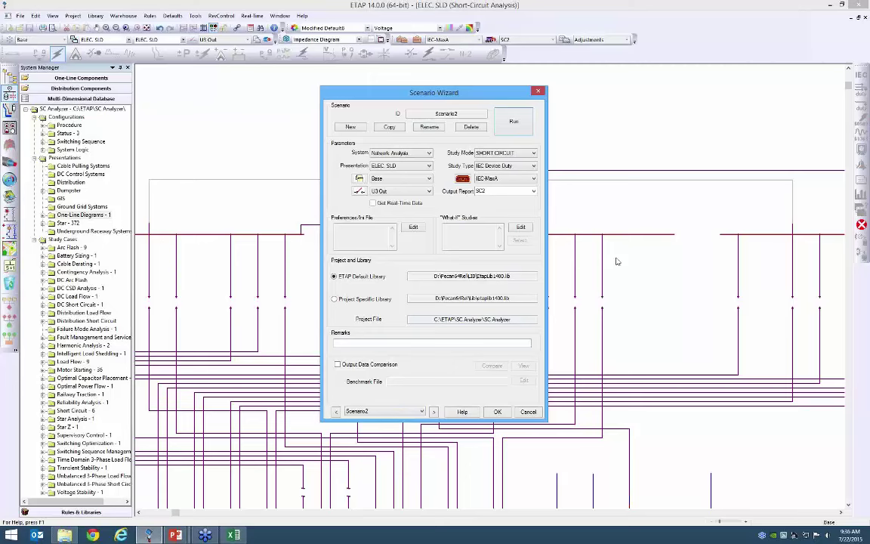
{"action": "left_click", "coordinate": [497, 412]}
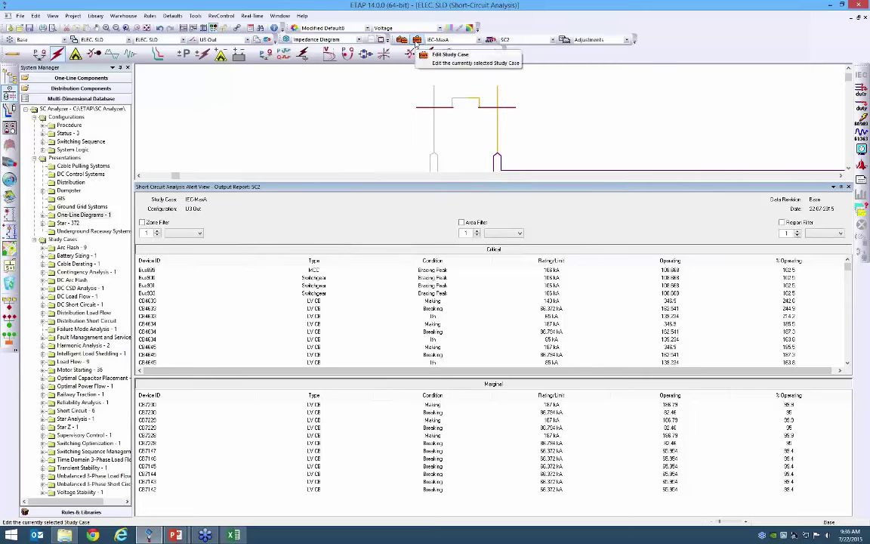
Step: Examine the critical and marginal alert limits of the IEC-MaxA study case without changing them
{"action": "left_click", "coordinate": [416, 46]}
{"action": "left_click", "coordinate": [395, 161]}
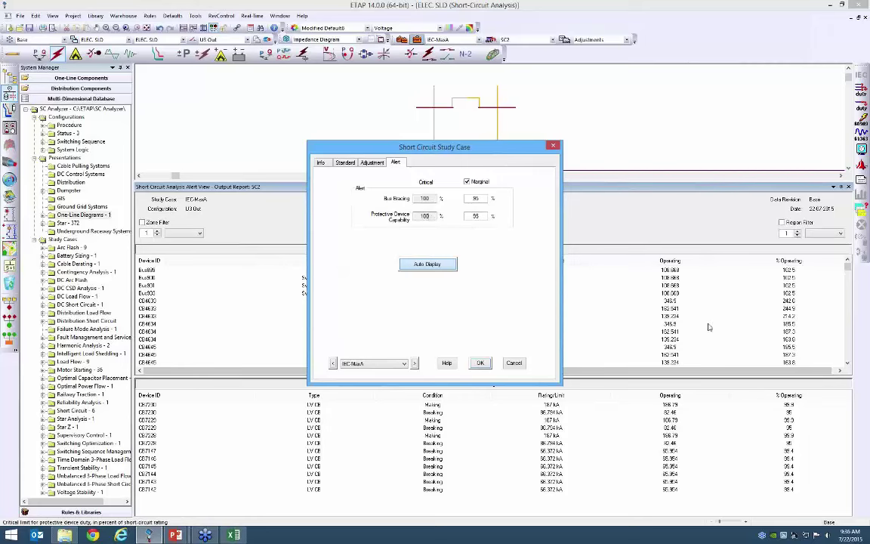
{"action": "double_click", "coordinate": [480, 199]}
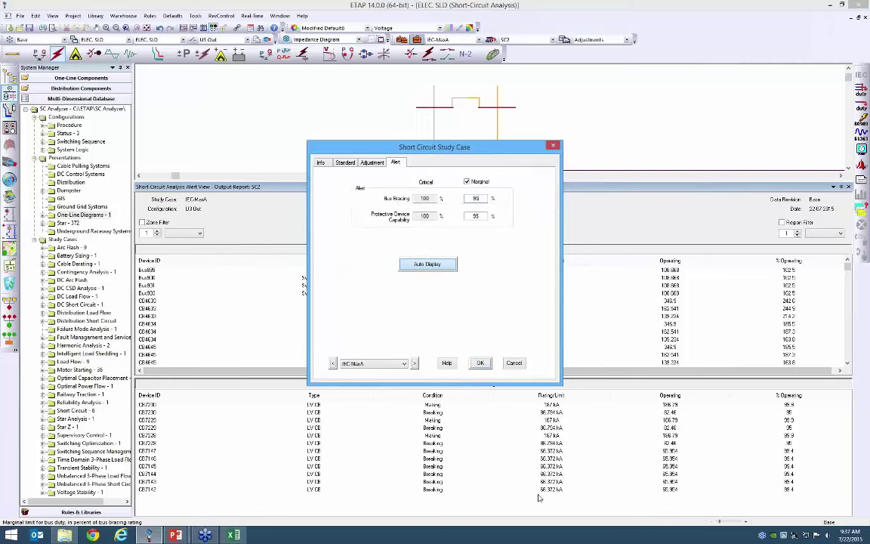
{"action": "left_click", "coordinate": [513, 363]}
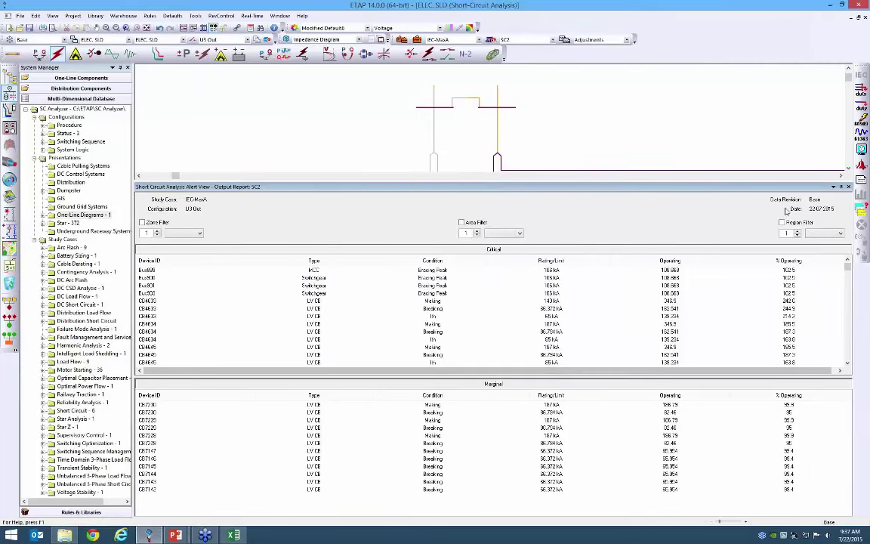
Step: Close the short-circuit alert view and examine the fault results and de-energized branches across the ELEC. SLD diagram
{"action": "left_click", "coordinate": [848, 187]}
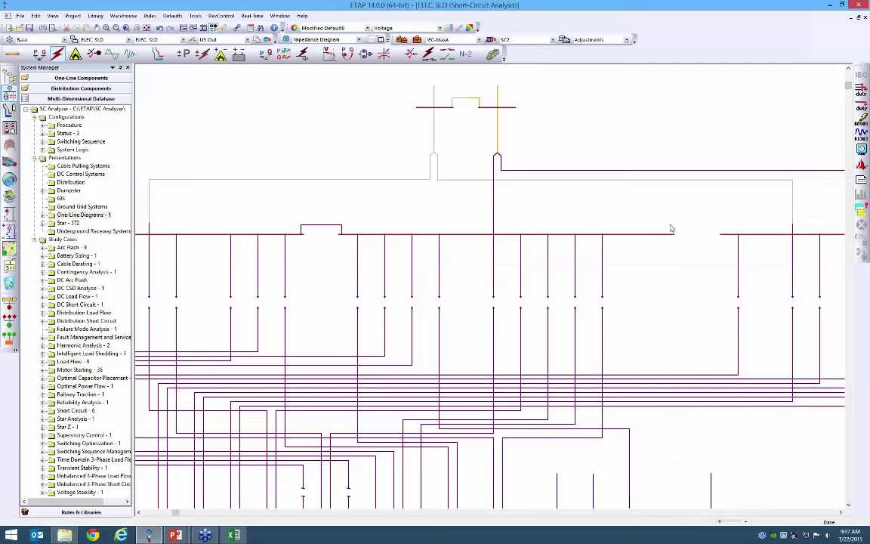
{"action": "scroll", "coordinate": [671, 228], "scroll_direction": "up", "scroll_amount": 5}
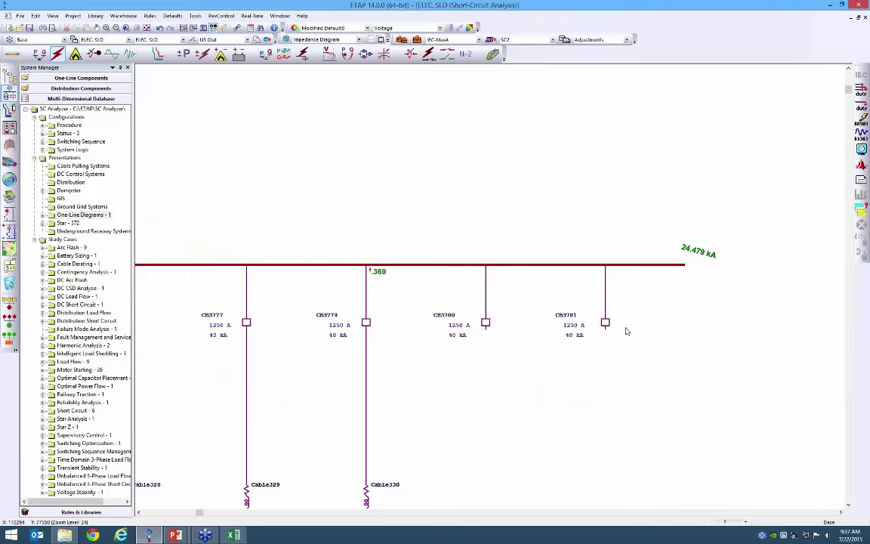
{"action": "scroll", "coordinate": [510, 260], "scroll_direction": "down", "scroll_amount": 4}
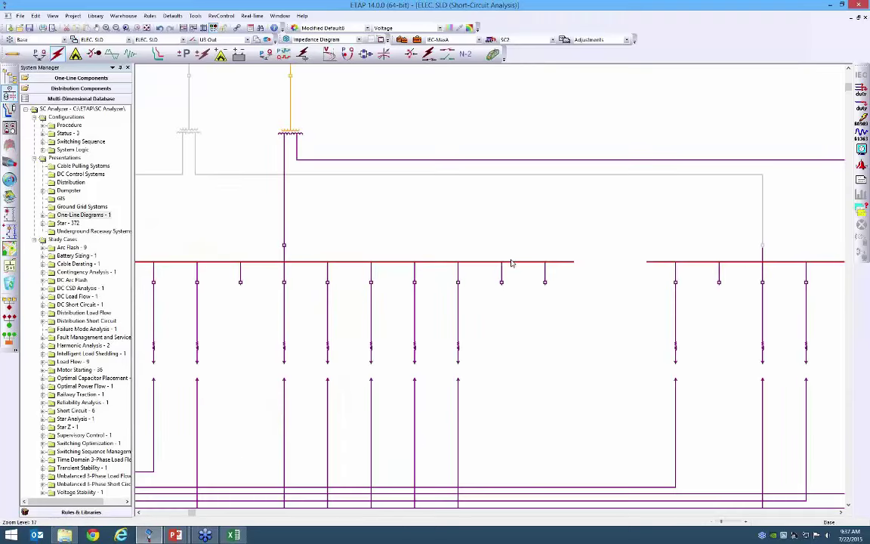
{"action": "scroll", "coordinate": [510, 262], "scroll_direction": "down", "scroll_amount": 4}
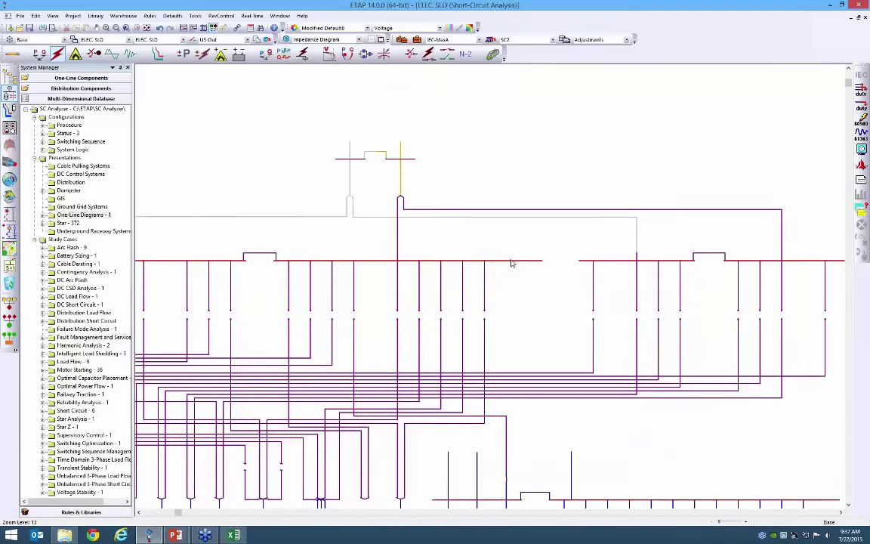
{"action": "scroll", "coordinate": [512, 262], "scroll_direction": "down", "scroll_amount": 1}
{"action": "left_click_drag", "start_coordinate": [524, 330], "coordinate": [566, 250]}
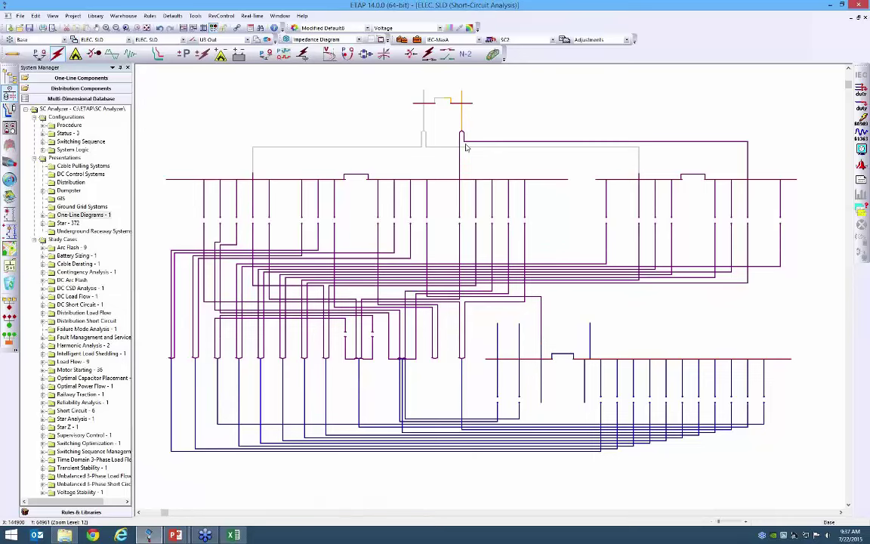
{"action": "scroll", "coordinate": [465, 143], "scroll_direction": "down", "scroll_amount": 1}
{"action": "scroll", "coordinate": [465, 143], "scroll_direction": "down", "scroll_amount": 1}
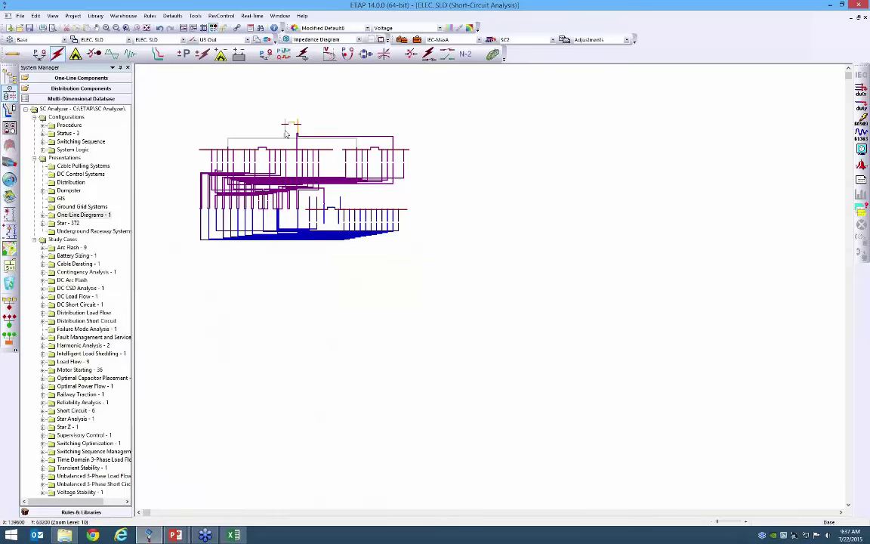
Step: Review the voltage colour coding and the layer settings of the Modified Default8 theme, closing the Theme Editor without changes
{"action": "scroll", "coordinate": [274, 132], "scroll_direction": "up", "scroll_amount": 1}
{"action": "scroll", "coordinate": [273, 133], "scroll_direction": "up", "scroll_amount": 1}
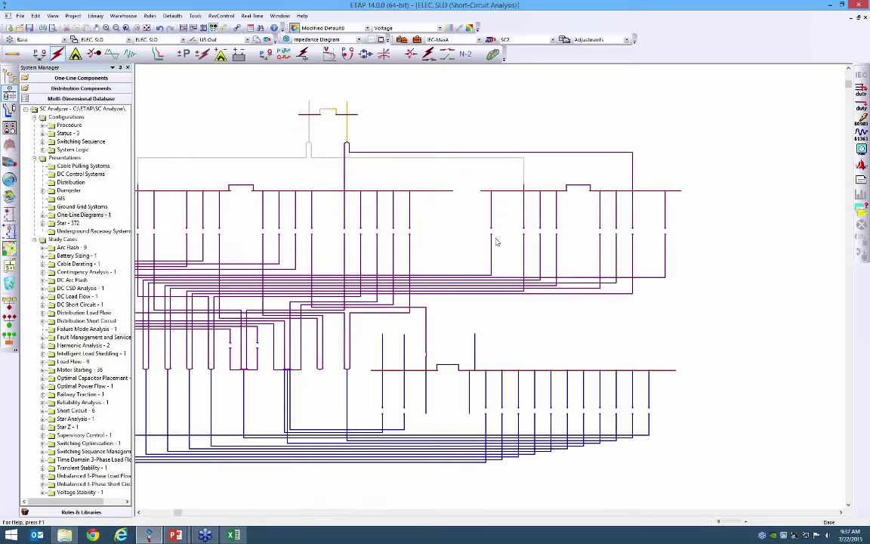
{"action": "double_click", "coordinate": [526, 254]}
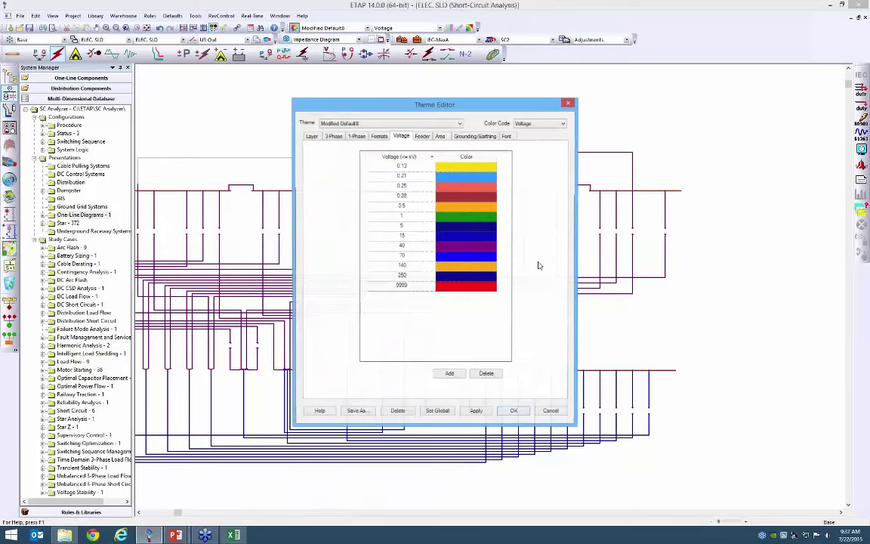
{"action": "left_click", "coordinate": [311, 136]}
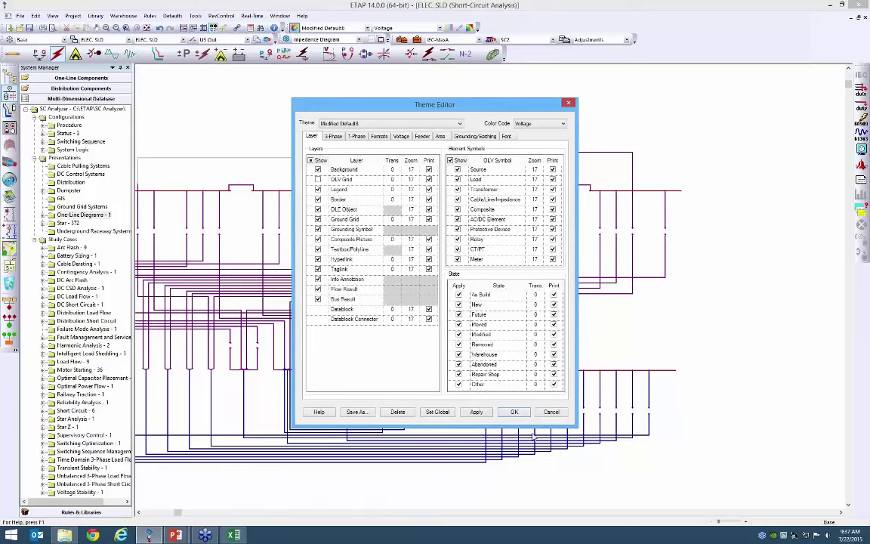
{"action": "left_click", "coordinate": [550, 413]}
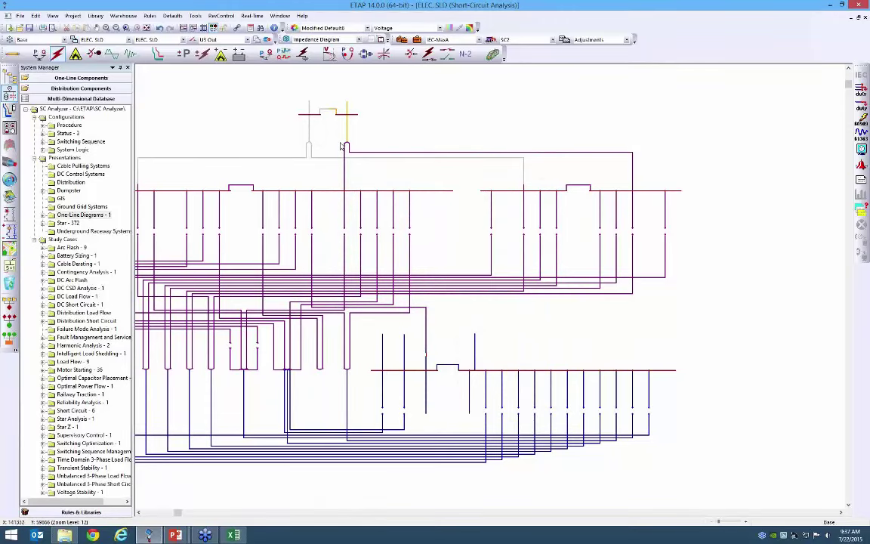
Step: Examine the fault results around transformer T115 and the bus it feeds, and review the SC2 critical and marginal alerts
{"action": "scroll", "coordinate": [348, 145], "scroll_direction": "up", "scroll_amount": 2}
{"action": "scroll", "coordinate": [349, 146], "scroll_direction": "up", "scroll_amount": 5}
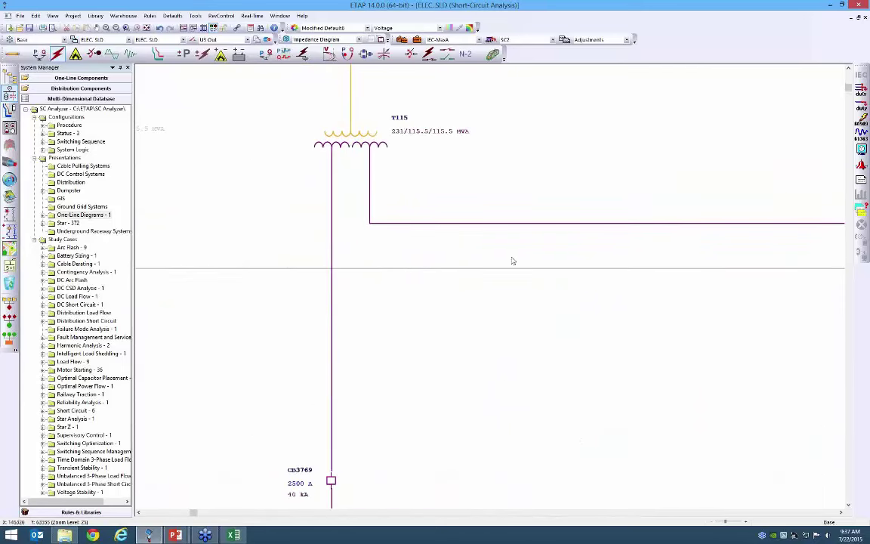
{"action": "scroll", "coordinate": [608, 359], "scroll_direction": "down", "scroll_amount": 3}
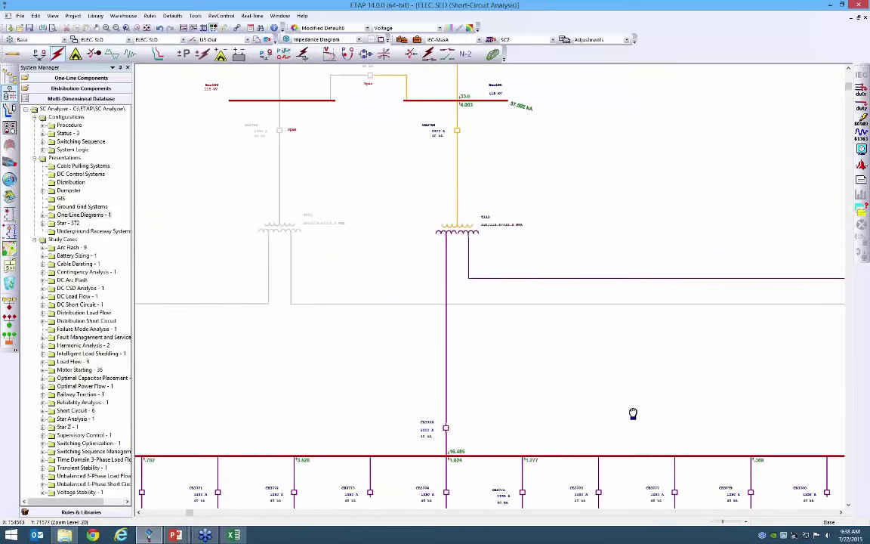
{"action": "scroll", "coordinate": [633, 414], "scroll_direction": "up", "scroll_amount": 2}
{"action": "left_click_drag", "start_coordinate": [656, 298], "coordinate": [597, 295]}
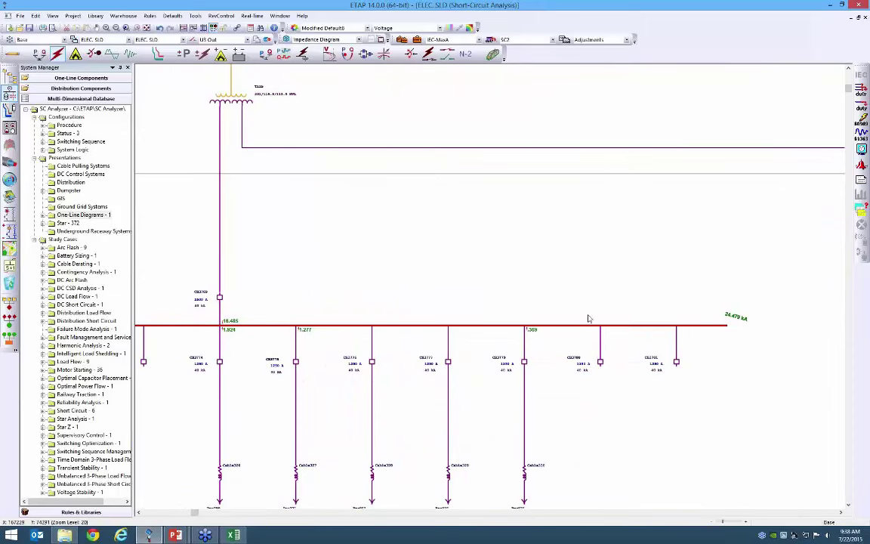
{"action": "left_click", "coordinate": [861, 166]}
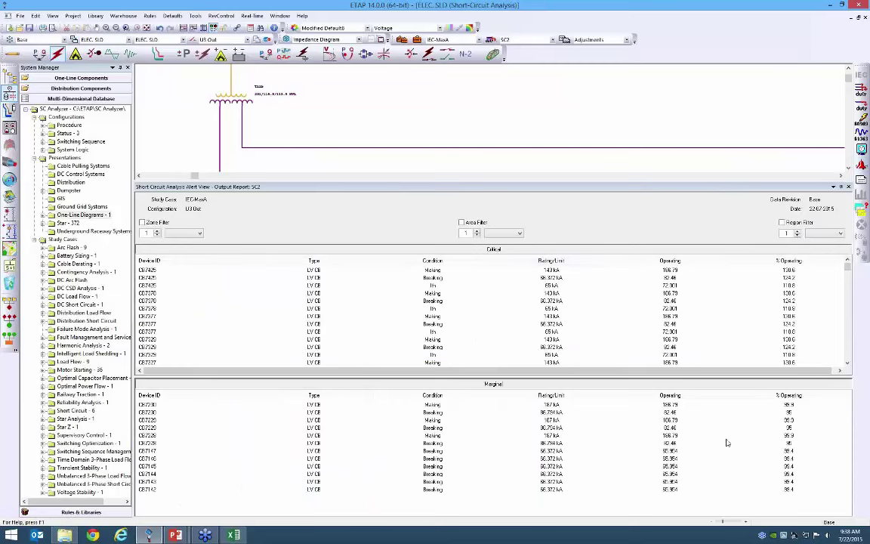
{"action": "left_click", "coordinate": [849, 188]}
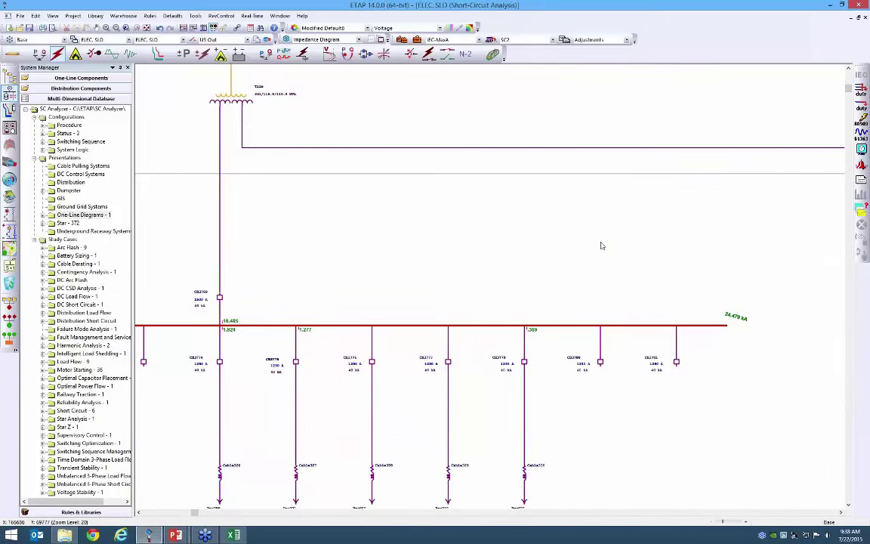
Step: Look through the list of available scenarios in the Scenario Wizard and close it without changes
{"action": "left_click", "coordinate": [11, 302]}
{"action": "left_click", "coordinate": [381, 420]}
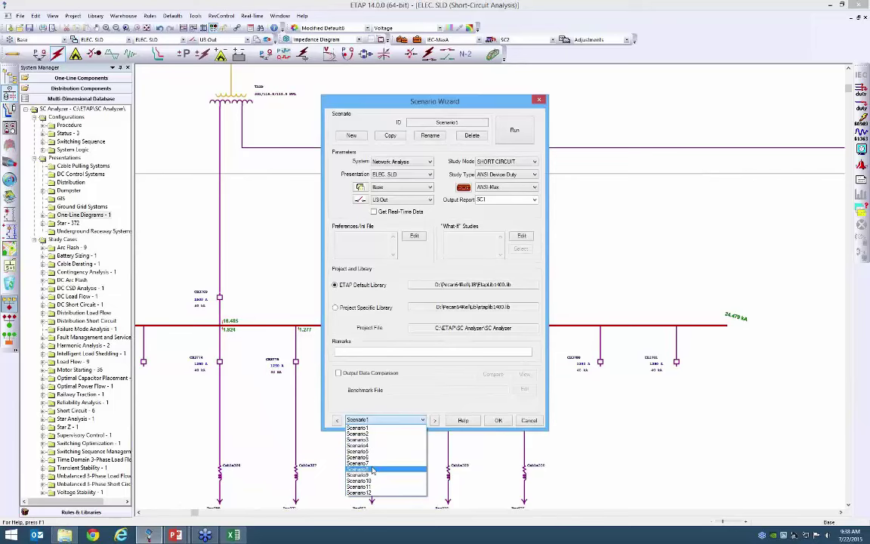
{"action": "left_click", "coordinate": [518, 428]}
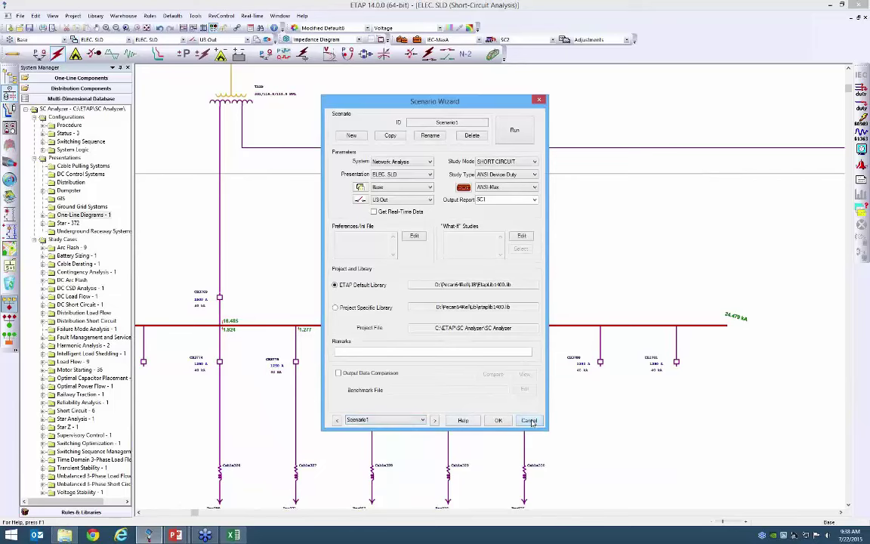
{"action": "left_click", "coordinate": [529, 420]}
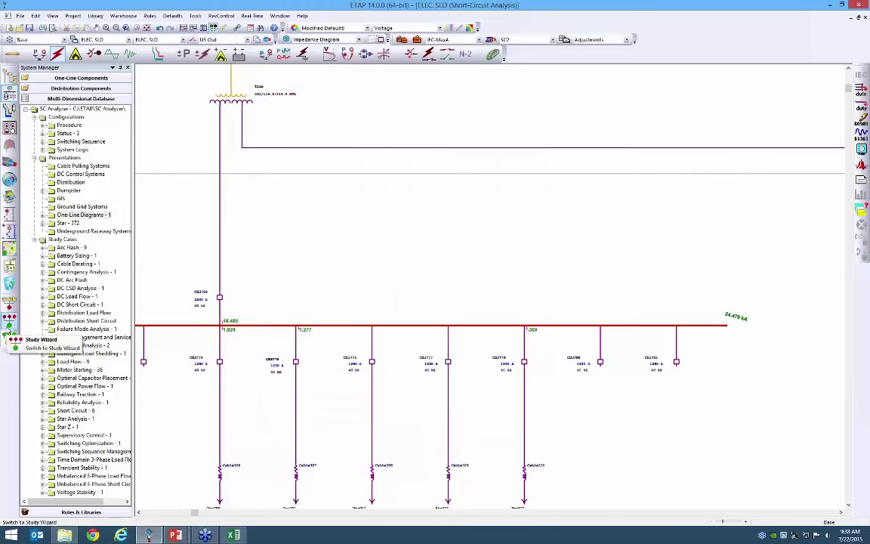
Step: Review all scenarios in the Short Circuit Study macro of the Study Wizard, then cancel without running it
{"action": "left_click", "coordinate": [9, 332]}
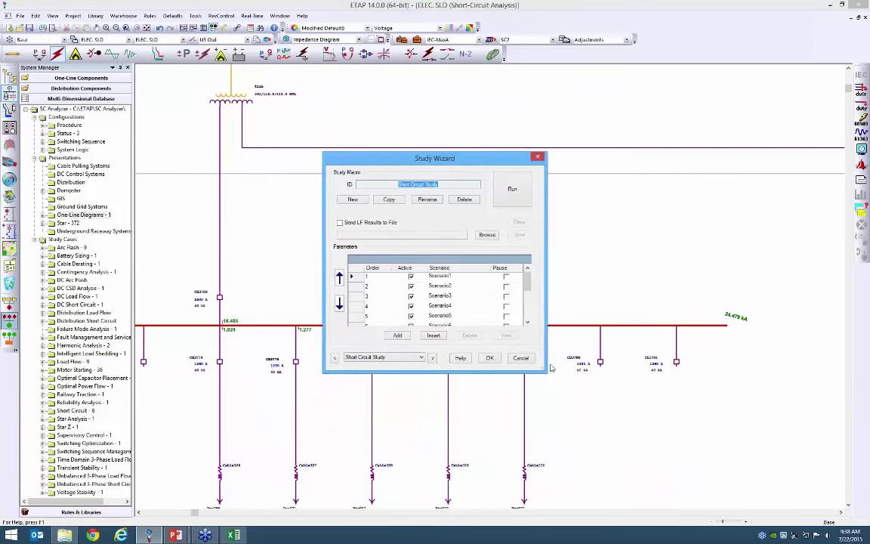
{"action": "left_click_drag", "start_coordinate": [540, 368], "coordinate": [536, 436]}
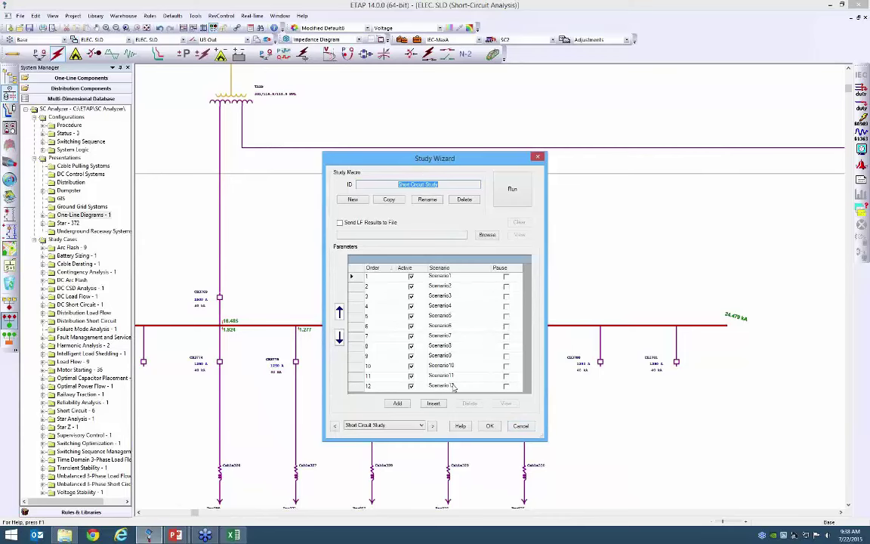
{"action": "left_click", "coordinate": [400, 184]}
{"action": "left_click", "coordinate": [520, 427]}
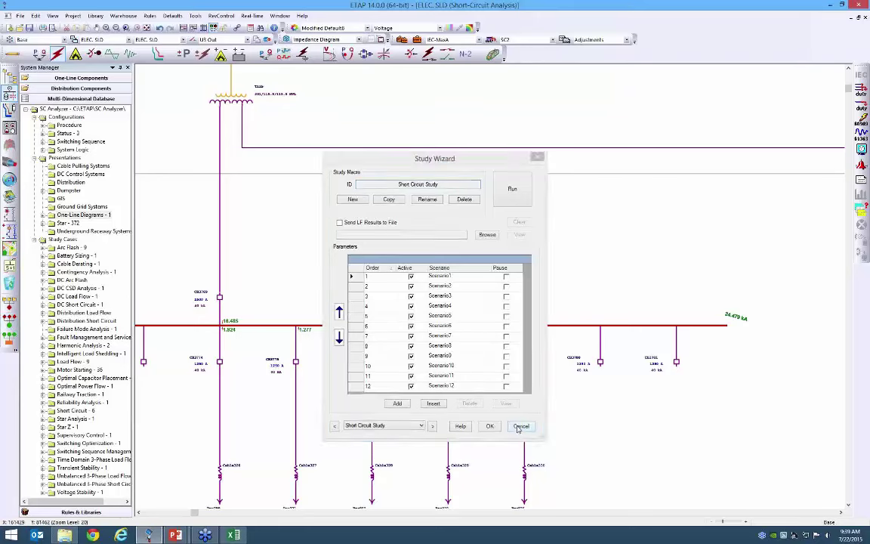
Step: Inspect transformer T115 on the diagram and recheck the full scenario order of the Short Circuit Study macro, leaving it unchanged
{"action": "left_click_drag", "start_coordinate": [322, 210], "coordinate": [464, 317]}
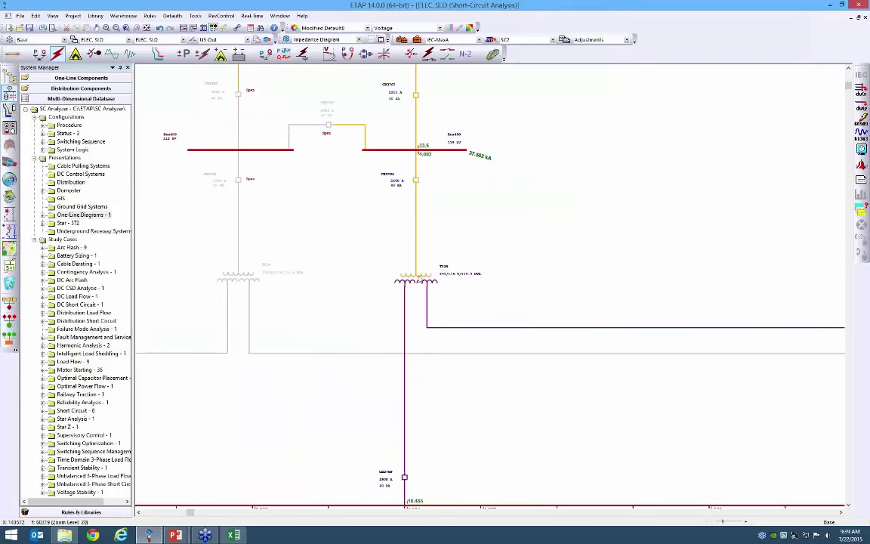
{"action": "scroll", "coordinate": [418, 280], "scroll_direction": "up", "scroll_amount": 2}
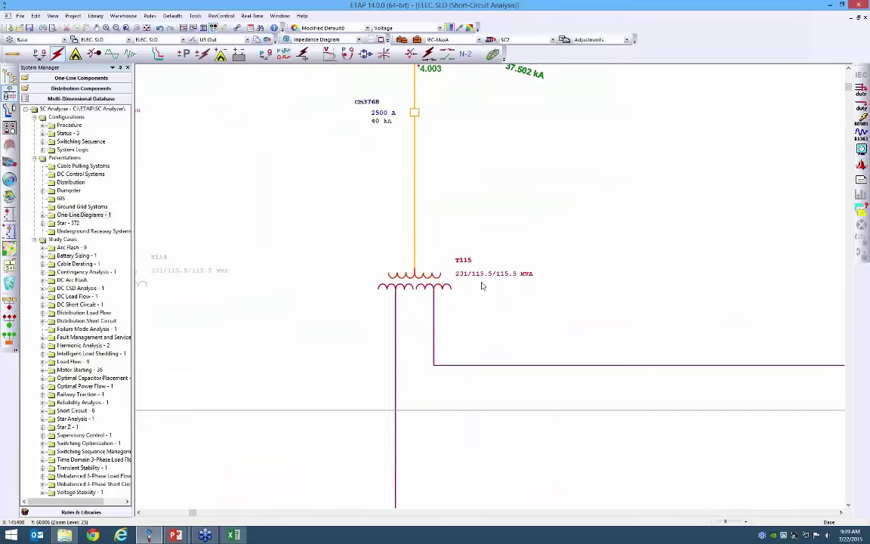
{"action": "scroll", "coordinate": [490, 273], "scroll_direction": "down", "scroll_amount": 2}
{"action": "scroll", "coordinate": [491, 274], "scroll_direction": "down", "scroll_amount": 3}
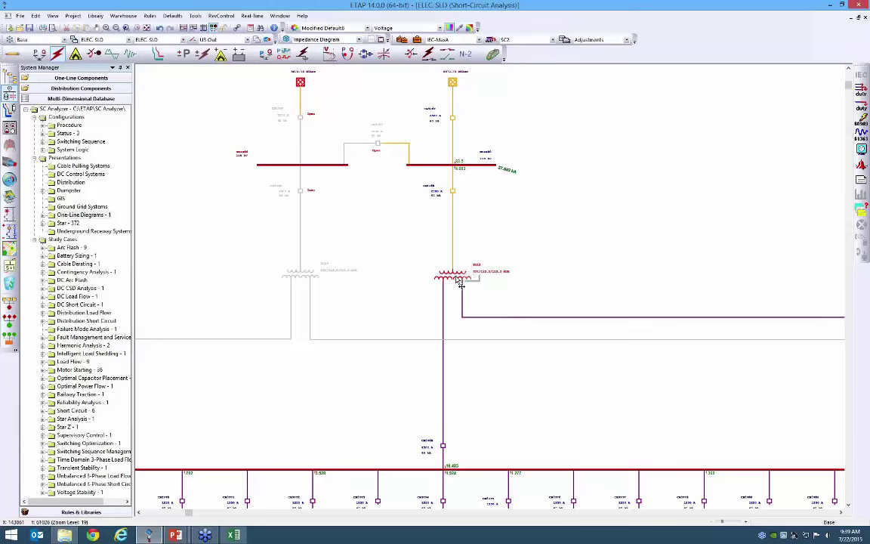
{"action": "left_click", "coordinate": [11, 280]}
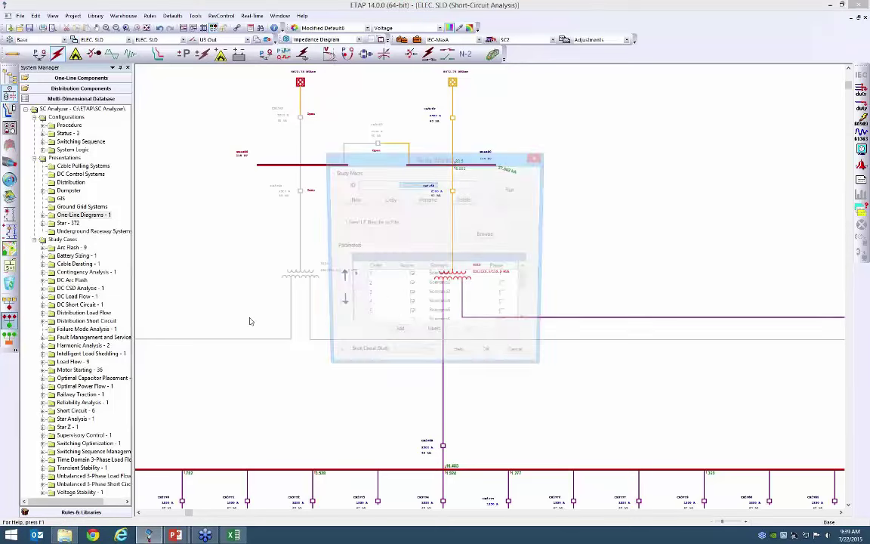
{"action": "left_click_drag", "start_coordinate": [546, 372], "coordinate": [596, 461]}
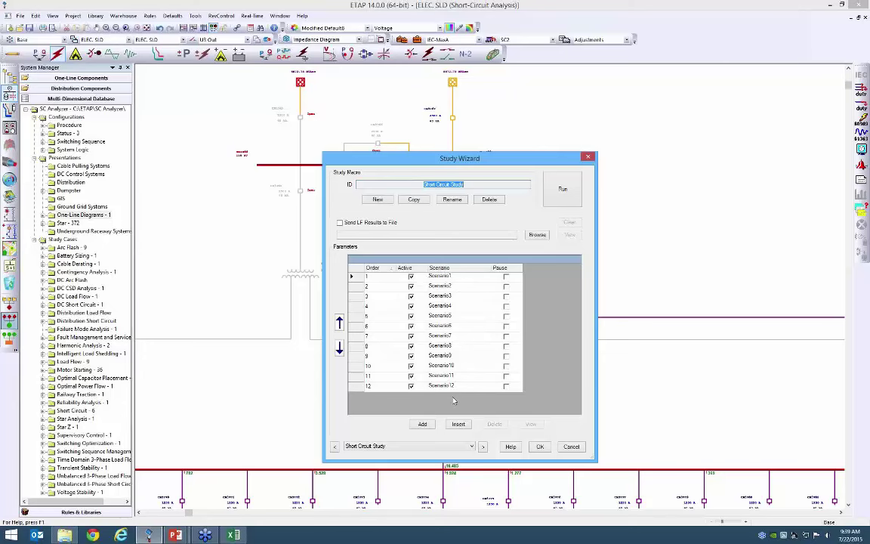
{"action": "left_click", "coordinate": [571, 446]}
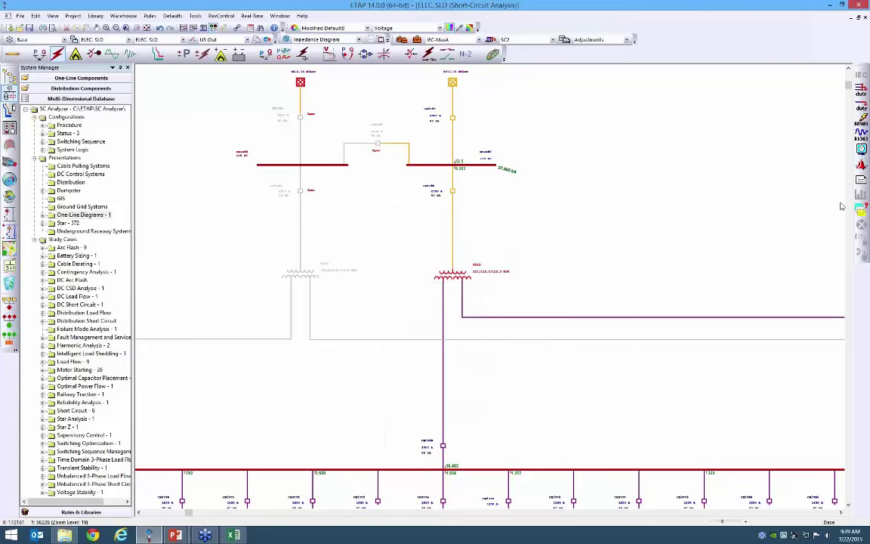
Step: Switch the study case to ANSI-Max and float the IEC and ANSI Short Circuit toolbars over the diagram
{"action": "left_click_drag", "start_coordinate": [861, 73], "coordinate": [570, 144]}
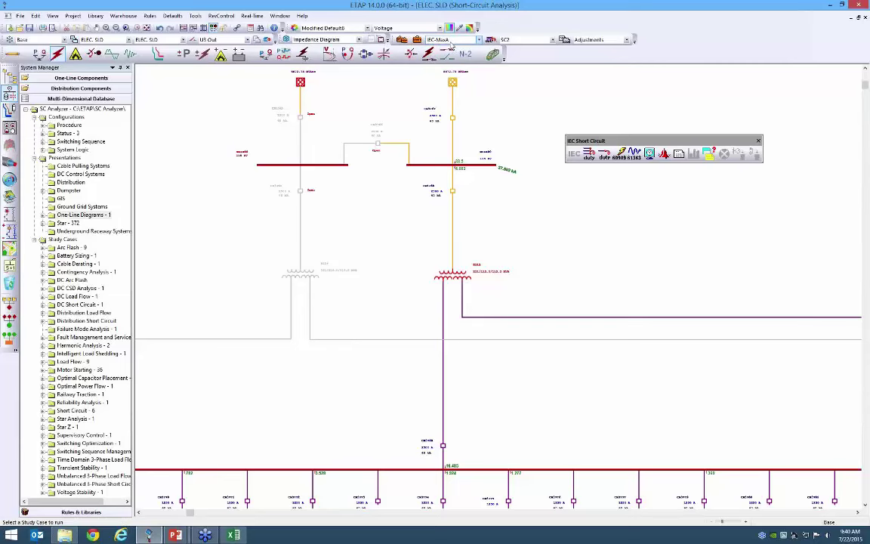
{"action": "left_click", "coordinate": [450, 39]}
{"action": "left_click", "coordinate": [450, 49]}
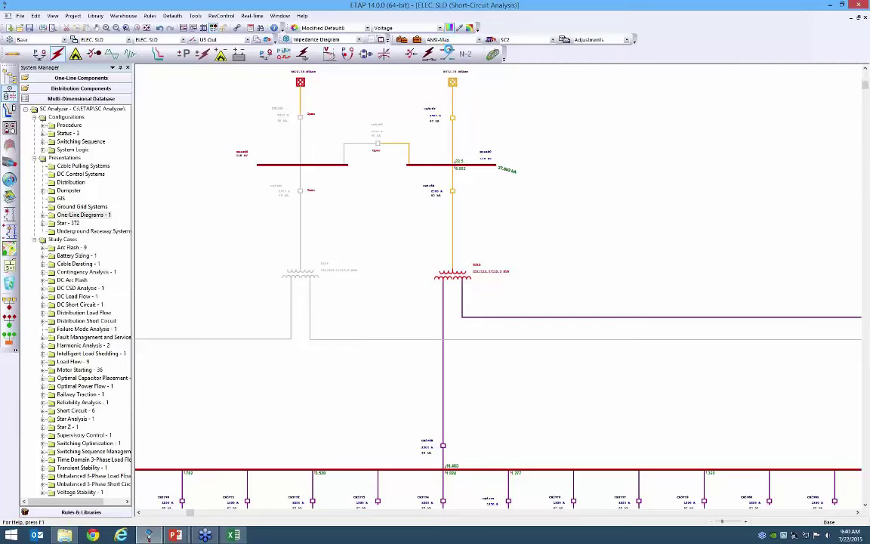
{"action": "left_click_drag", "start_coordinate": [862, 66], "coordinate": [528, 165]}
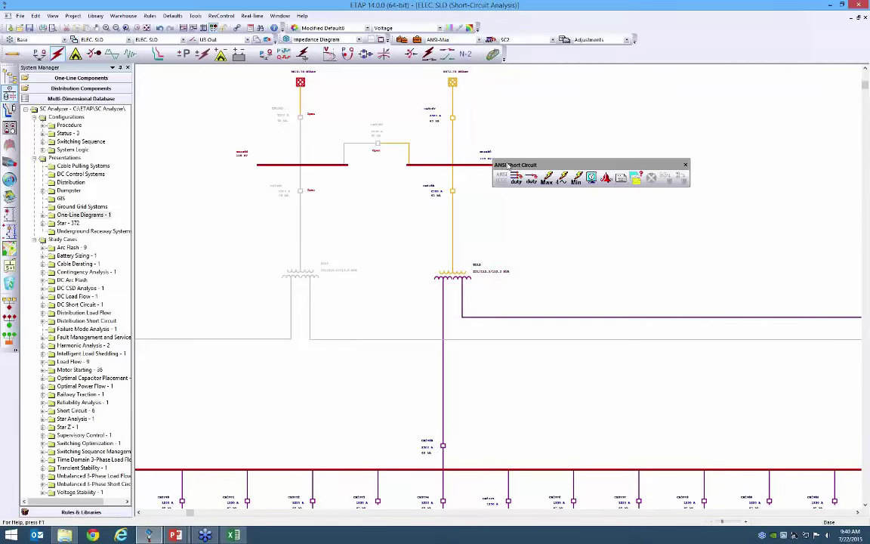
Step: Open the Short Circuit Duty Analyzer and compare the reports and bus duty results listed under the ANSI and IEC standards
{"action": "left_click", "coordinate": [637, 179]}
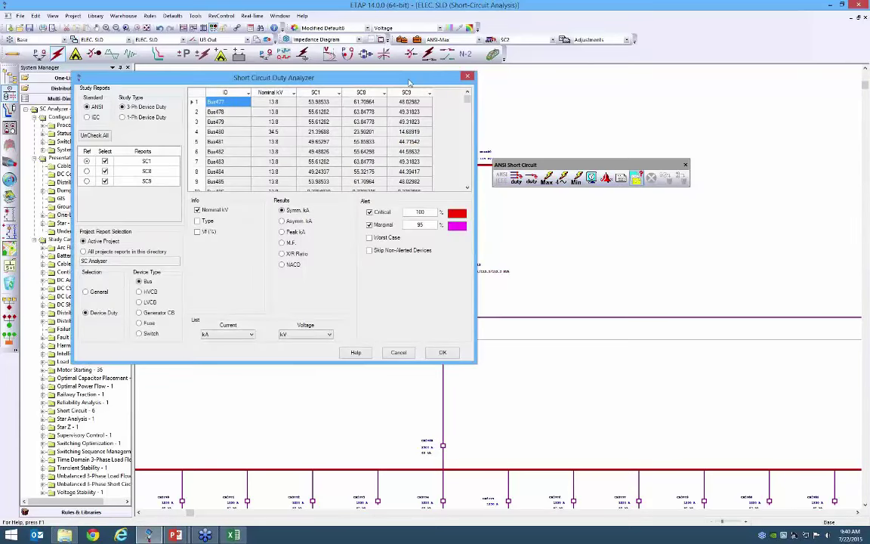
{"action": "left_click_drag", "start_coordinate": [370, 76], "coordinate": [521, 115]}
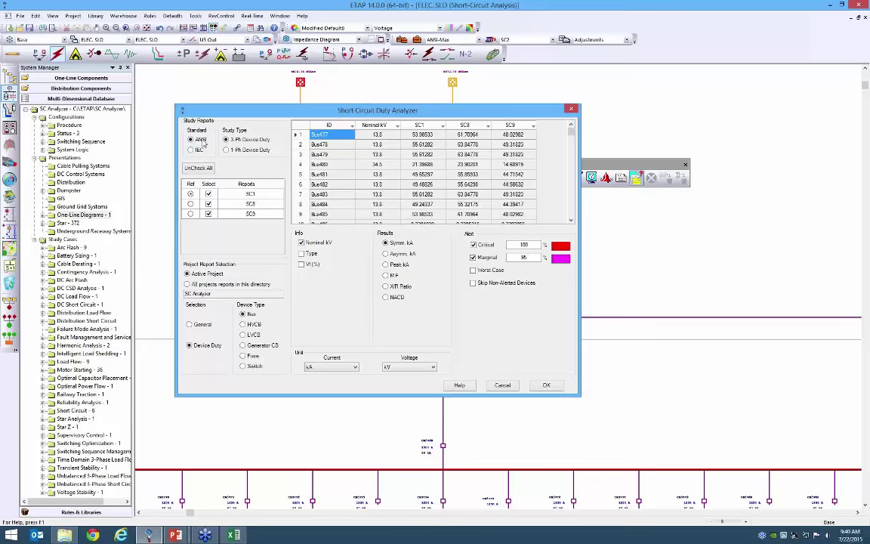
{"action": "left_click", "coordinate": [201, 151]}
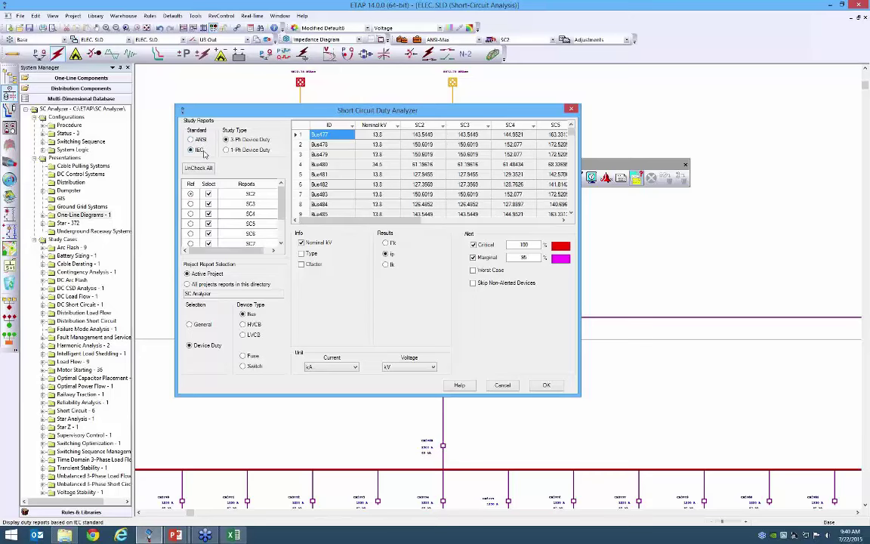
{"action": "left_click", "coordinate": [200, 141]}
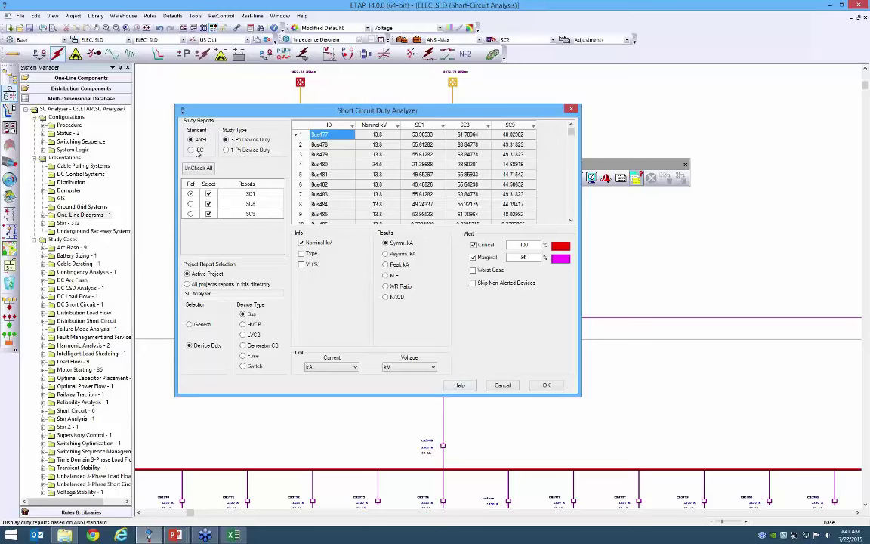
{"action": "left_click", "coordinate": [198, 150]}
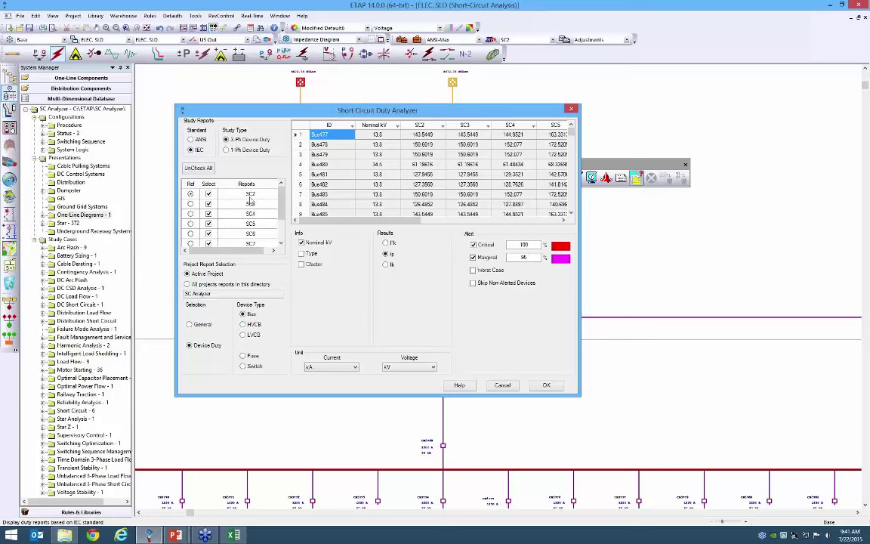
{"action": "left_click", "coordinate": [202, 141]}
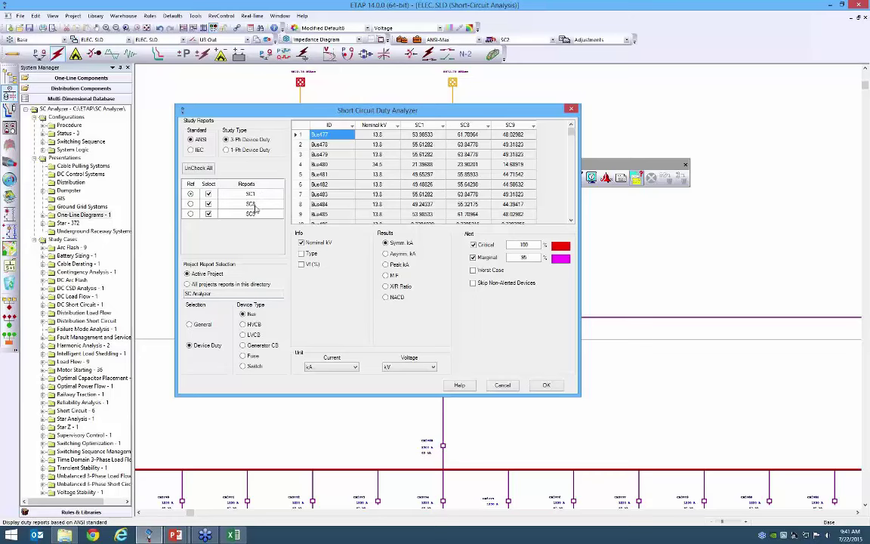
{"action": "left_click", "coordinate": [197, 151]}
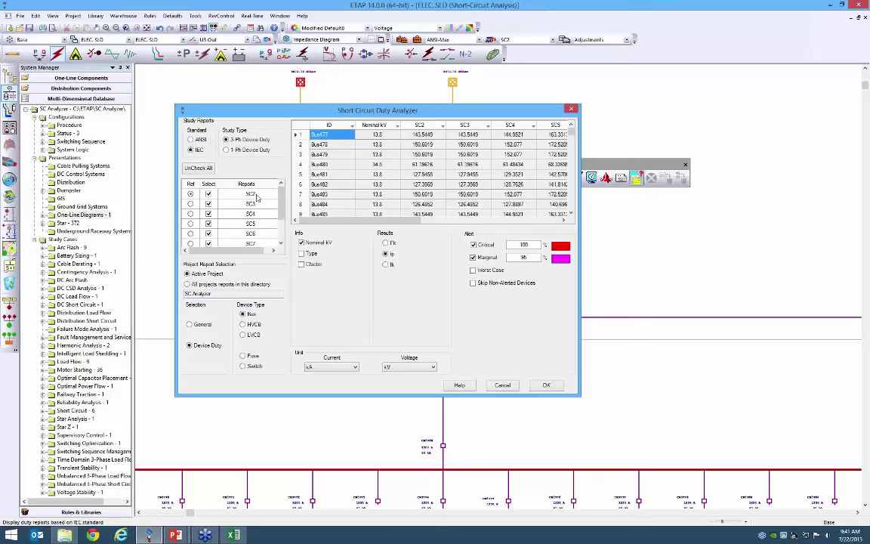
{"action": "scroll", "coordinate": [256, 236], "scroll_direction": "down", "scroll_amount": 4}
{"action": "scroll", "coordinate": [282, 214], "scroll_direction": "up", "scroll_amount": 3}
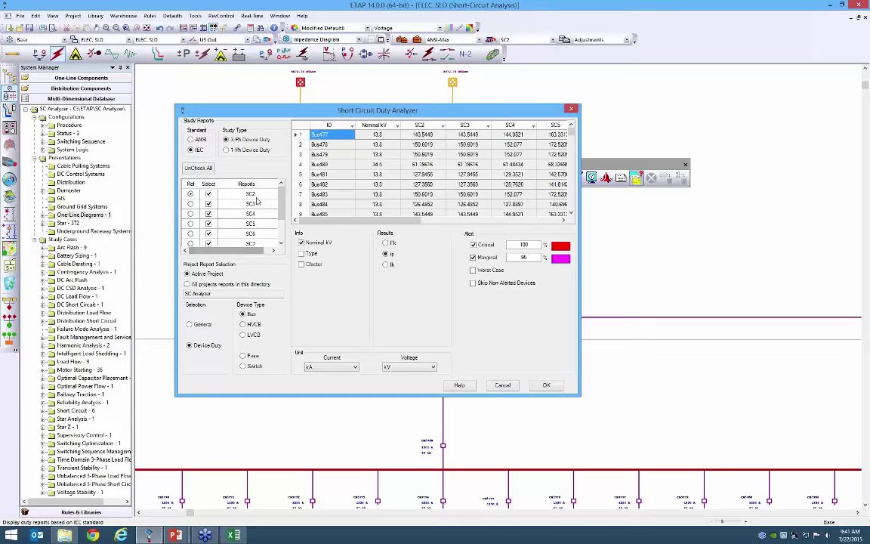
Step: Show the general study information for the ANSI reports SC1, SC8 and SC9, with columns wide enough to read fully
{"action": "left_click", "coordinate": [190, 140]}
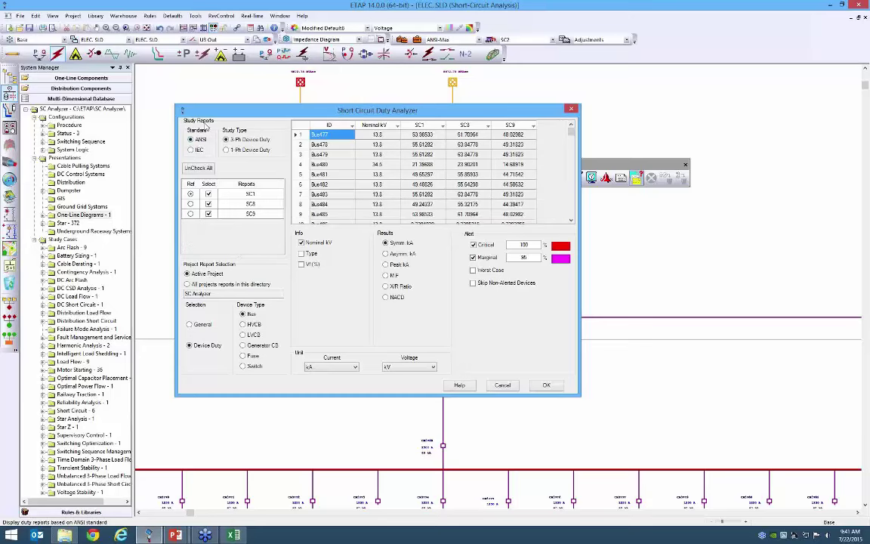
{"action": "left_click", "coordinate": [204, 326]}
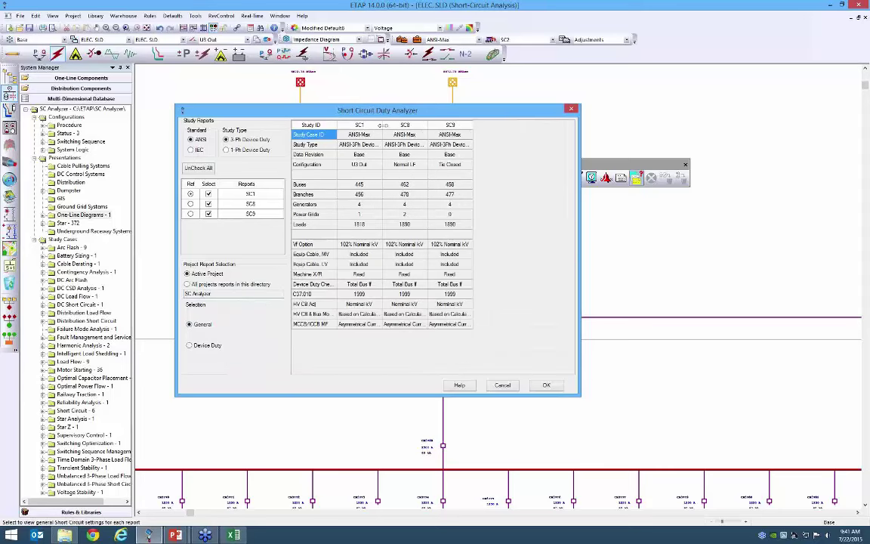
{"action": "left_click_drag", "start_coordinate": [382, 125], "coordinate": [533, 125]}
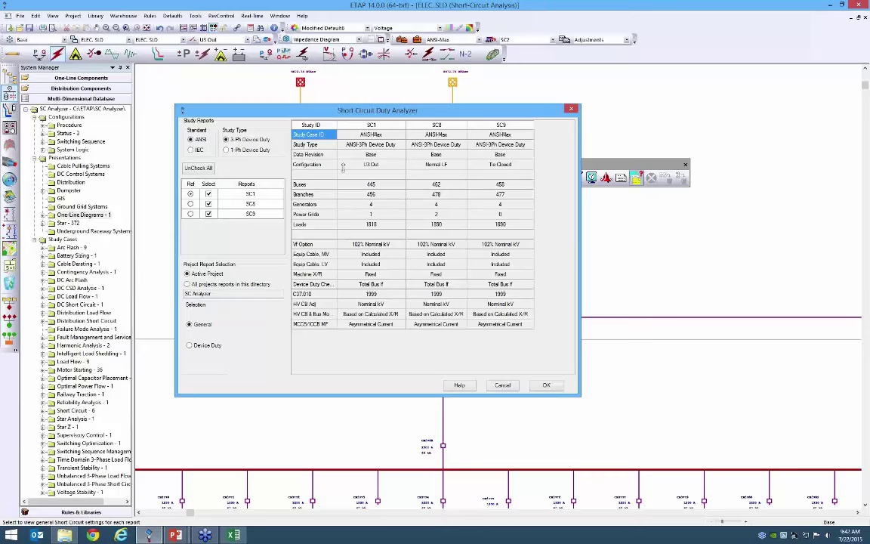
Step: Compare the configuration, network element counts and calculation settings of reports SC1, SC8 and SC9 in the general study information
{"action": "left_click", "coordinate": [312, 164]}
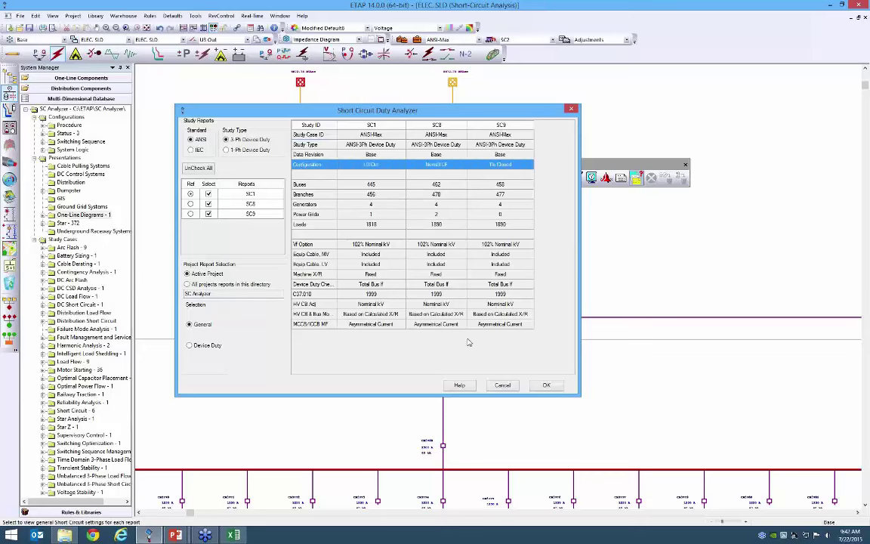
{"action": "left_click", "coordinate": [320, 185]}
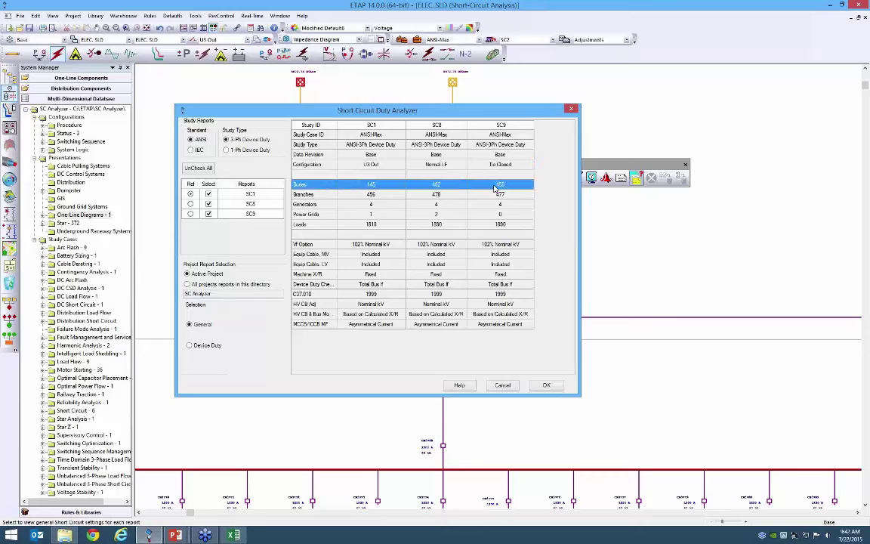
{"action": "left_click_drag", "start_coordinate": [495, 187], "coordinate": [500, 225]}
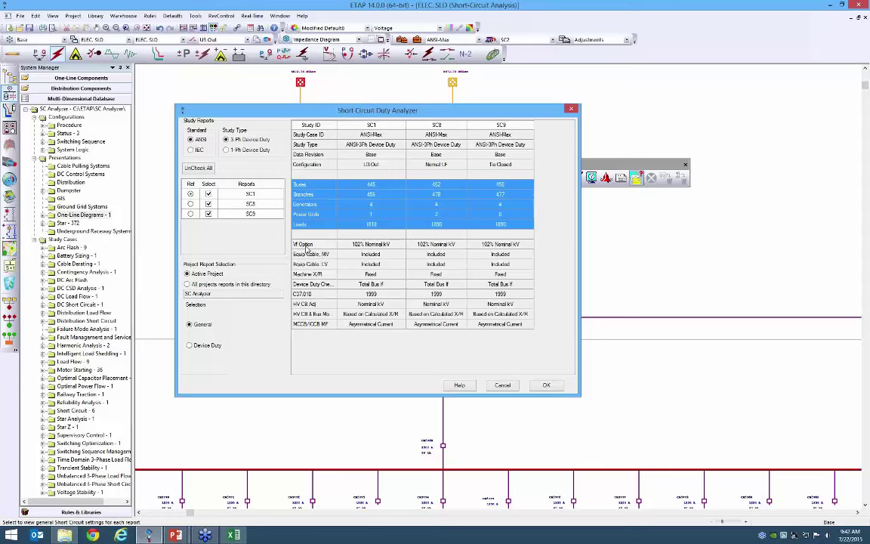
{"action": "left_click_drag", "start_coordinate": [306, 246], "coordinate": [495, 340]}
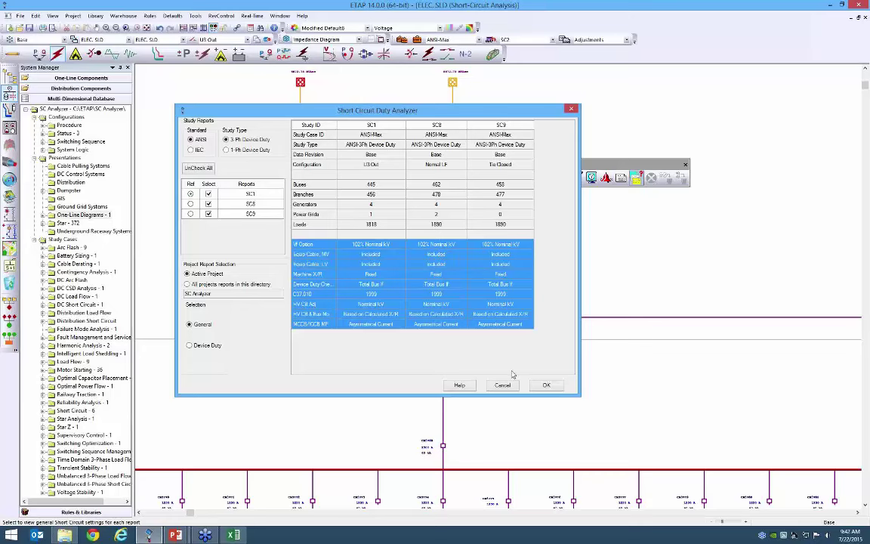
{"action": "left_click_drag", "start_coordinate": [305, 166], "coordinate": [483, 168]}
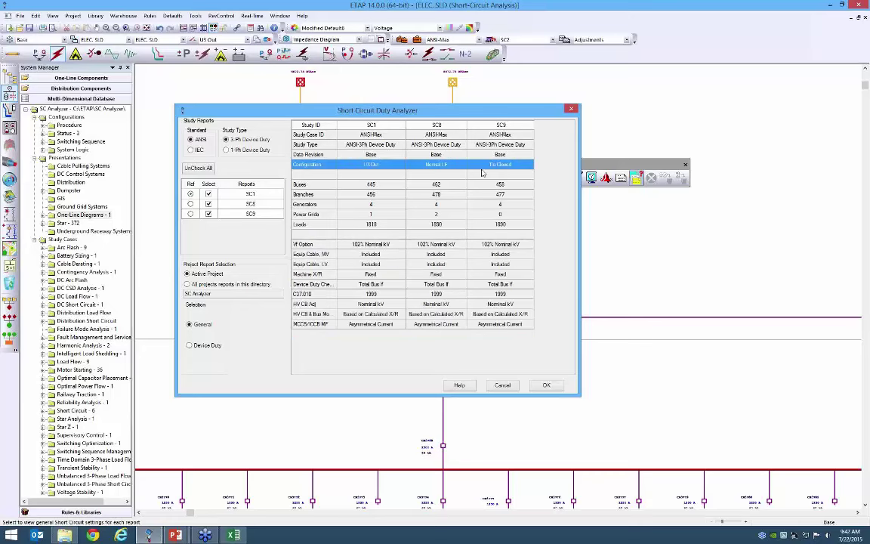
Step: Show the device duty results in a taller analyzer window, checking the Generator CB results before returning to the Bus results
{"action": "left_click", "coordinate": [204, 349]}
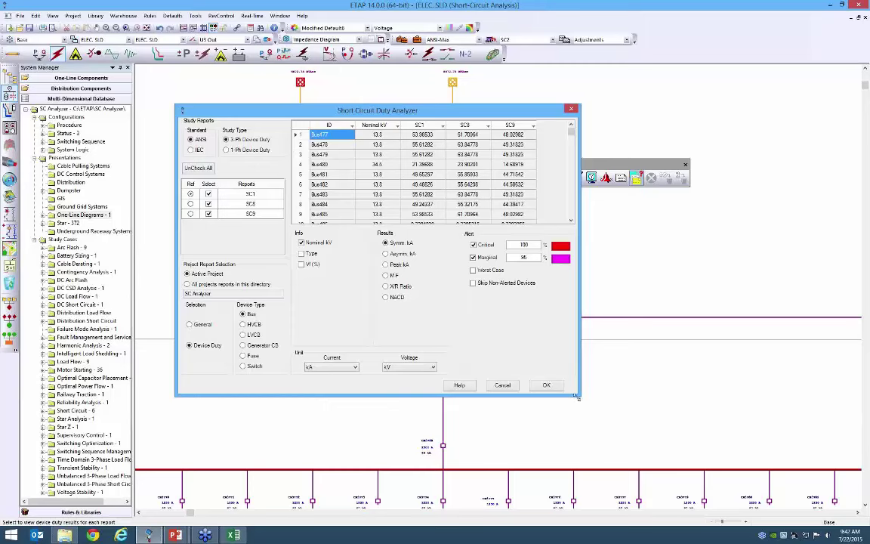
{"action": "left_click_drag", "start_coordinate": [563, 401], "coordinate": [571, 480]}
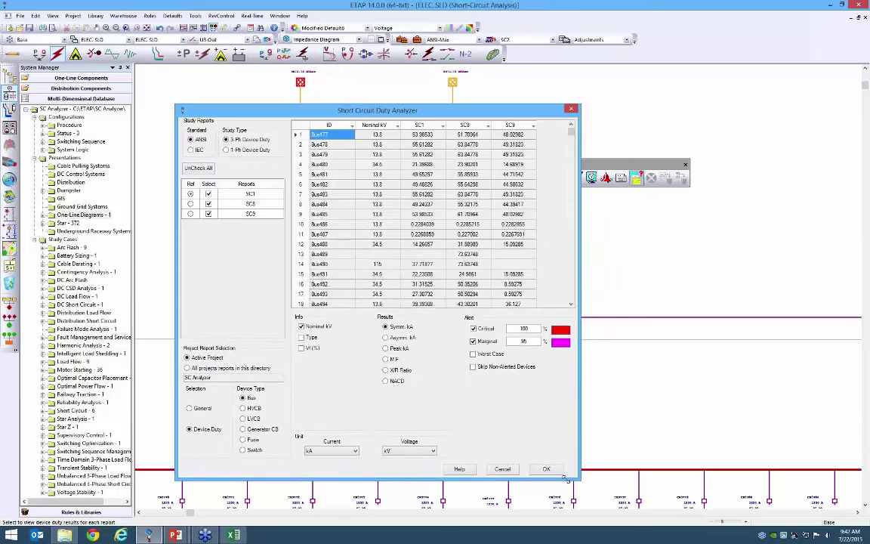
{"action": "left_click_drag", "start_coordinate": [450, 110], "coordinate": [472, 82]}
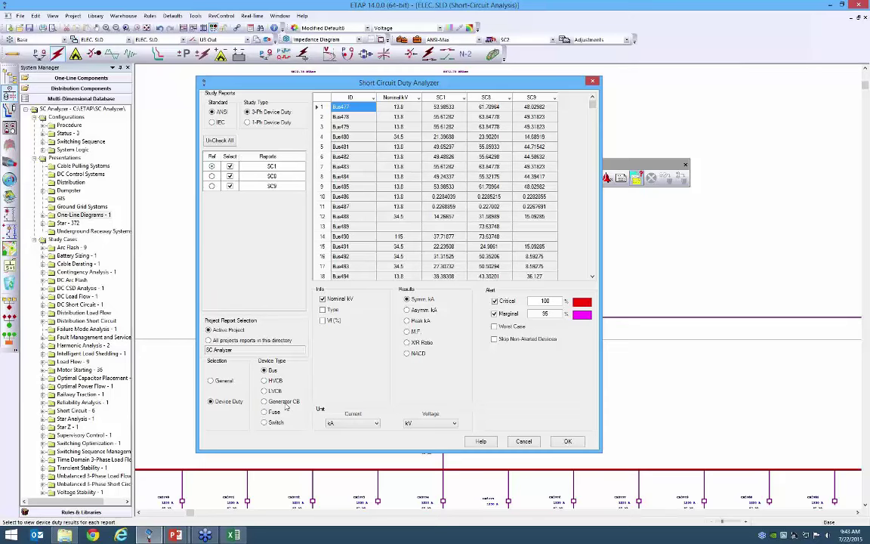
{"action": "left_click", "coordinate": [286, 404]}
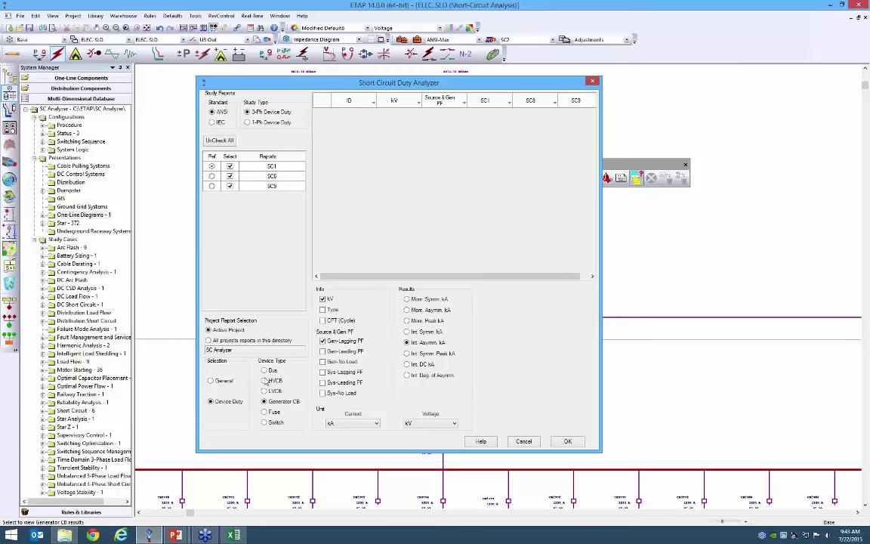
{"action": "left_click", "coordinate": [263, 370]}
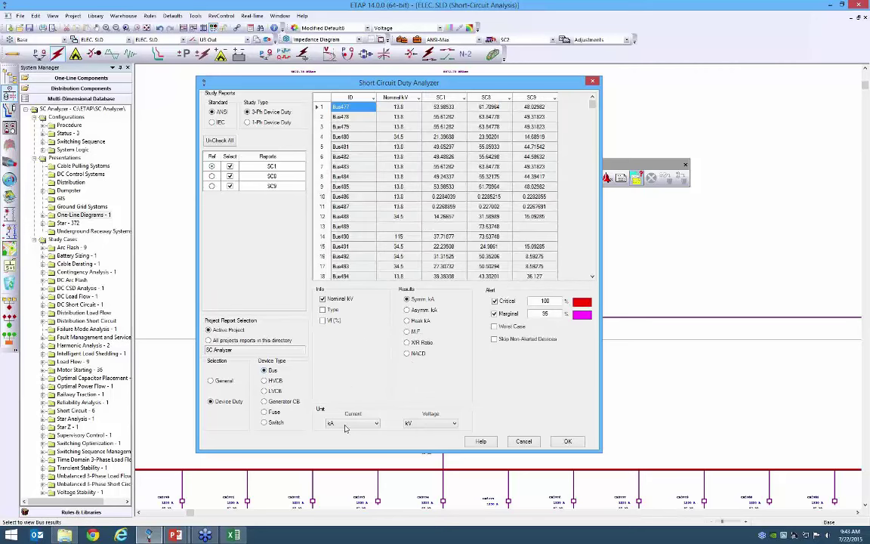
Step: Add the Type and Vf (%) columns to the bus duty results, review the flagged buses, and close the analyzer without accepting
{"action": "left_click", "coordinate": [345, 424]}
{"action": "left_click", "coordinate": [322, 320]}
{"action": "left_click", "coordinate": [322, 310]}
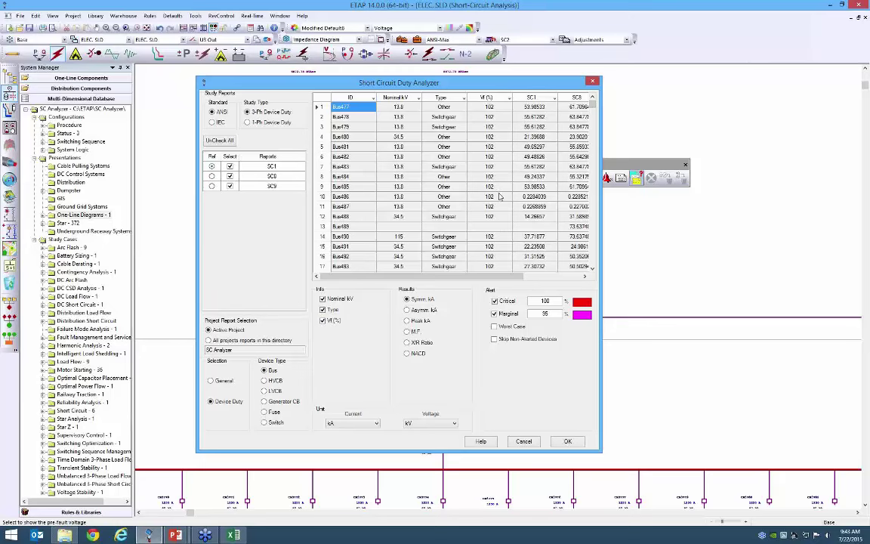
{"action": "left_click", "coordinate": [593, 112]}
{"action": "left_click_drag", "start_coordinate": [593, 112], "coordinate": [593, 131]}
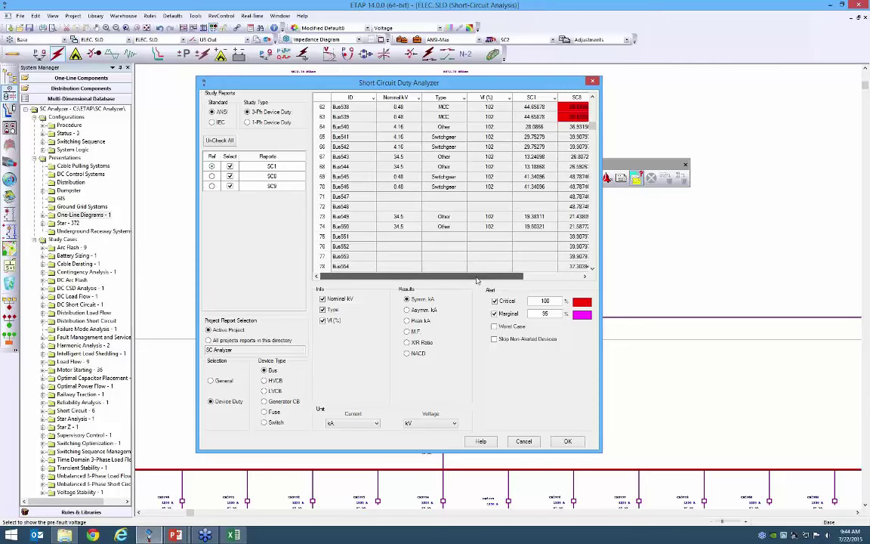
{"action": "left_click", "coordinate": [524, 441]}
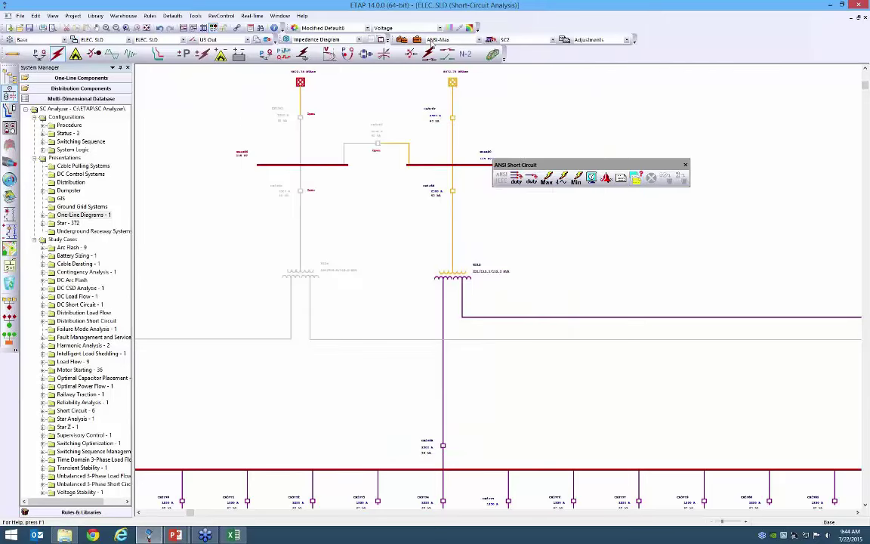
Step: Switch the study case to ANSI-Opera and review its prefault voltage and other standard settings, leaving them unchanged
{"action": "left_click", "coordinate": [451, 39]}
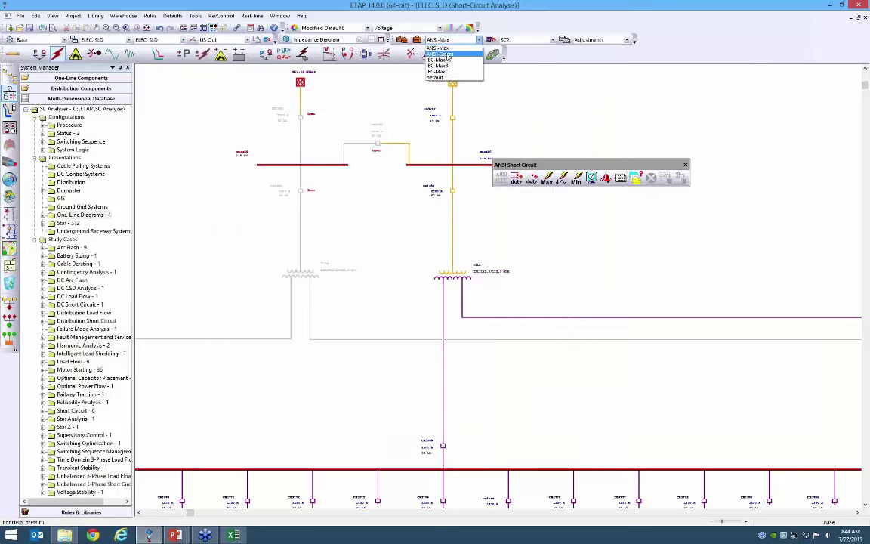
{"action": "left_click", "coordinate": [449, 55]}
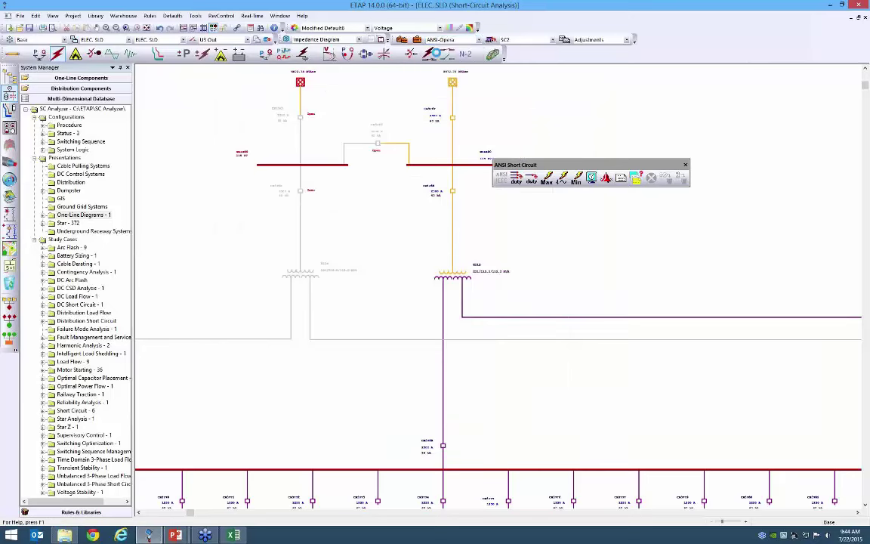
{"action": "left_click", "coordinate": [416, 39]}
{"action": "left_click", "coordinate": [345, 163]}
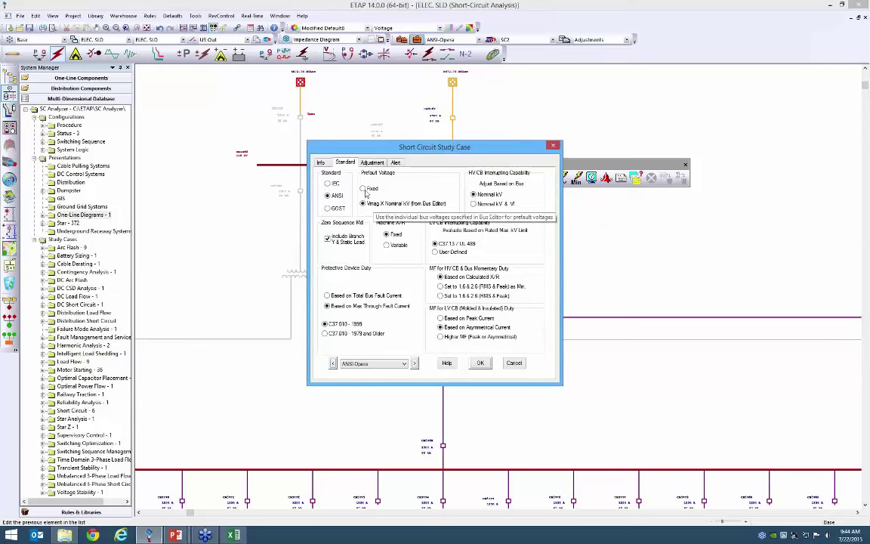
{"action": "left_click", "coordinate": [513, 362]}
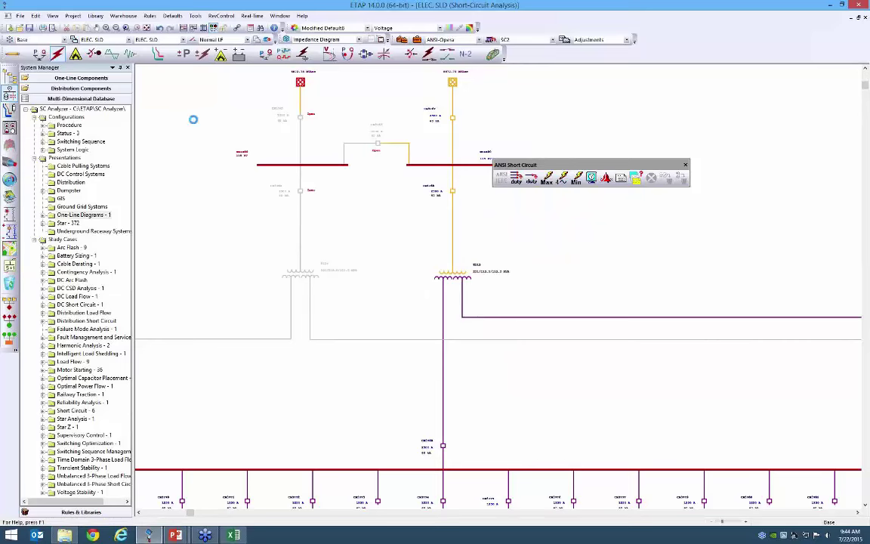
Step: Run the ANSI 3-phase device duty calculation for the Normal LF configuration, saving it to a new output report named SC13
{"action": "left_click", "coordinate": [38, 54]}
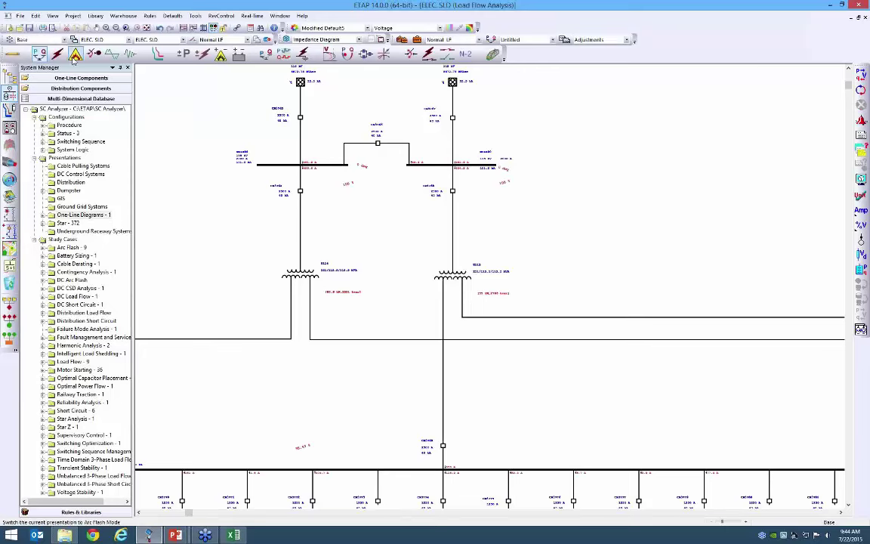
{"action": "left_click", "coordinate": [58, 54]}
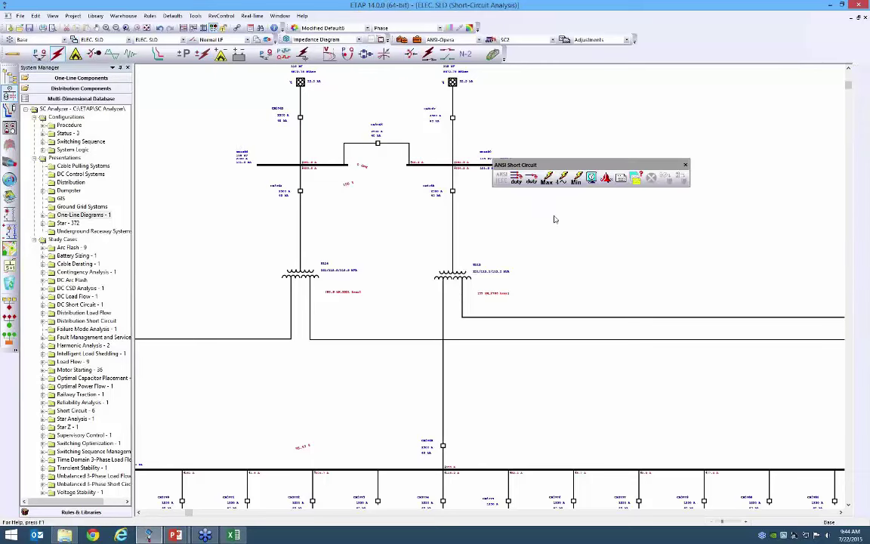
{"action": "left_click", "coordinate": [517, 40]}
{"action": "left_click", "coordinate": [514, 119]}
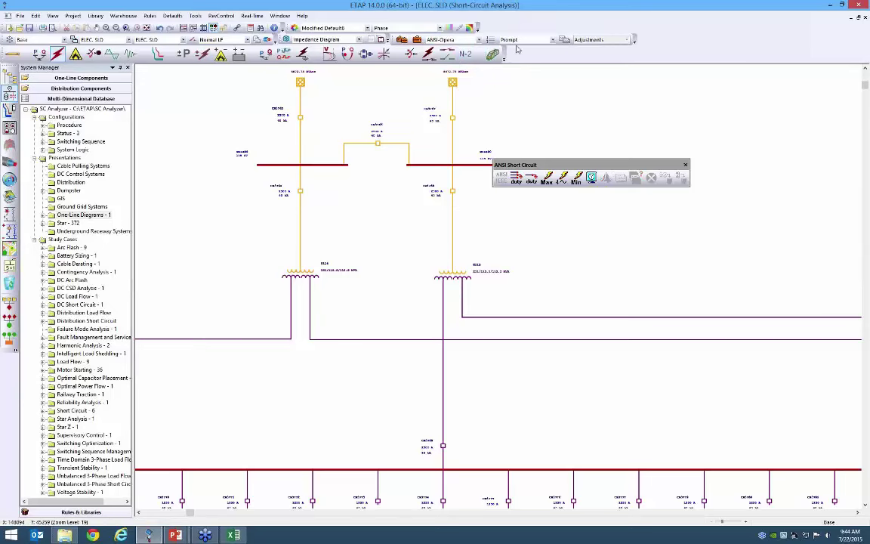
{"action": "left_click", "coordinate": [515, 181]}
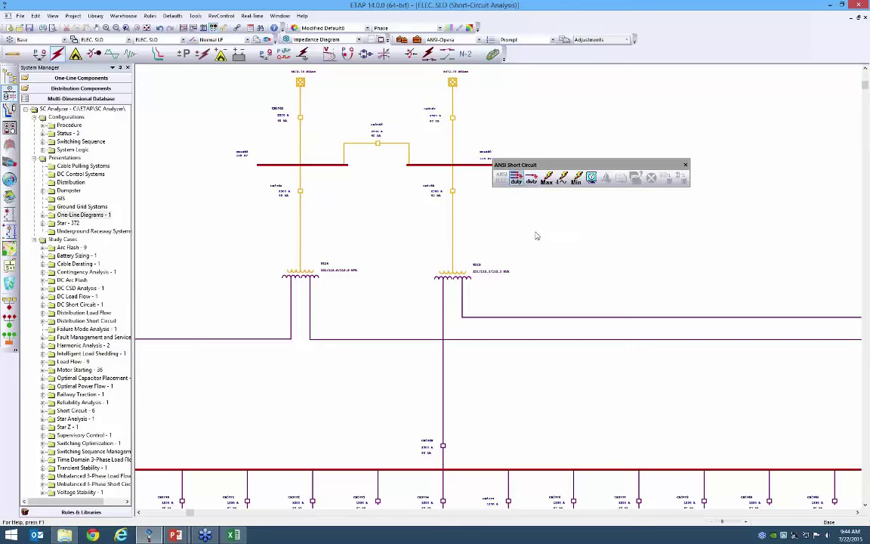
{"action": "type", "text": "SC13"}
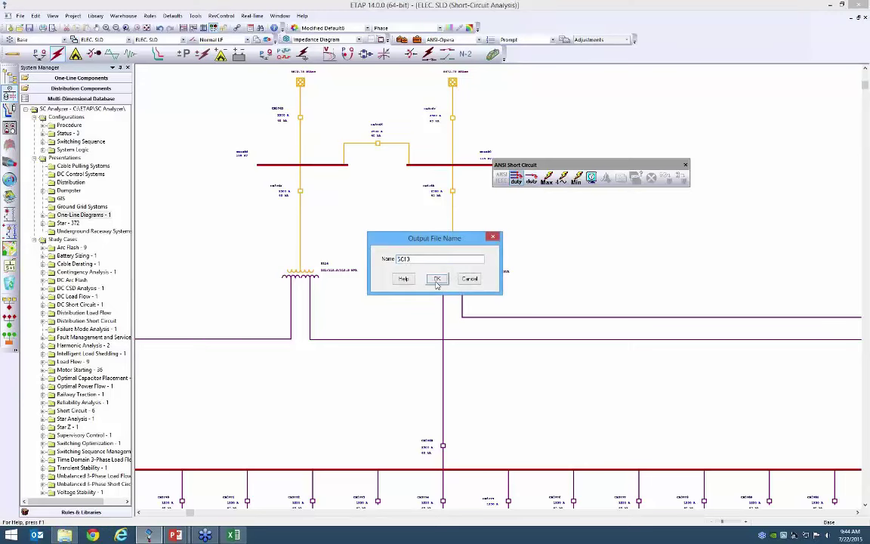
{"action": "left_click", "coordinate": [437, 280]}
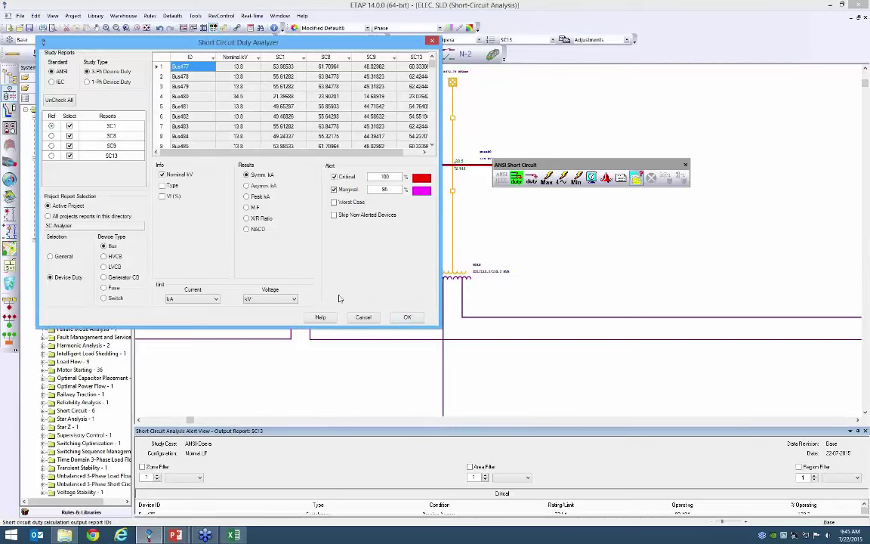
Step: Enlarge the duty analyzer, make SC13 the reference report, and add the Vf (%) and Type columns to the bus results
{"action": "left_click_drag", "start_coordinate": [437, 327], "coordinate": [732, 462]}
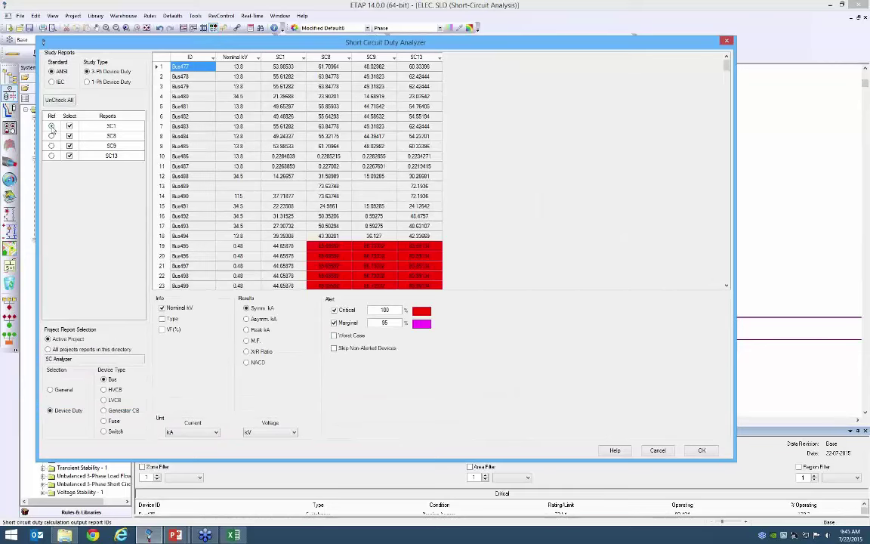
{"action": "left_click", "coordinate": [52, 156]}
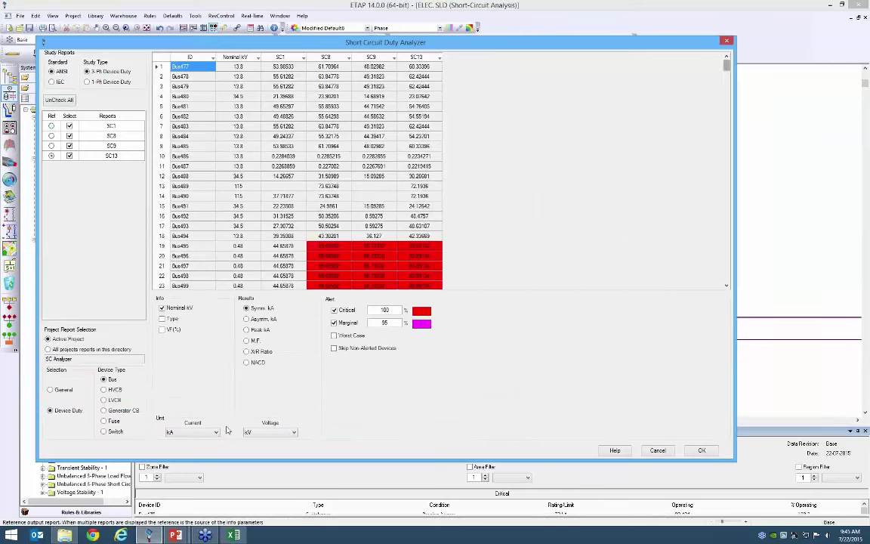
{"action": "left_click", "coordinate": [161, 329]}
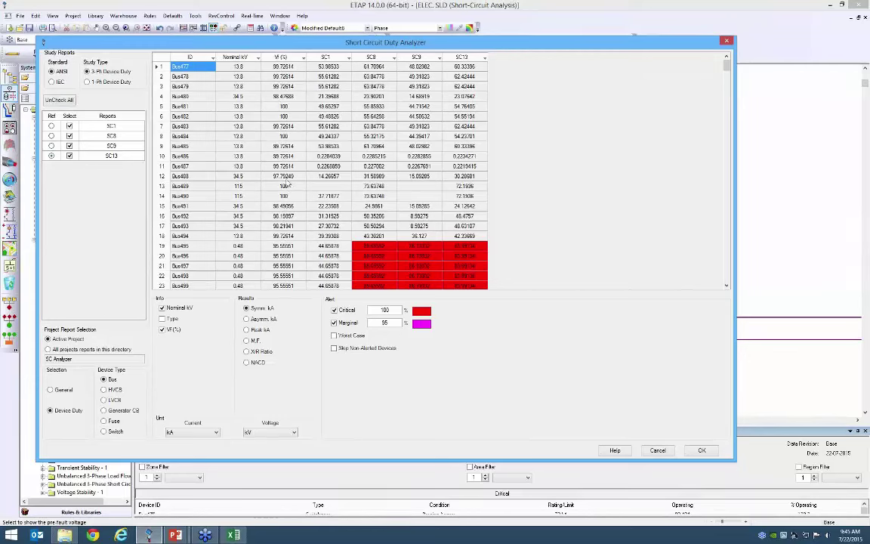
{"action": "mouse_move", "coordinate": [726, 67]}
{"action": "left_mouse_down"}
{"action": "mouse_move", "coordinate": [734, 224]}
{"action": "mouse_move", "coordinate": [728, 66]}
{"action": "left_mouse_up"}
{"action": "left_click", "coordinate": [162, 319]}
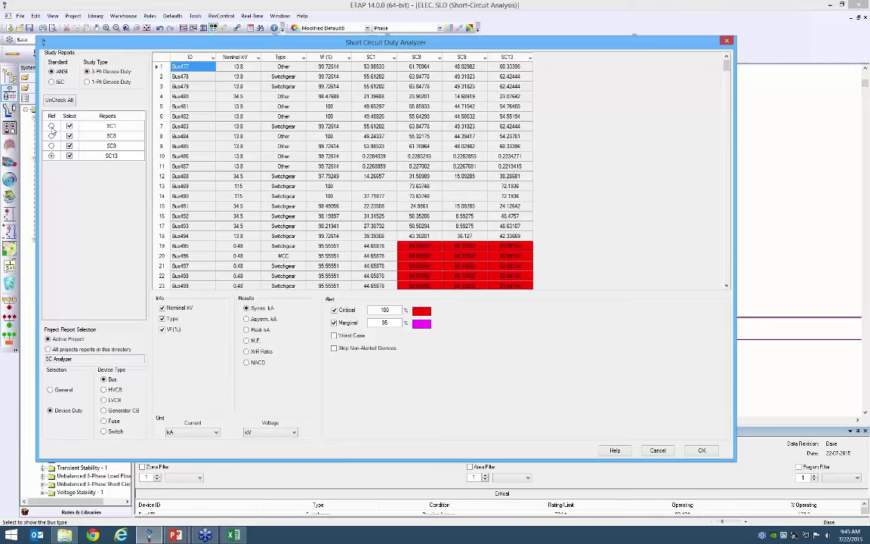
Step: Compare the prefault voltages with SC1, SC8 and SC9 as the reference report, and make SC13 the reference again
{"action": "left_click", "coordinate": [52, 127]}
{"action": "left_click", "coordinate": [51, 136]}
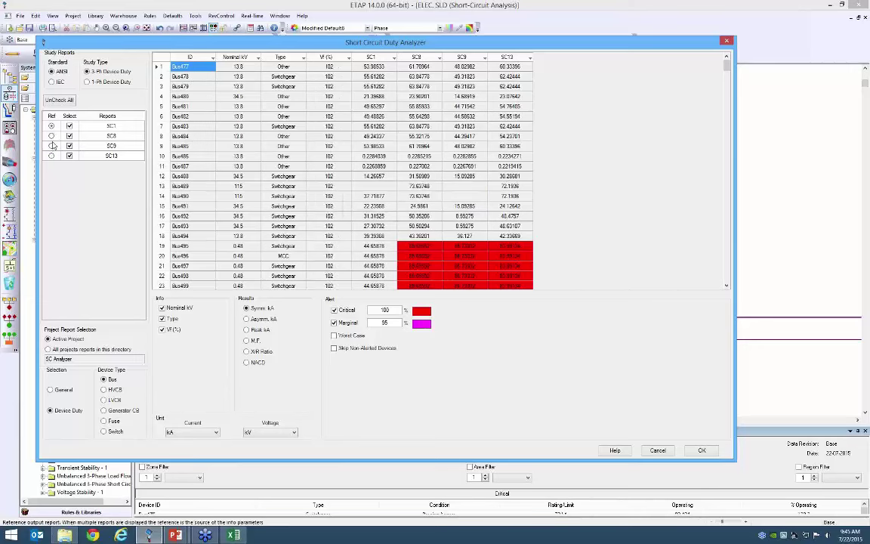
{"action": "left_click", "coordinate": [51, 147]}
{"action": "left_click_drag", "start_coordinate": [469, 42], "coordinate": [534, 43]}
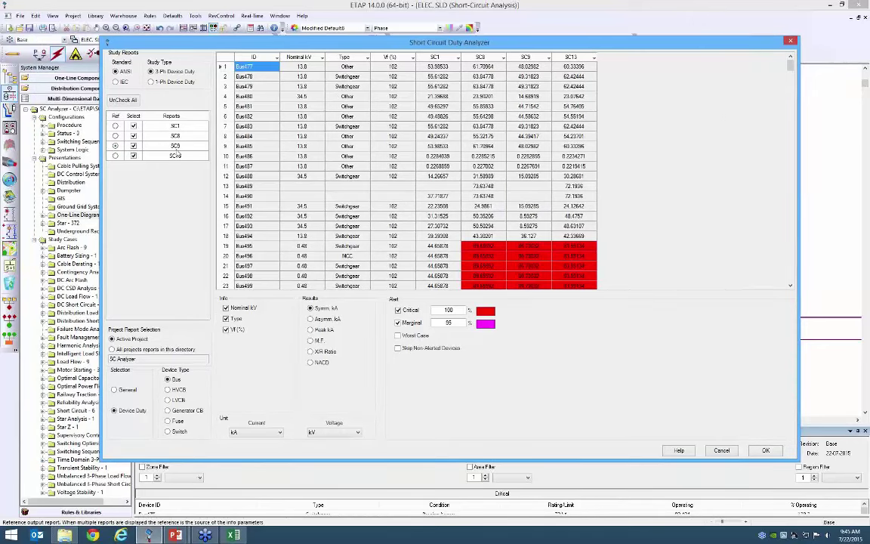
{"action": "left_click", "coordinate": [114, 155]}
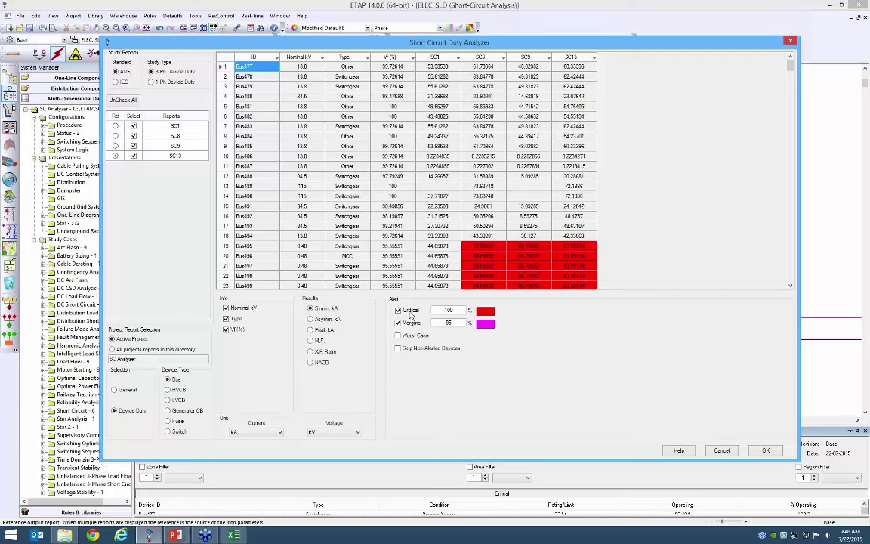
Step: Review the critical and marginal bus alerts, and list only alerted devices in a taller analyzer window
{"action": "left_click_drag", "start_coordinate": [454, 311], "coordinate": [437, 310]}
{"action": "left_click_drag", "start_coordinate": [790, 68], "coordinate": [790, 85]}
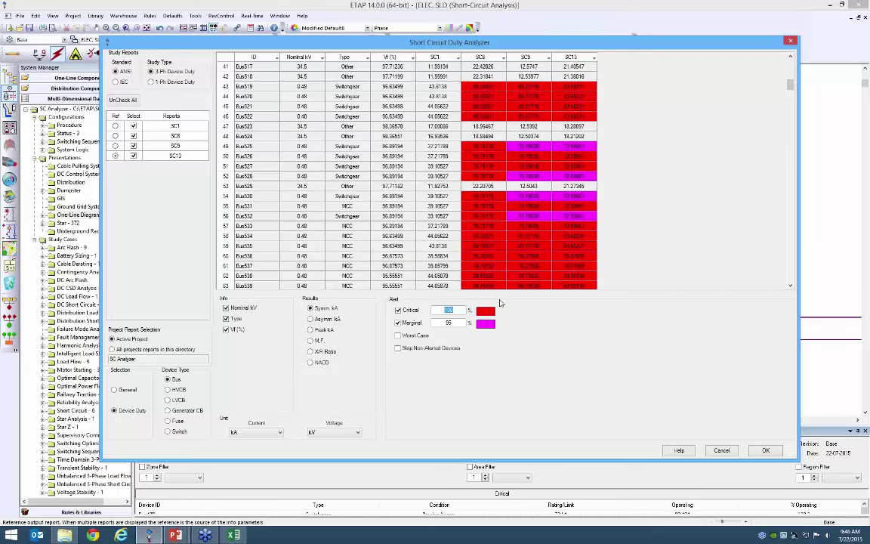
{"action": "left_click", "coordinate": [451, 323]}
{"action": "double_click", "coordinate": [452, 323]}
{"action": "left_click", "coordinate": [397, 348]}
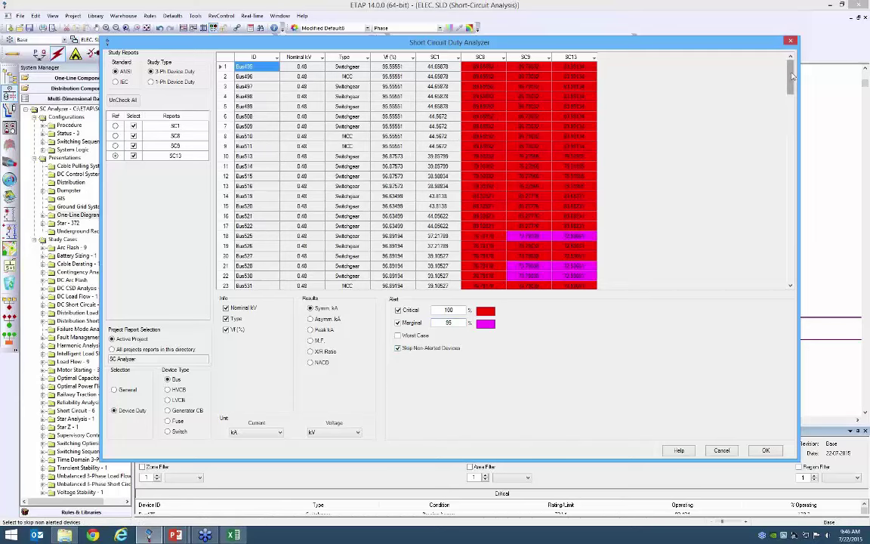
{"action": "mouse_move", "coordinate": [797, 73]}
{"action": "left_mouse_down"}
{"action": "mouse_move", "coordinate": [801, 261]}
{"action": "mouse_move", "coordinate": [791, 71]}
{"action": "left_mouse_up"}
{"action": "left_click_drag", "start_coordinate": [612, 458], "coordinate": [621, 499]}
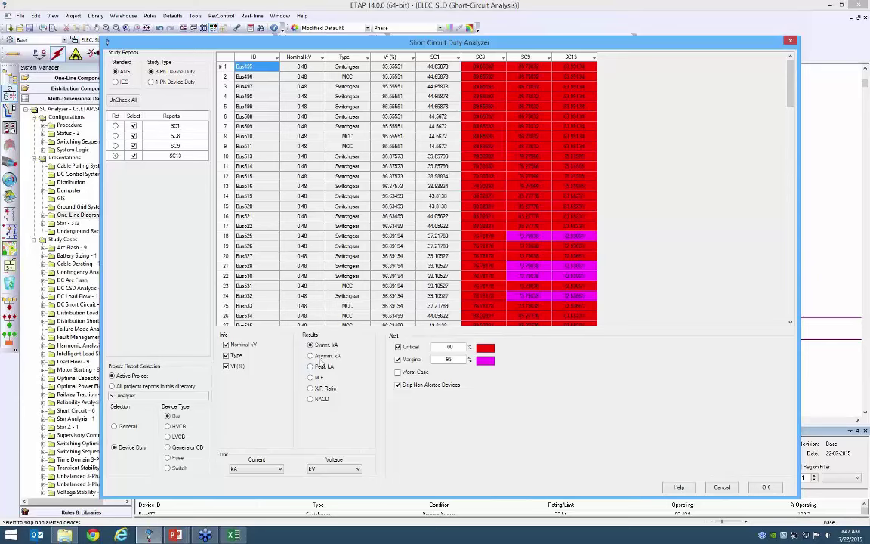
Step: Compare the alerted buses' Asymm. kA, Peak kA, M.F., X/R Ratio and NACD results across the ANSI reports
{"action": "left_click", "coordinate": [310, 354]}
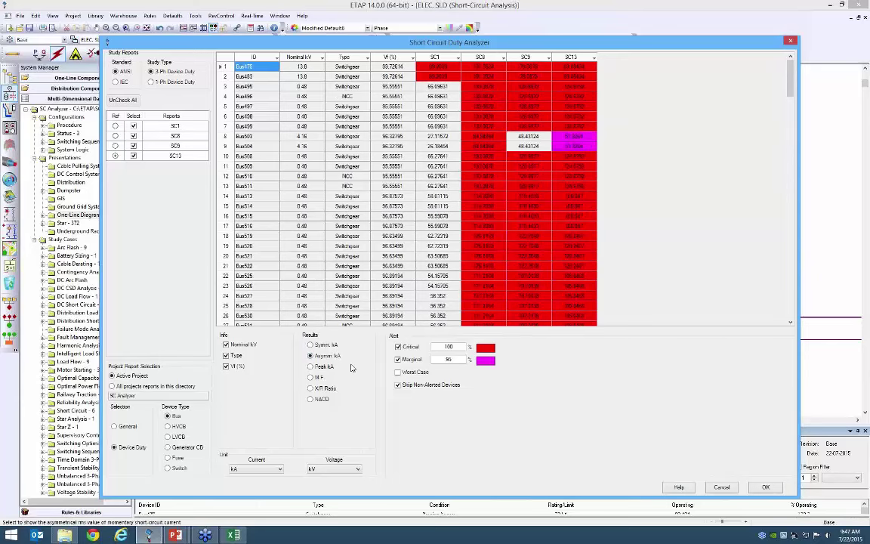
{"action": "left_click", "coordinate": [310, 366]}
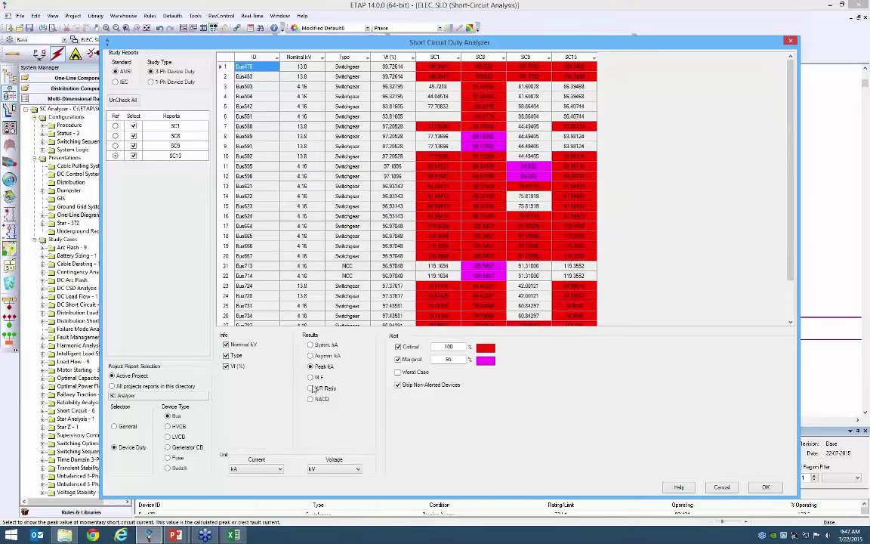
{"action": "left_click", "coordinate": [310, 377]}
{"action": "left_click", "coordinate": [325, 388]}
{"action": "left_click", "coordinate": [322, 400]}
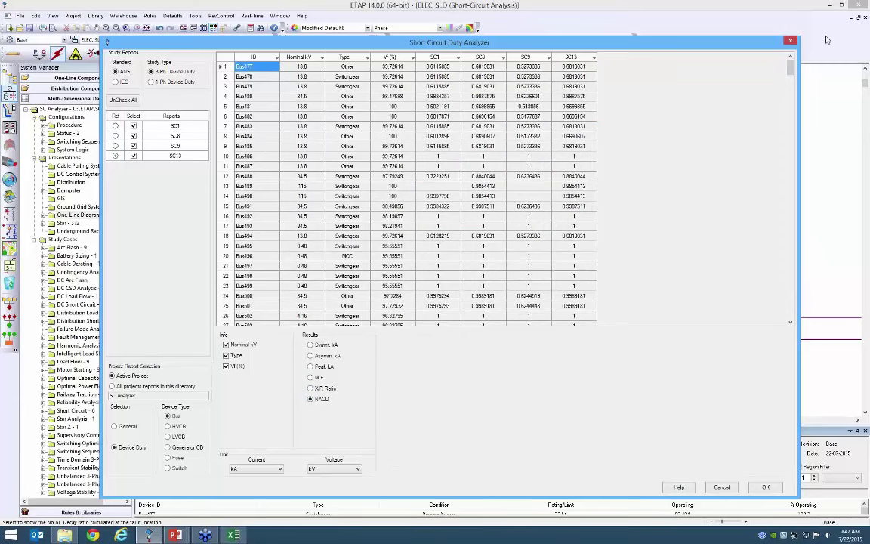
{"action": "left_click_drag", "start_coordinate": [790, 68], "coordinate": [808, 58]}
Step: Show the HVCB duty results with the Type, Rated Int. kA, CPT (Cycle) and Bus information columns added
{"action": "left_click", "coordinate": [178, 427]}
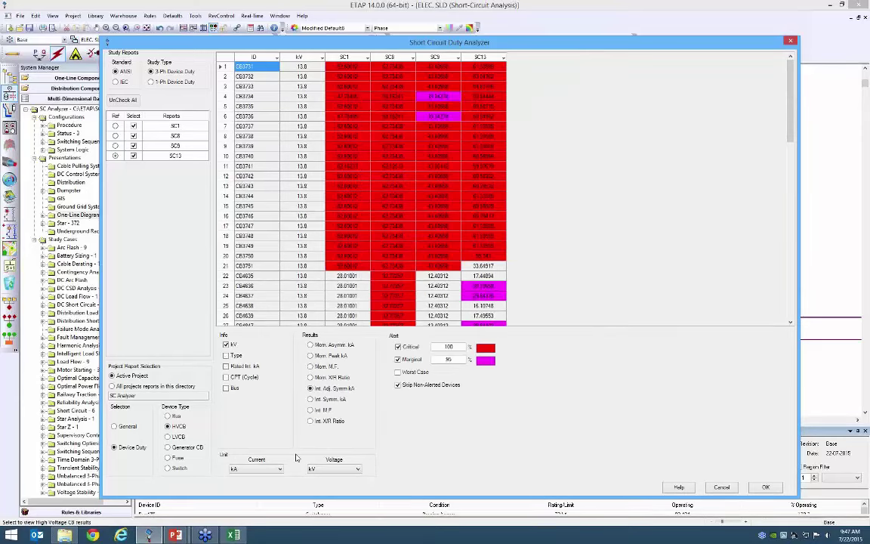
{"action": "left_click", "coordinate": [230, 355]}
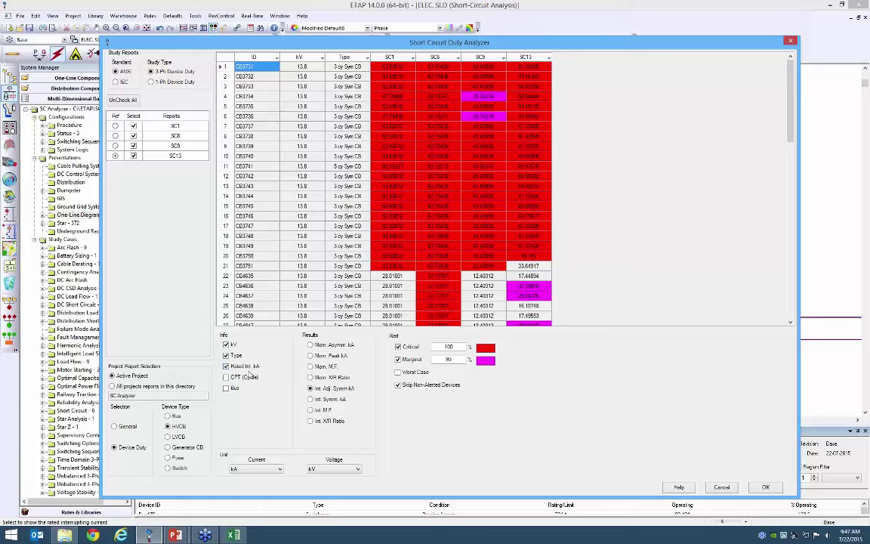
{"action": "left_click", "coordinate": [226, 366]}
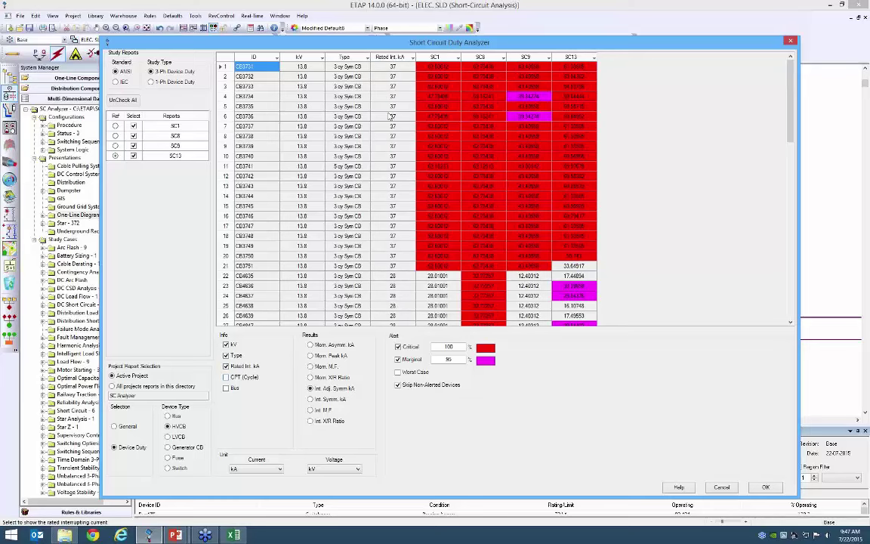
{"action": "left_click", "coordinate": [225, 376]}
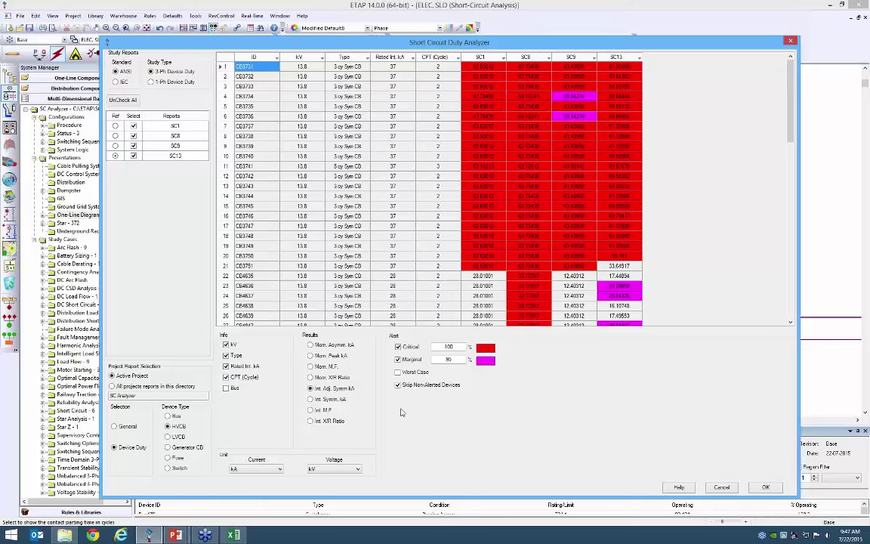
{"action": "left_click", "coordinate": [226, 388]}
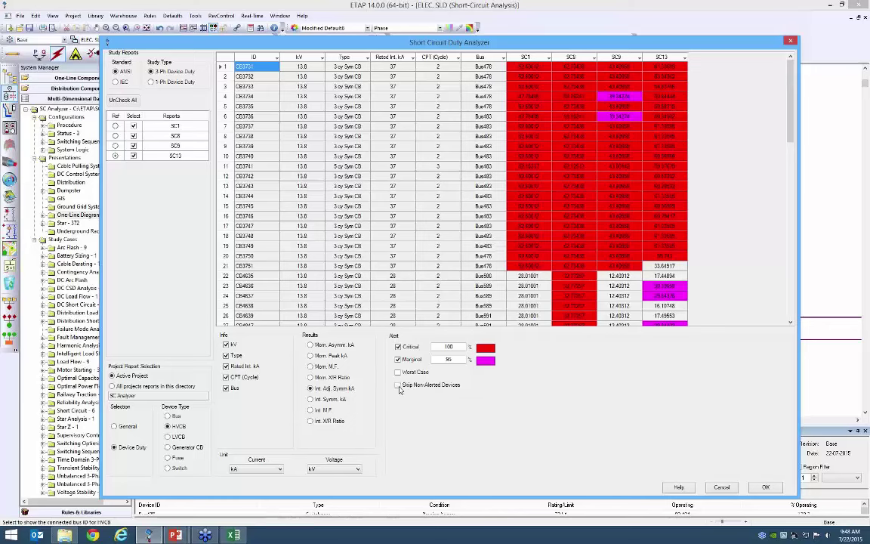
Step: Include non-alerted high-voltage breakers, review the worst-case Int. Adj. Symm kA results and their source reports, and return to the per-report comparison
{"action": "left_click", "coordinate": [397, 385]}
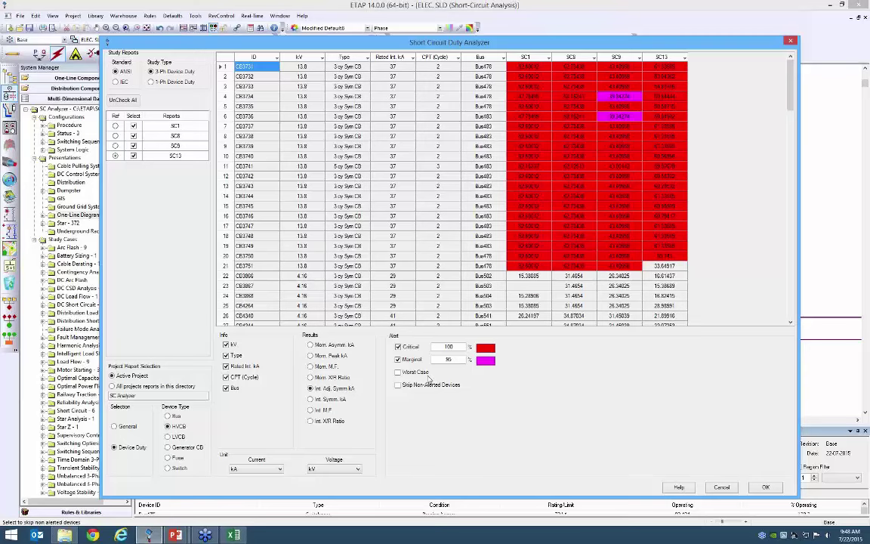
{"action": "left_click", "coordinate": [398, 373]}
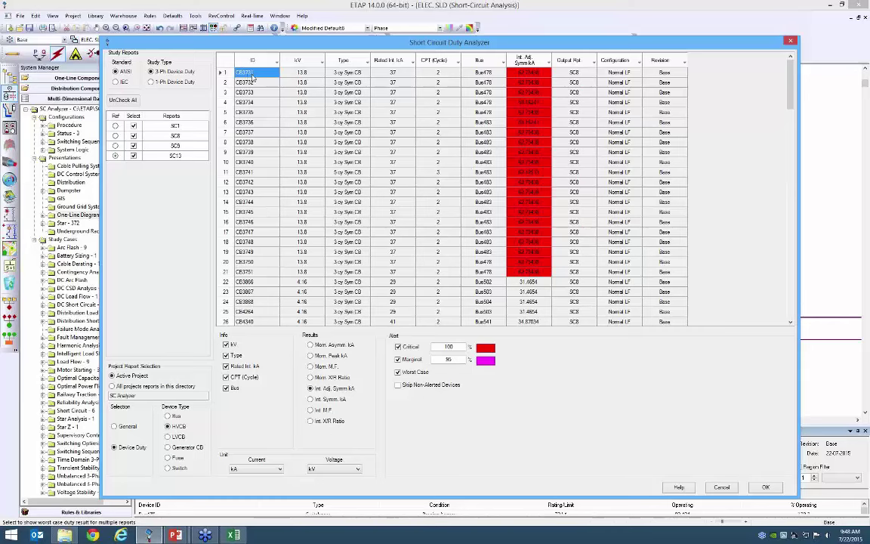
{"action": "left_click", "coordinate": [520, 73]}
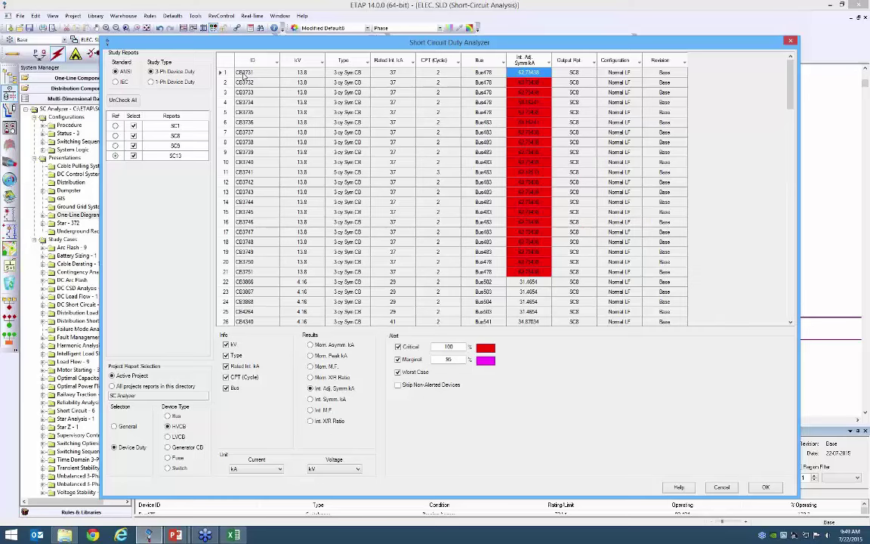
{"action": "left_click", "coordinate": [554, 74]}
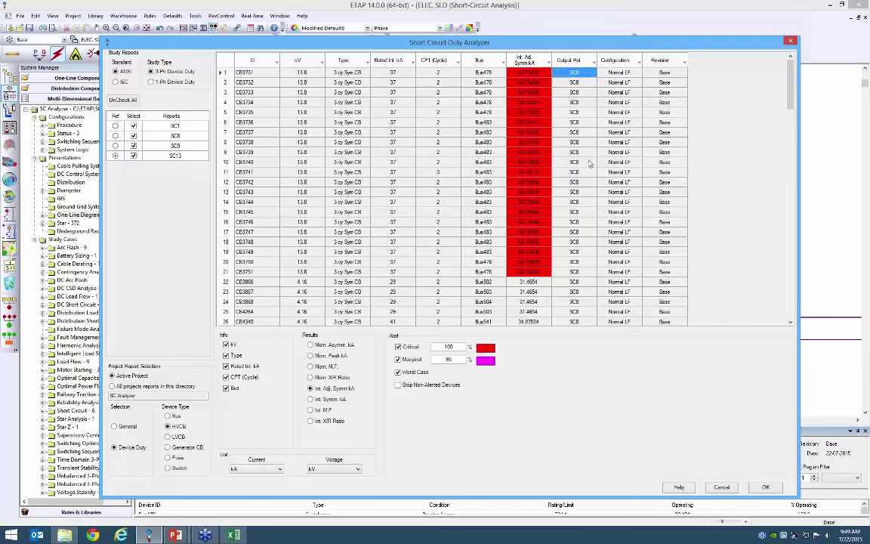
{"action": "left_click_drag", "start_coordinate": [791, 103], "coordinate": [793, 71]}
{"action": "left_click", "coordinate": [405, 374]}
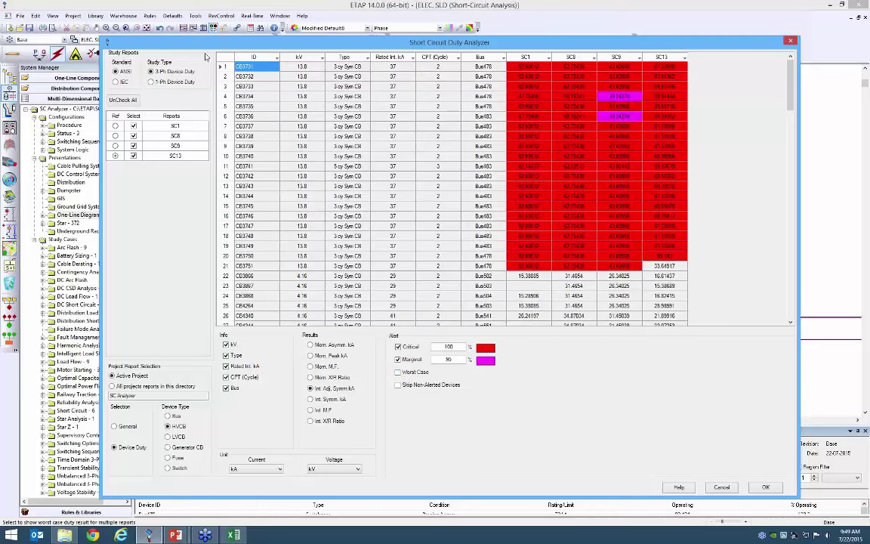
Step: Switch to the IEC reports and compare their general study types, configurations, X/R methods for peak kA, Cmax and c factor settings
{"action": "left_click", "coordinate": [117, 82]}
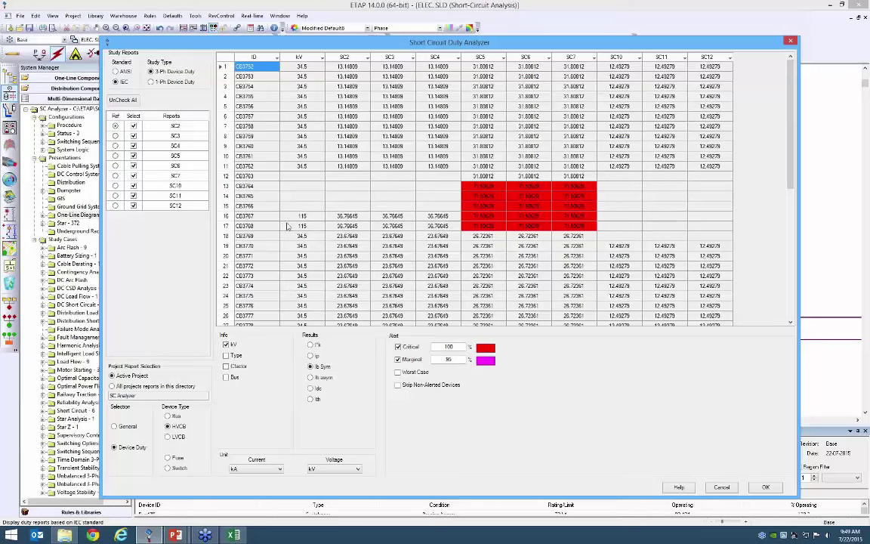
{"action": "left_click", "coordinate": [114, 425]}
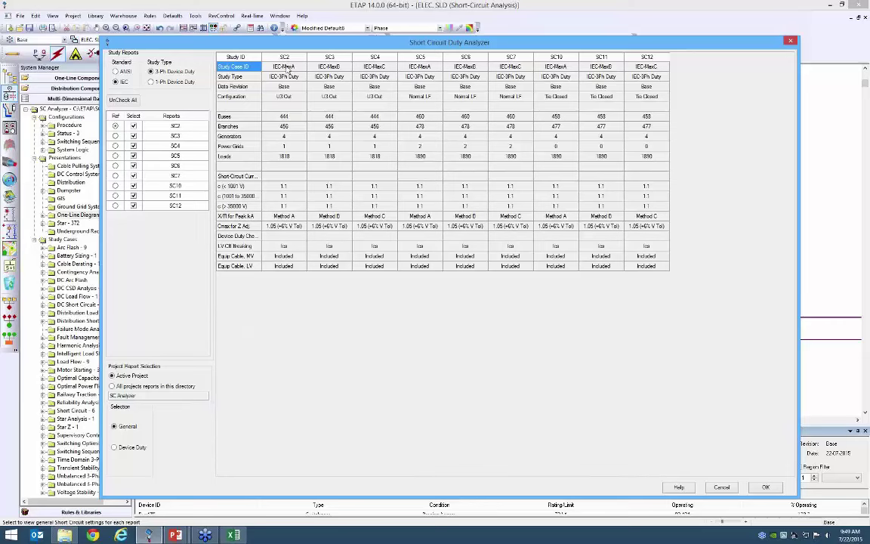
{"action": "left_click_drag", "start_coordinate": [270, 76], "coordinate": [646, 77]}
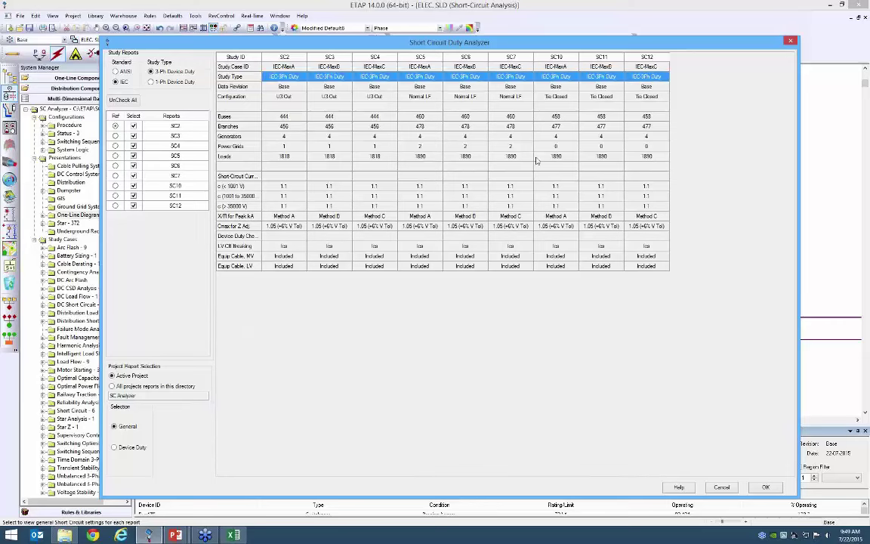
{"action": "left_click_drag", "start_coordinate": [263, 97], "coordinate": [636, 98]}
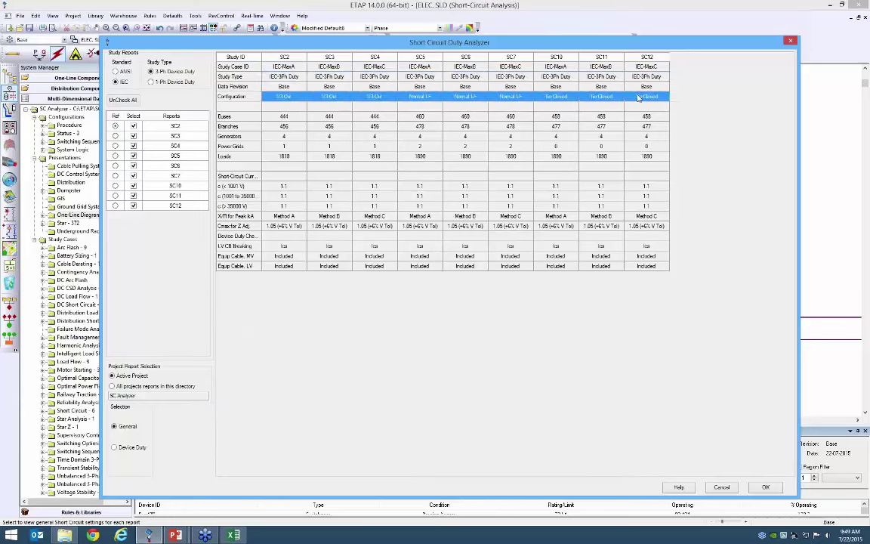
{"action": "left_click_drag", "start_coordinate": [293, 217], "coordinate": [649, 226]}
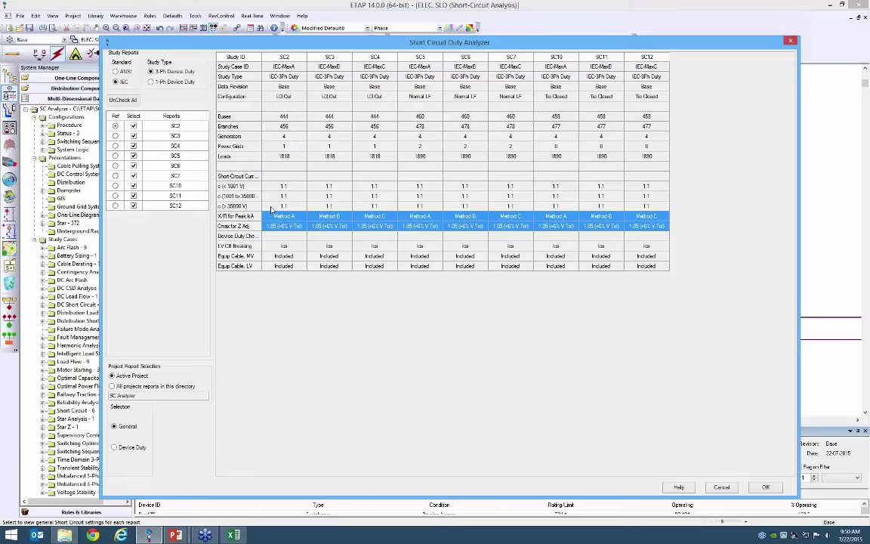
{"action": "left_click_drag", "start_coordinate": [239, 186], "coordinate": [260, 210]}
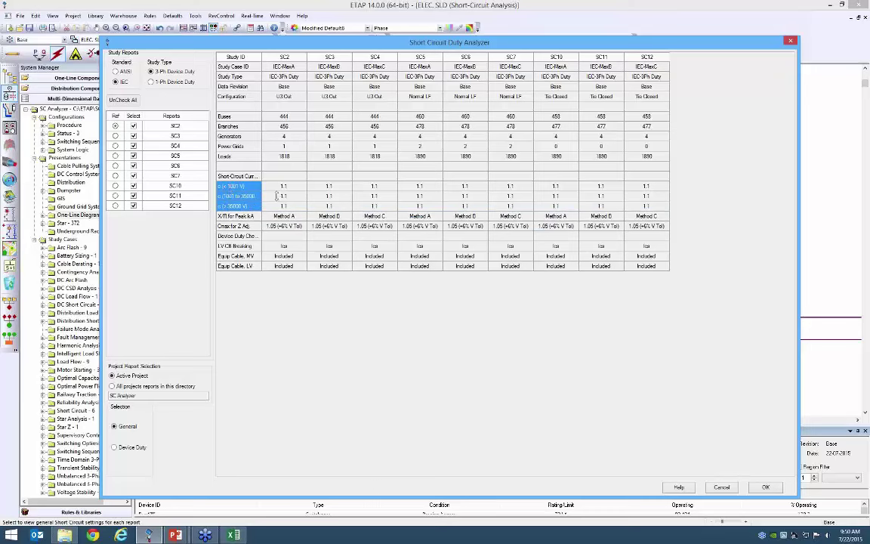
{"action": "left_click_drag", "start_coordinate": [274, 186], "coordinate": [642, 204]}
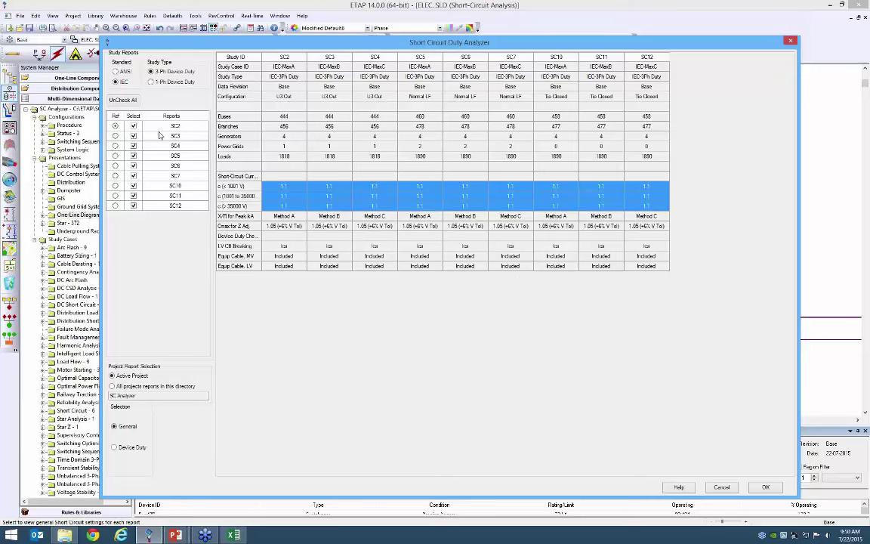
Step: Return to the IEC device duty results, check the buses, and show the HVCB results with Type, Cfactor and Bus columns
{"action": "left_click", "coordinate": [114, 448]}
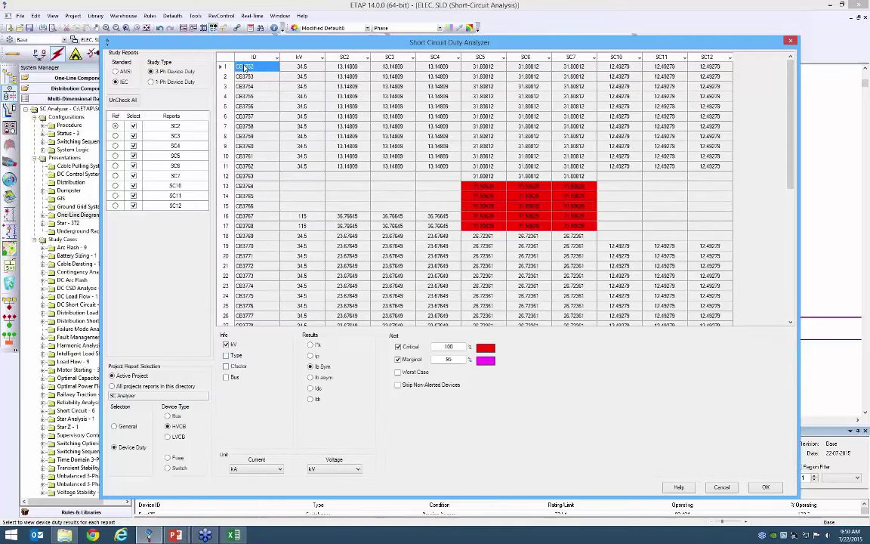
{"action": "left_click", "coordinate": [170, 416]}
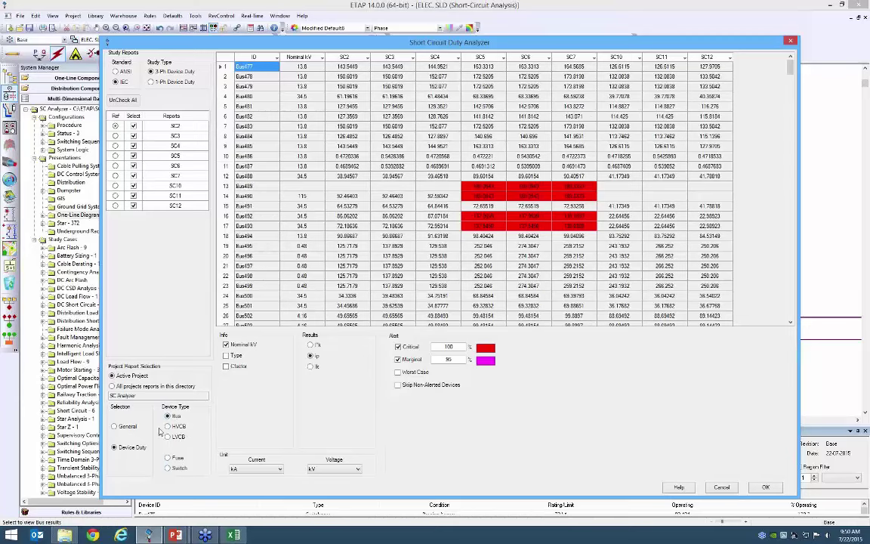
{"action": "left_click", "coordinate": [167, 426]}
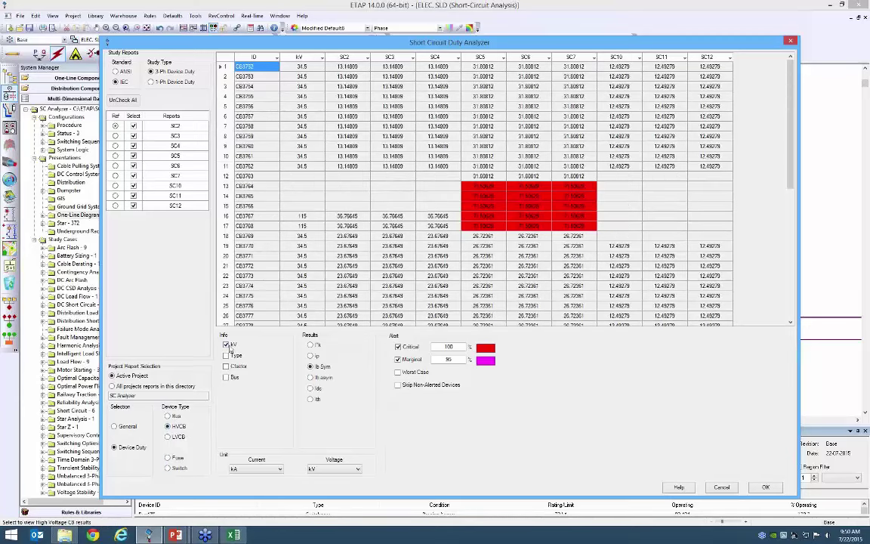
{"action": "left_click", "coordinate": [226, 354]}
{"action": "left_click", "coordinate": [226, 366]}
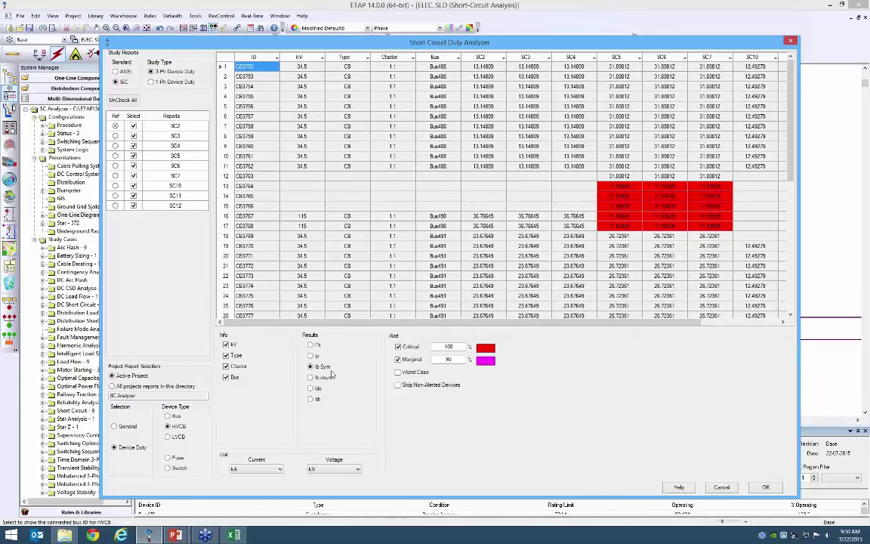
Step: Compare the IEC breaker results for I"k, Ib Sym, Idc and Ith across the reports
{"action": "left_click", "coordinate": [310, 345]}
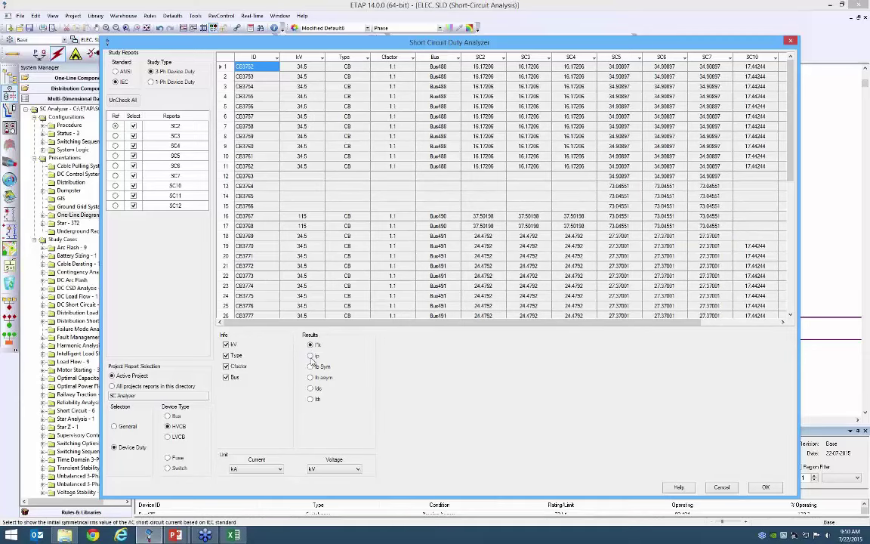
{"action": "left_click", "coordinate": [311, 366]}
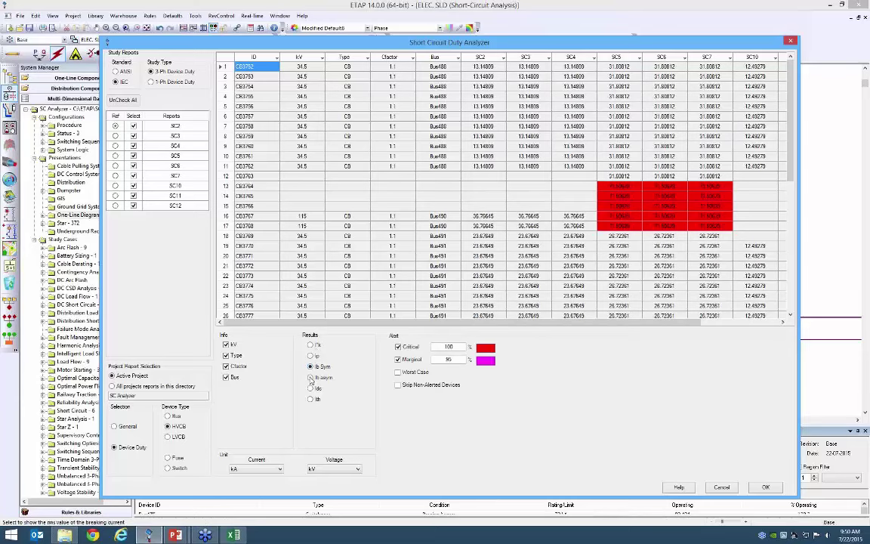
{"action": "left_click", "coordinate": [310, 388]}
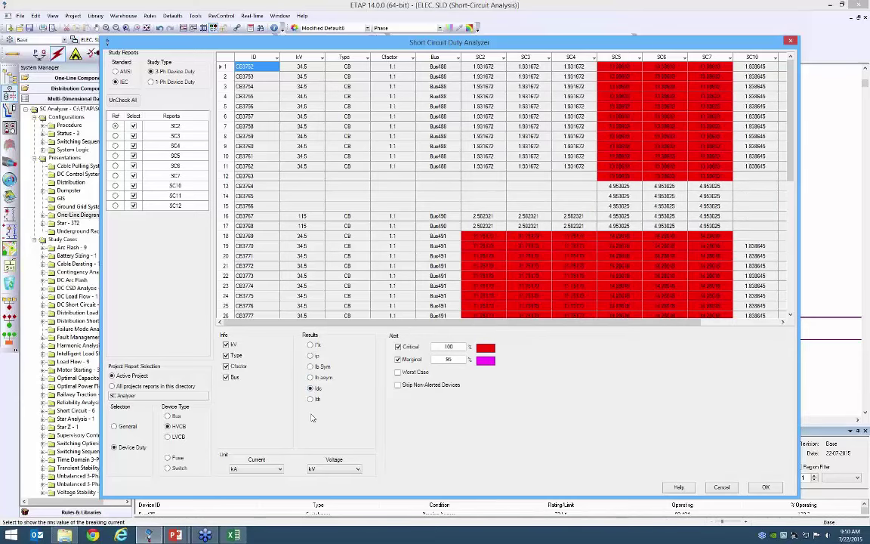
{"action": "left_click", "coordinate": [311, 400]}
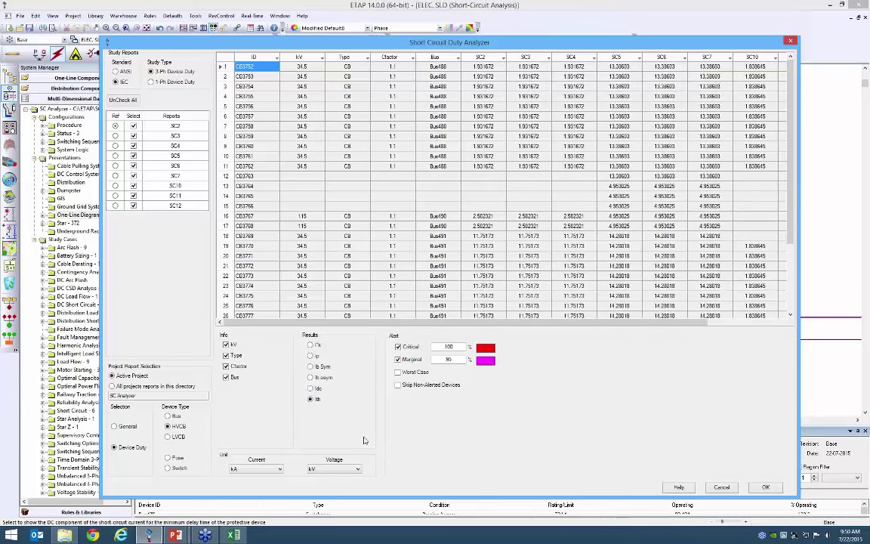
Step: Review the breakers' I"k results through report SC12, and switch to the ip results and look through the whole list
{"action": "left_click", "coordinate": [311, 345]}
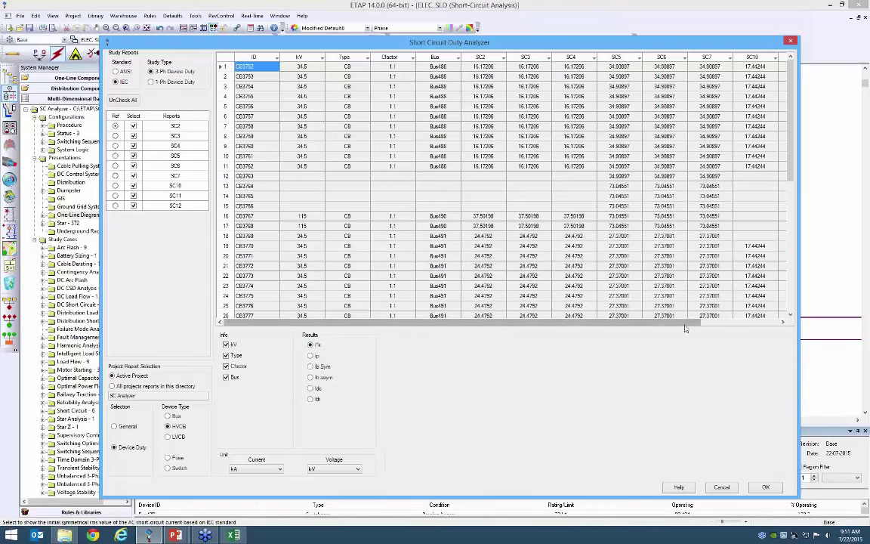
{"action": "scroll", "coordinate": [626, 296], "scroll_direction": "right", "scroll_amount": 2}
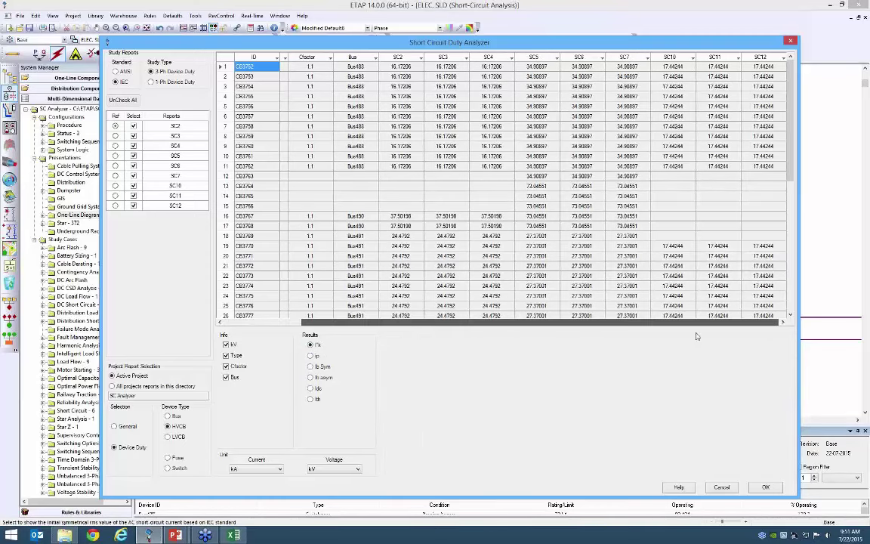
{"action": "left_click", "coordinate": [310, 355]}
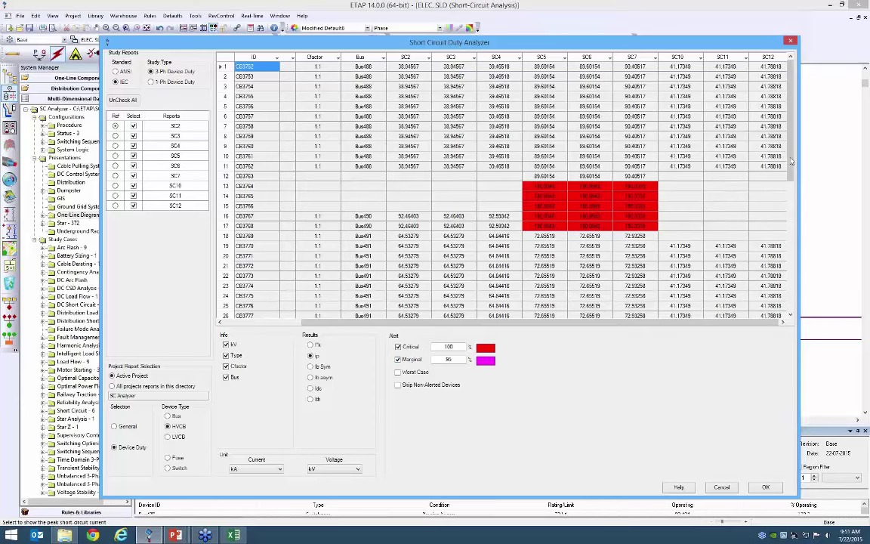
{"action": "scroll", "coordinate": [795, 185], "scroll_direction": "down", "scroll_amount": 8}
{"action": "scroll", "coordinate": [792, 227], "scroll_direction": "up", "scroll_amount": 8}
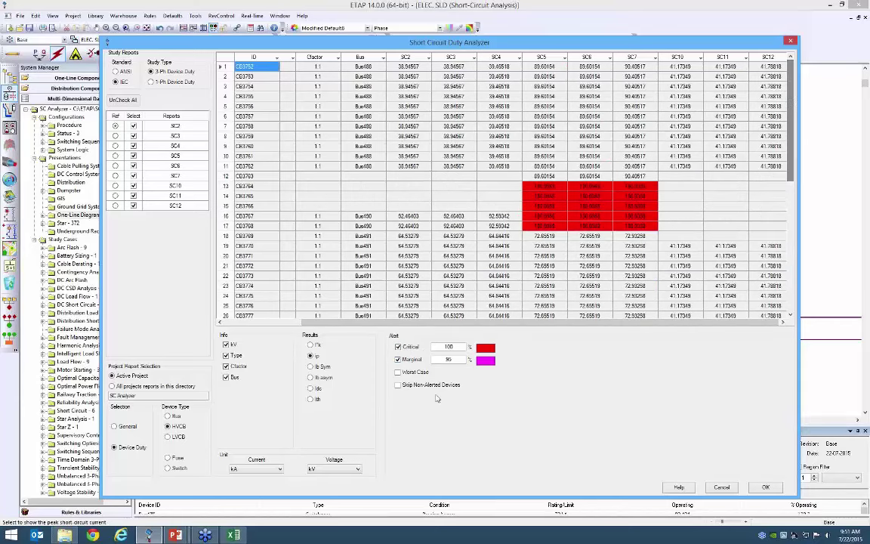
Step: Show the worst-case ip results for the high-voltage breakers and examine the values for CB3762 and CB3764
{"action": "left_click", "coordinate": [398, 371]}
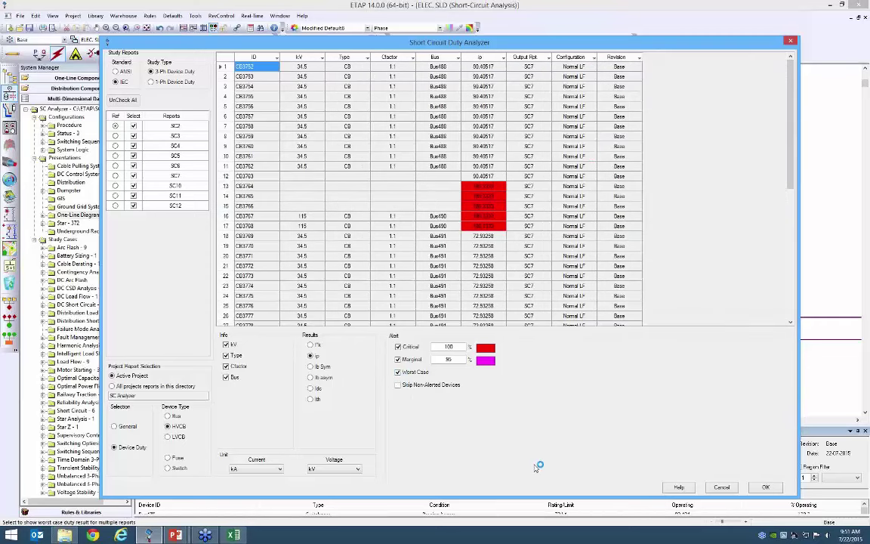
{"action": "left_click_drag", "start_coordinate": [491, 67], "coordinate": [493, 315]}
{"action": "left_click", "coordinate": [492, 165]}
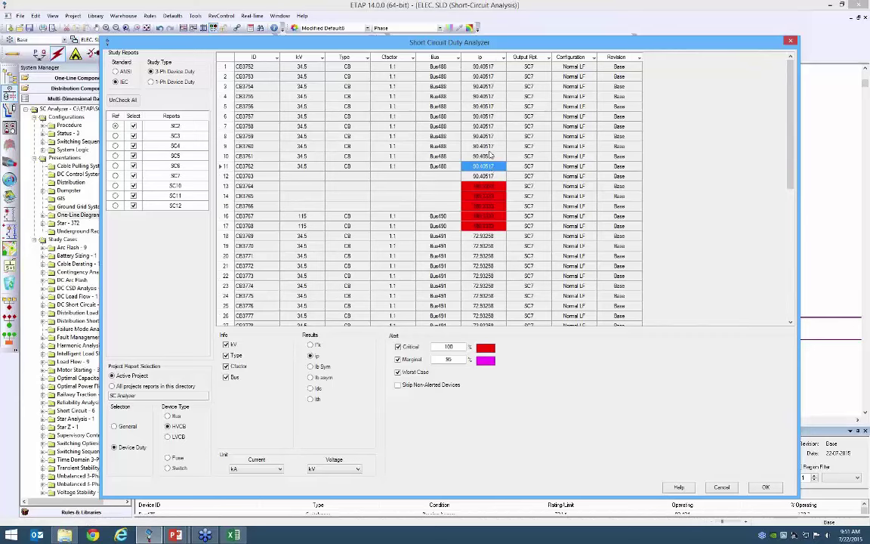
{"action": "left_click", "coordinate": [488, 185]}
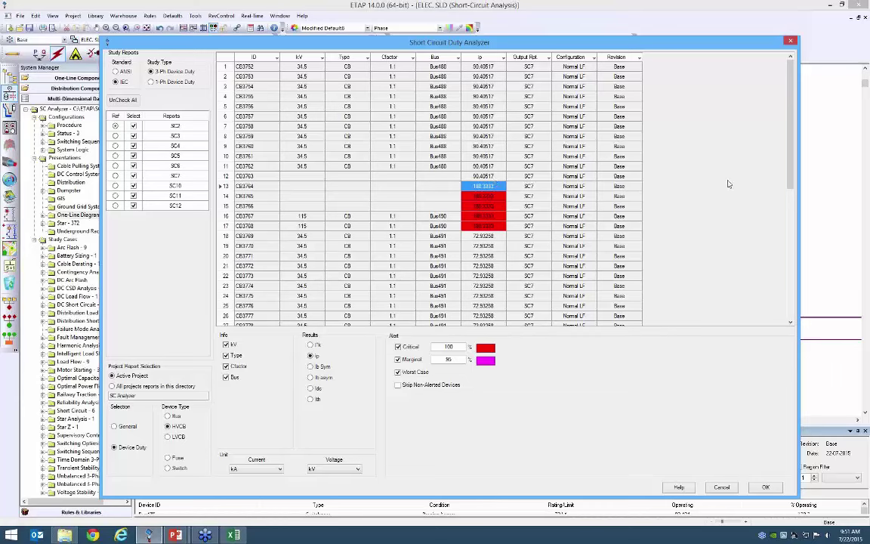
Step: Review the worst-case ip results through the whole breaker list, checking the report and configuration given for CB3755, CB3782 and CB3789
{"action": "left_click_drag", "start_coordinate": [787, 159], "coordinate": [789, 312]}
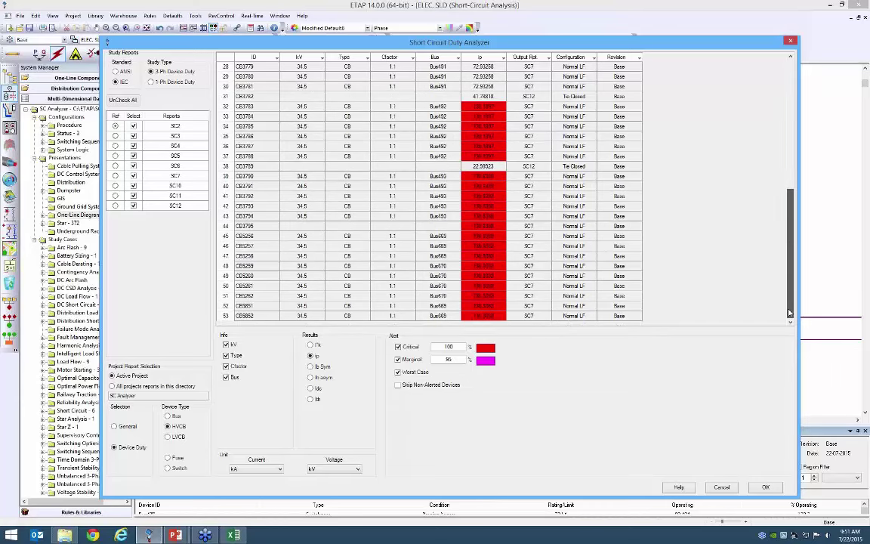
{"action": "left_click_drag", "start_coordinate": [789, 267], "coordinate": [789, 138]}
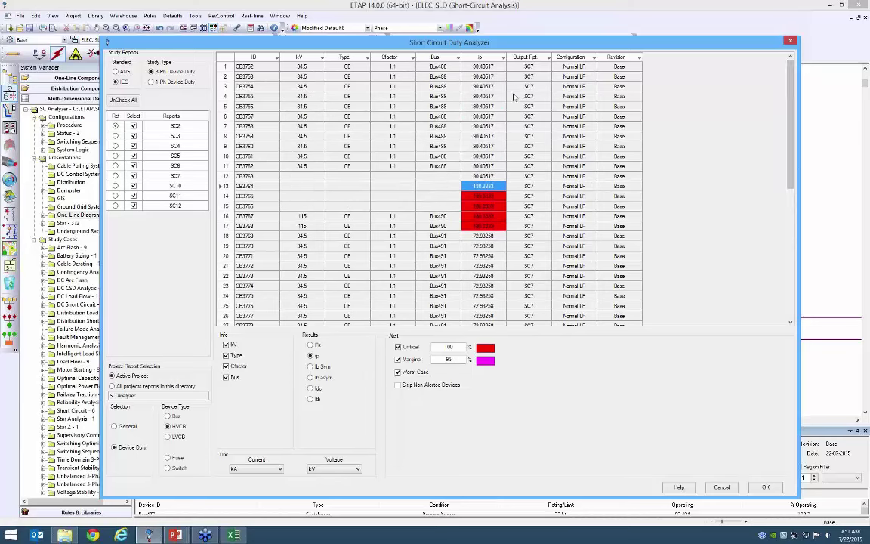
{"action": "left_click", "coordinate": [483, 97]}
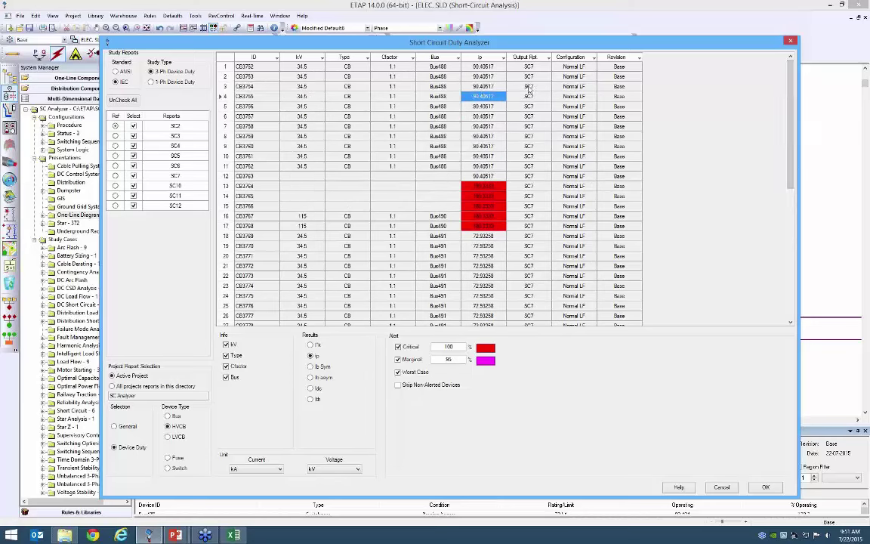
{"action": "left_click_drag", "start_coordinate": [792, 145], "coordinate": [755, 218]}
{"action": "left_click", "coordinate": [540, 228]}
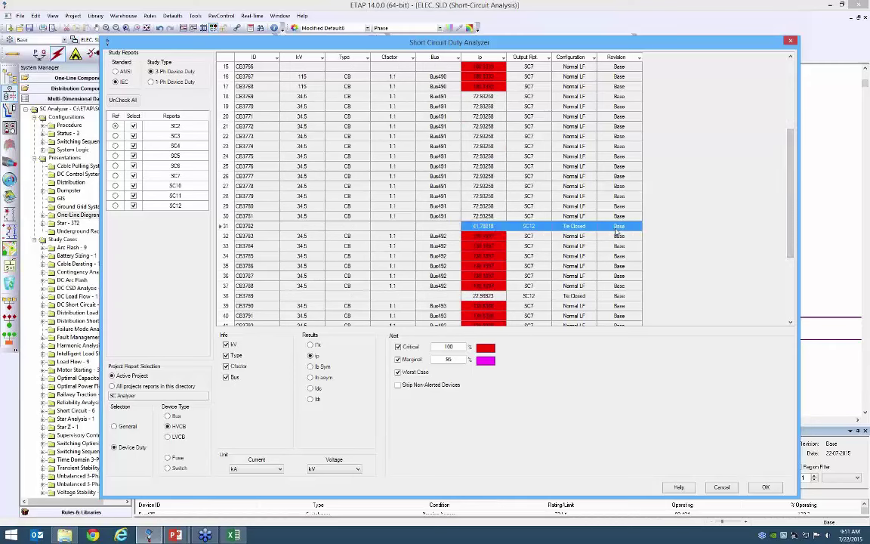
{"action": "left_click", "coordinate": [574, 226]}
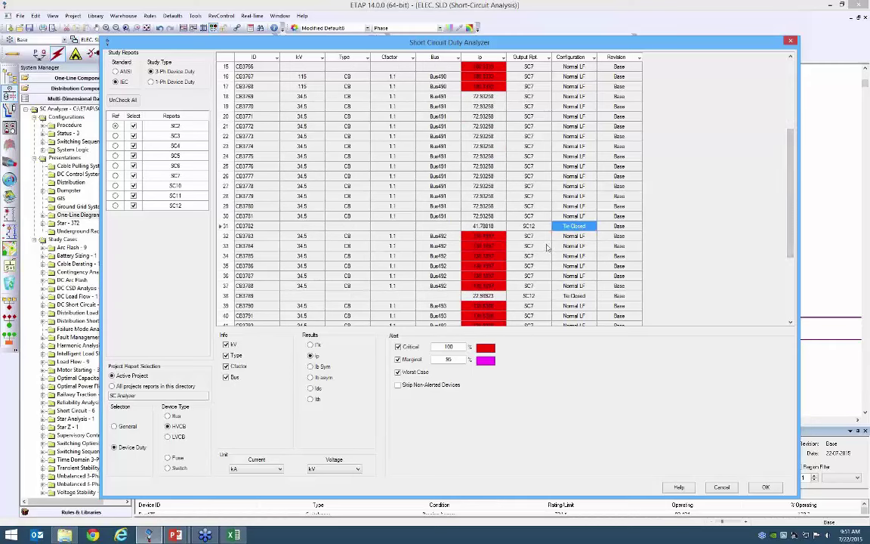
{"action": "left_click", "coordinate": [484, 227]}
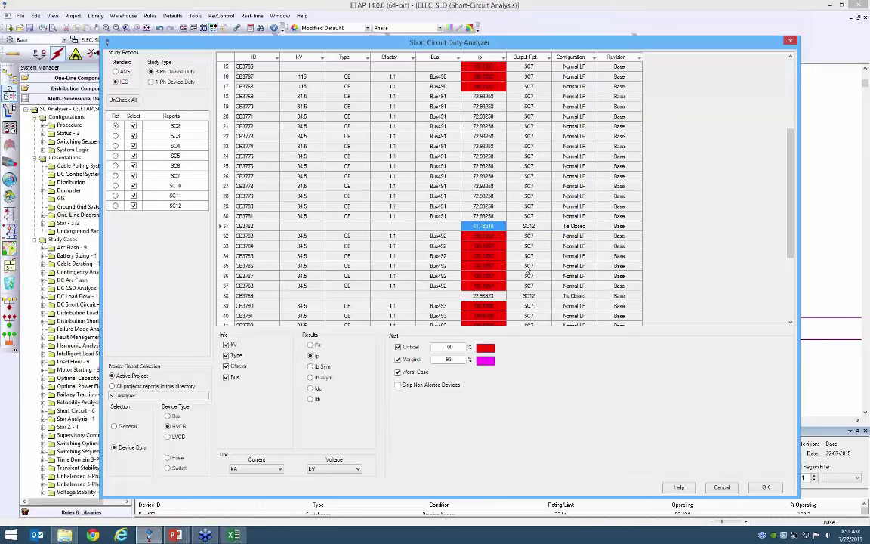
{"action": "scroll", "coordinate": [528, 268], "scroll_direction": "down", "scroll_amount": 2}
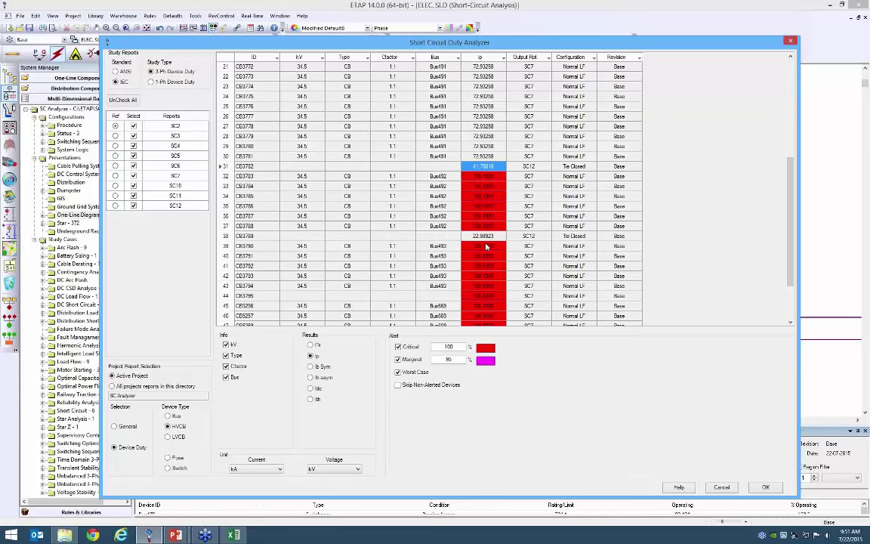
{"action": "left_click", "coordinate": [574, 236]}
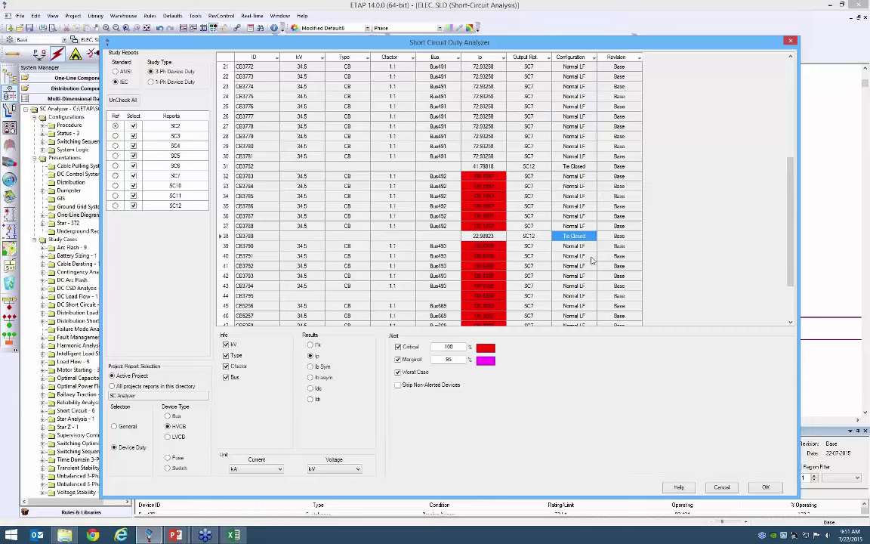
{"action": "scroll", "coordinate": [551, 230], "scroll_direction": "up", "scroll_amount": 7}
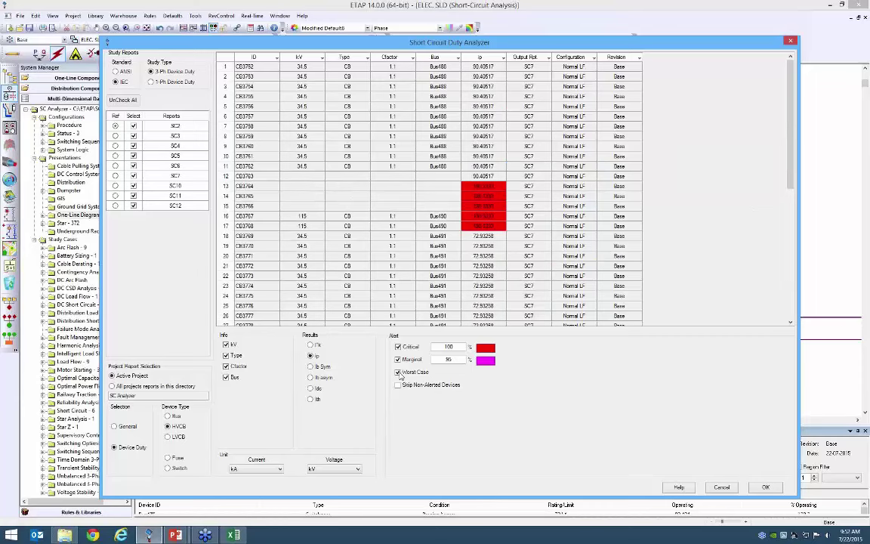
Step: Show the ip results of all reports instead of the worst case, and view the currents in Amp before returning to kA
{"action": "left_click", "coordinate": [398, 373]}
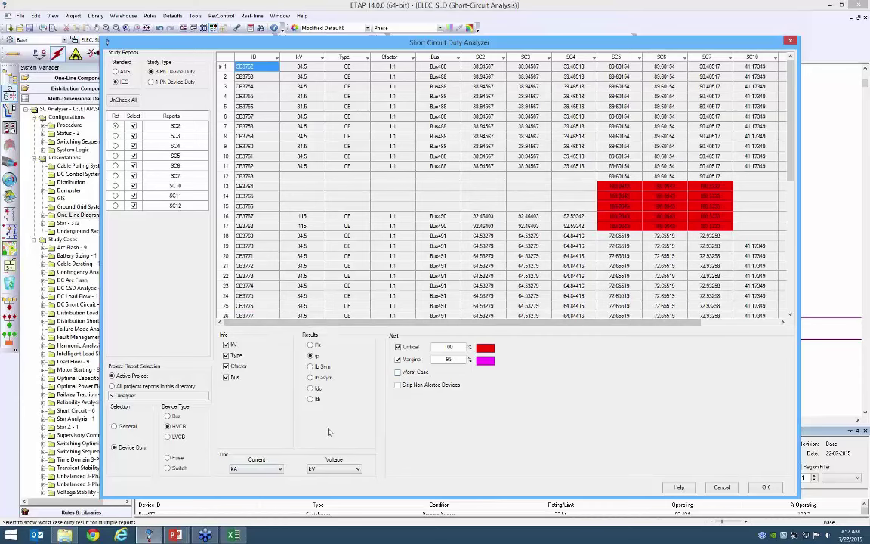
{"action": "left_click", "coordinate": [257, 469]}
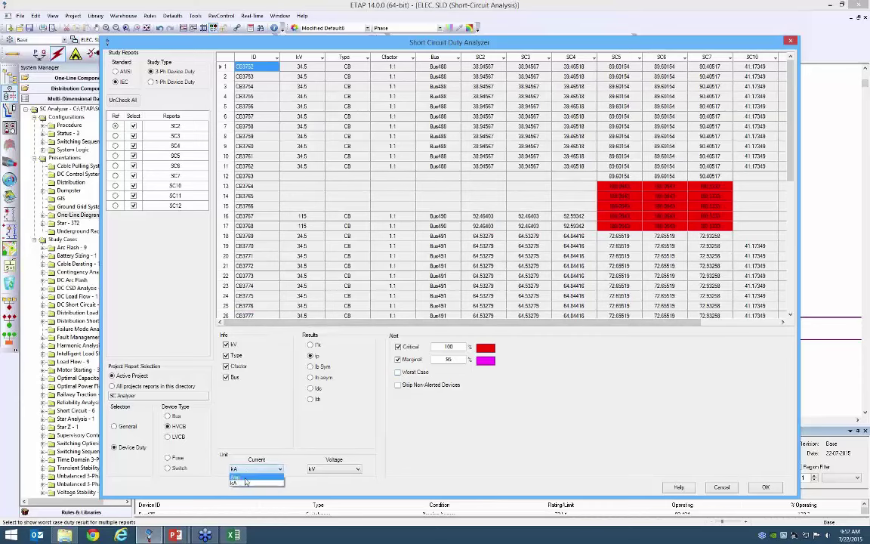
{"action": "left_click", "coordinate": [234, 433]}
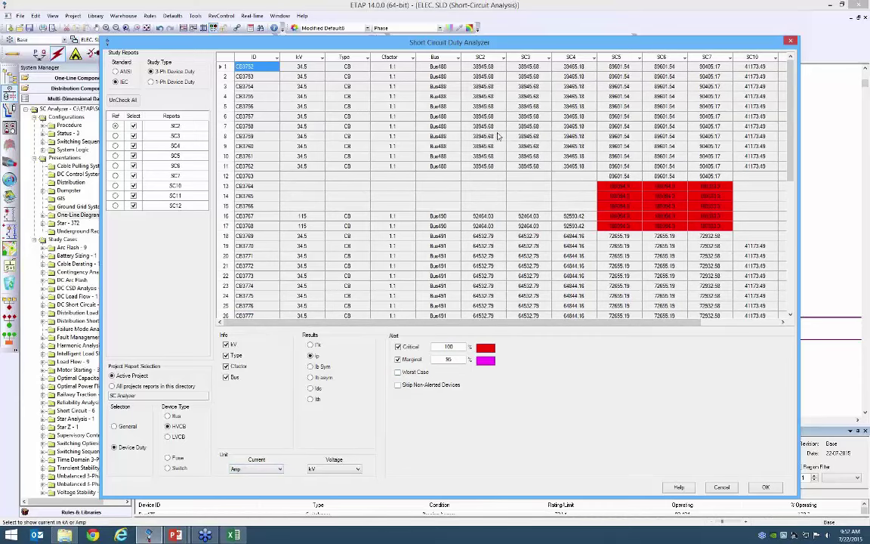
{"action": "left_click", "coordinate": [240, 470]}
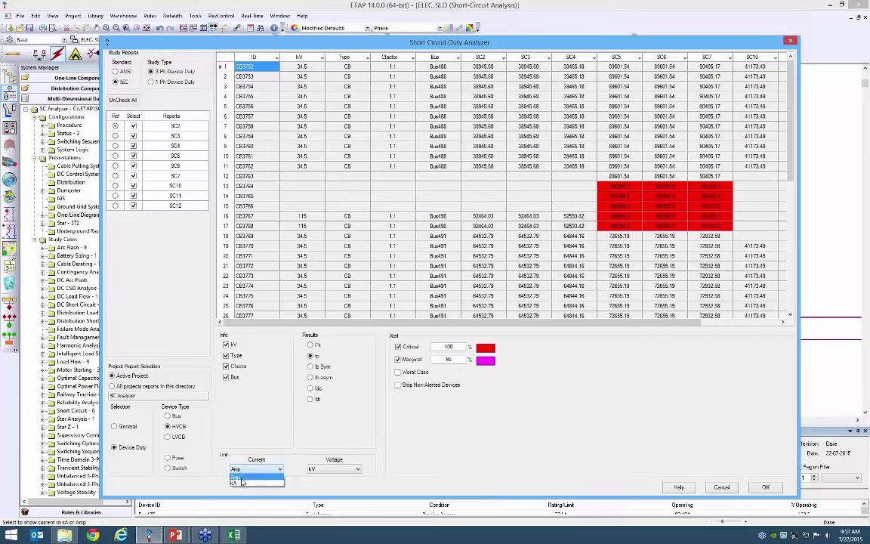
{"action": "left_click", "coordinate": [240, 482]}
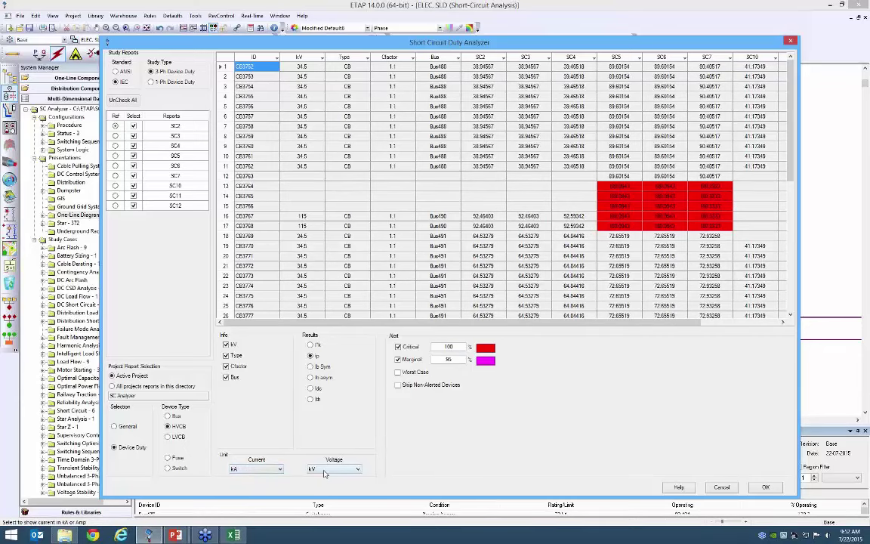
Step: Set the voltage unit to V and widen the analyzer window to fit all report columns through SC12
{"action": "left_click", "coordinate": [325, 469]}
{"action": "left_click", "coordinate": [321, 476]}
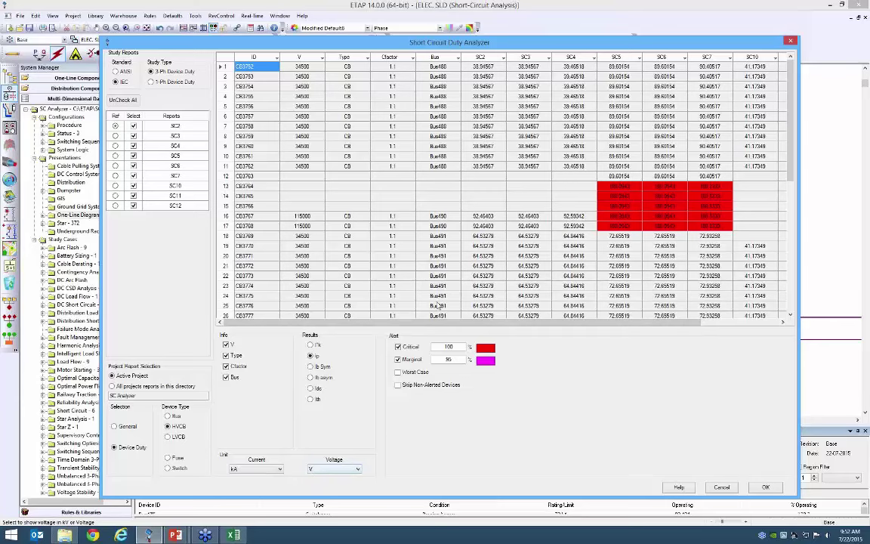
{"action": "left_click_drag", "start_coordinate": [797, 312], "coordinate": [863, 311]}
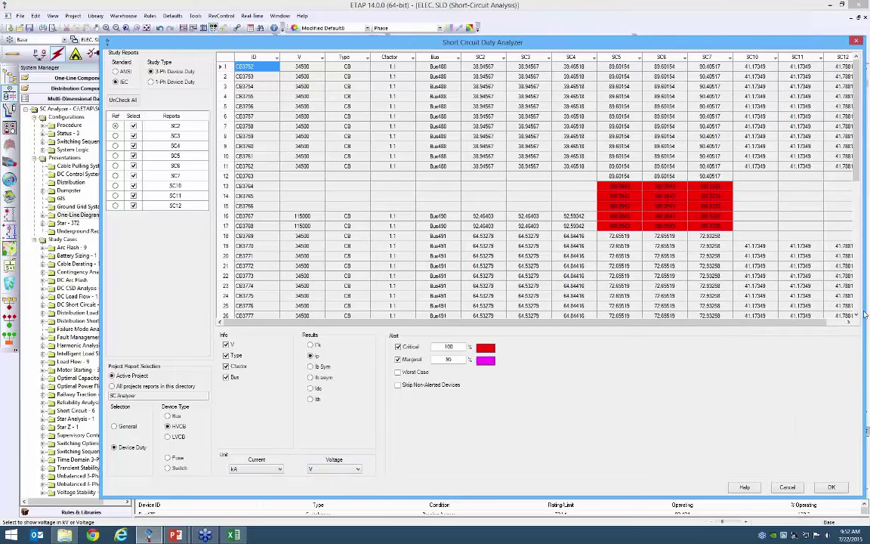
{"action": "left_click_drag", "start_coordinate": [488, 43], "coordinate": [417, 30]}
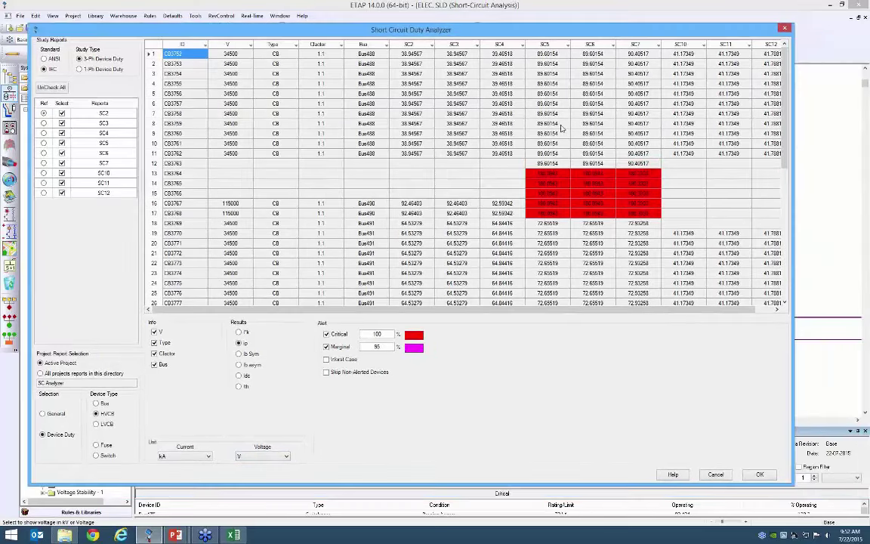
{"action": "left_click_drag", "start_coordinate": [791, 210], "coordinate": [810, 210]}
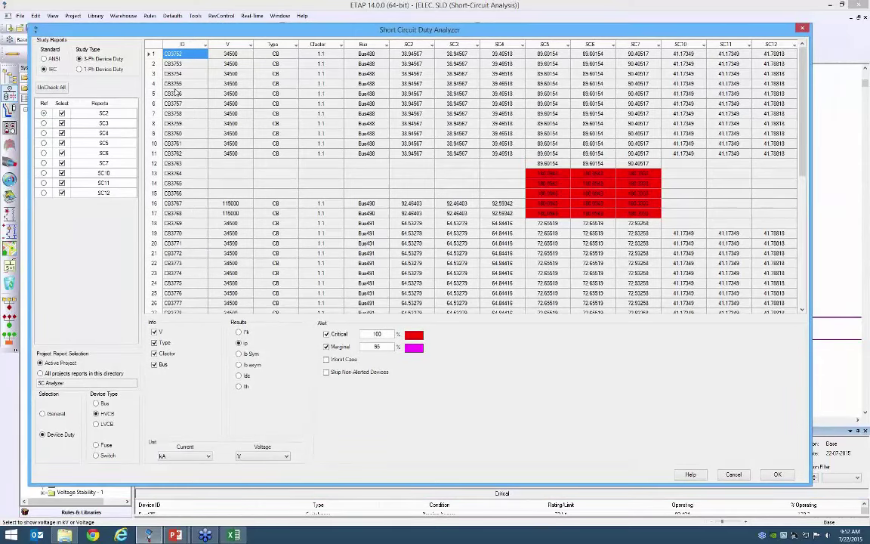
Step: Copy the entire breaker results table and paste it into the blank Excel worksheet starting at cell B2
{"action": "key", "text": "ctrl+a"}
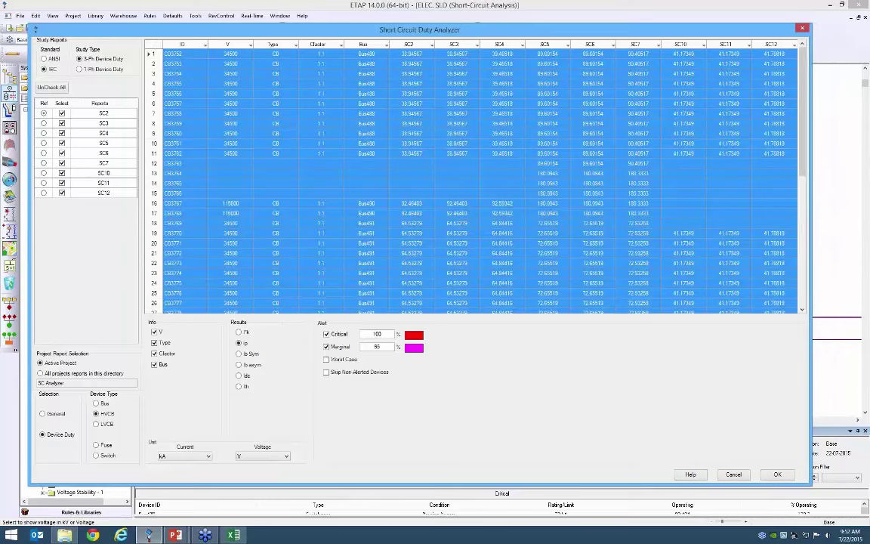
{"action": "key", "text": "alt+Tab"}
{"action": "left_click_drag", "start_coordinate": [302, 83], "coordinate": [427, 76]}
{"action": "double_click", "coordinate": [427, 76]}
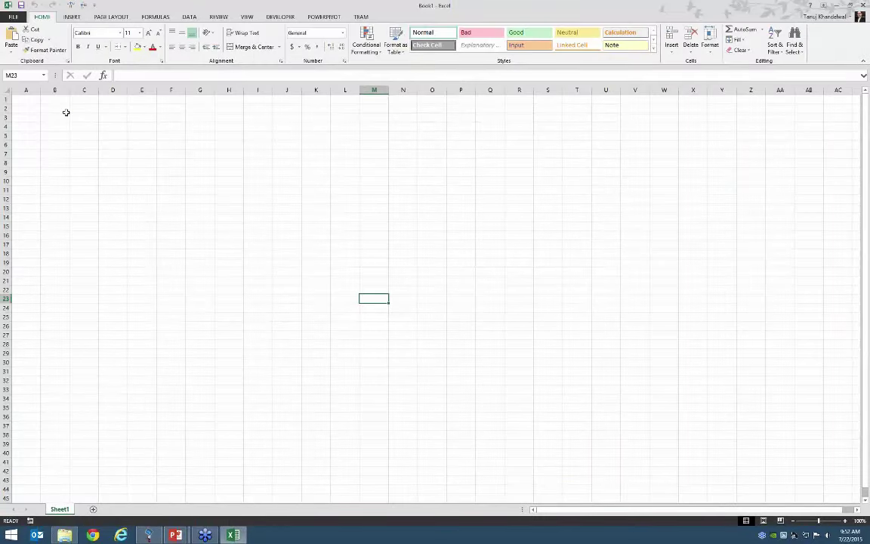
{"action": "left_click", "coordinate": [65, 111]}
{"action": "key", "text": "ctrl+v"}
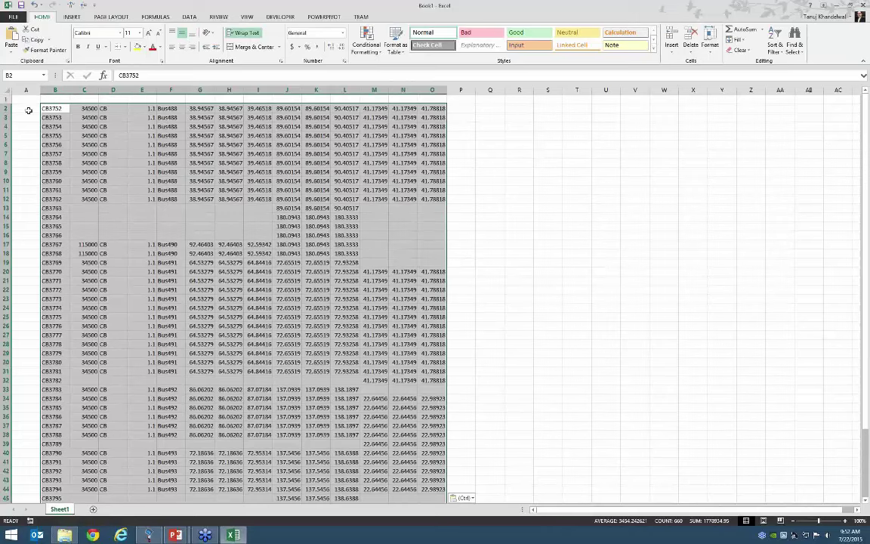
Step: Highlight the values greater than 100 in column K with light red fill and dark red text using conditional formatting
{"action": "left_click", "coordinate": [325, 90]}
{"action": "left_click", "coordinate": [366, 40]}
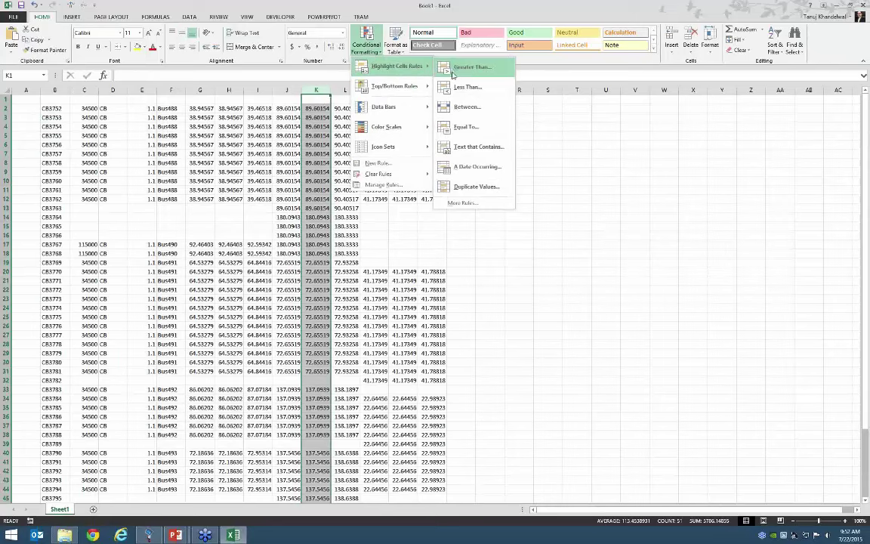
{"action": "left_click", "coordinate": [453, 73]}
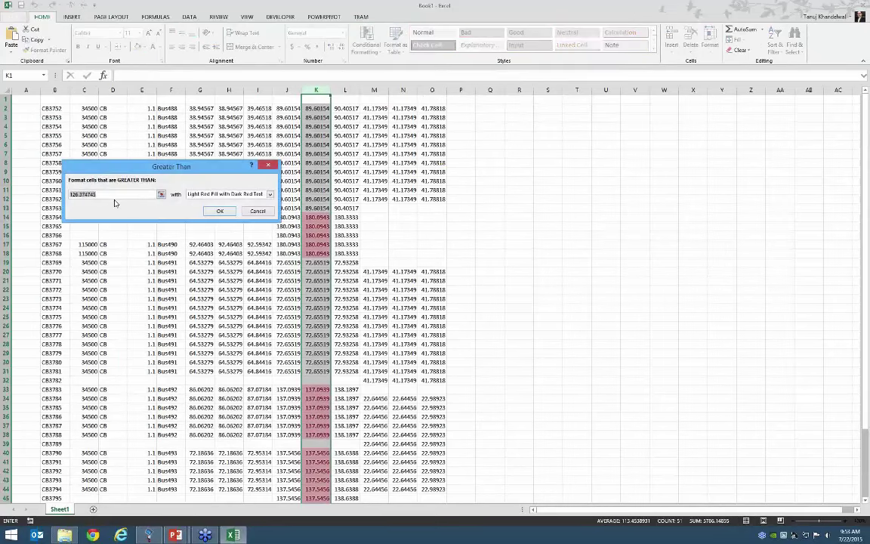
{"action": "type", "text": "100"}
{"action": "key", "text": "Return"}
{"action": "left_click", "coordinate": [403, 271]}
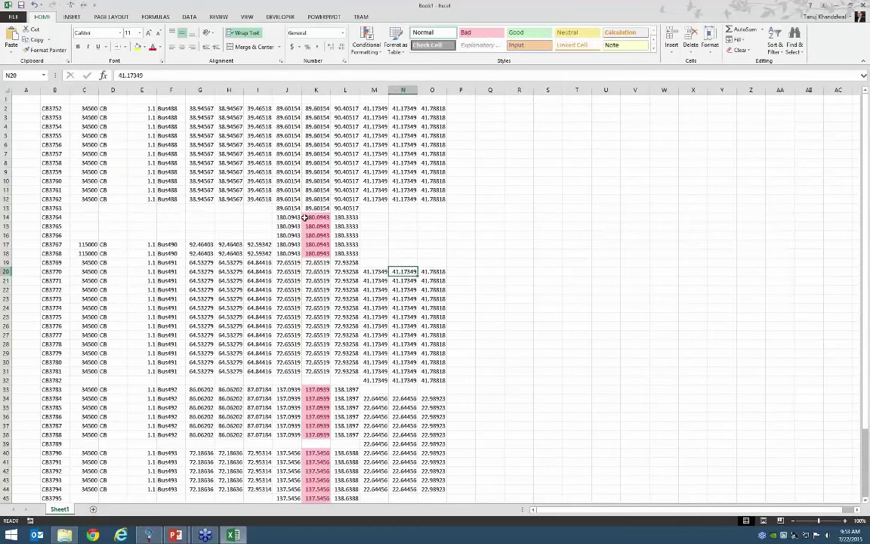
Step: Compare the highlighted values in K14:K18 of the Excel sheet with the breaker alerts in the ETAP duty analyzer
{"action": "key", "text": "alt+Tab"}
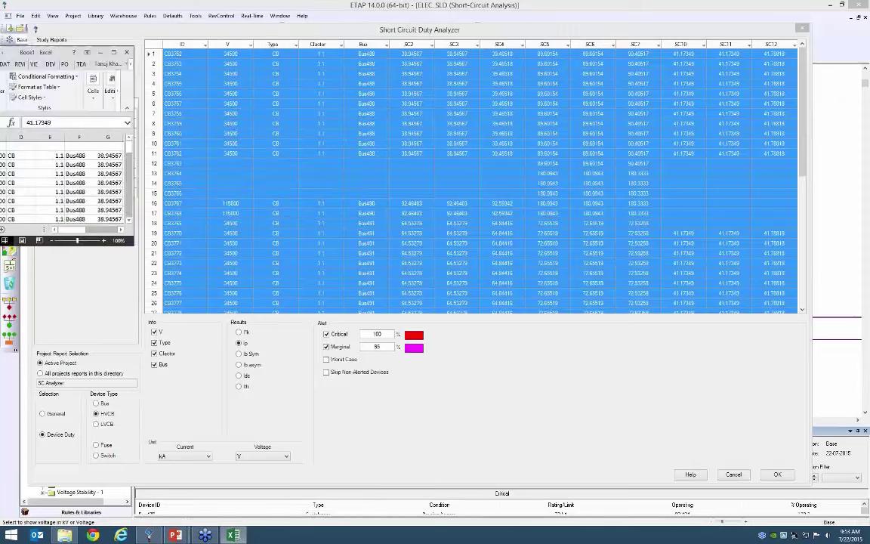
{"action": "left_click", "coordinate": [411, 103]}
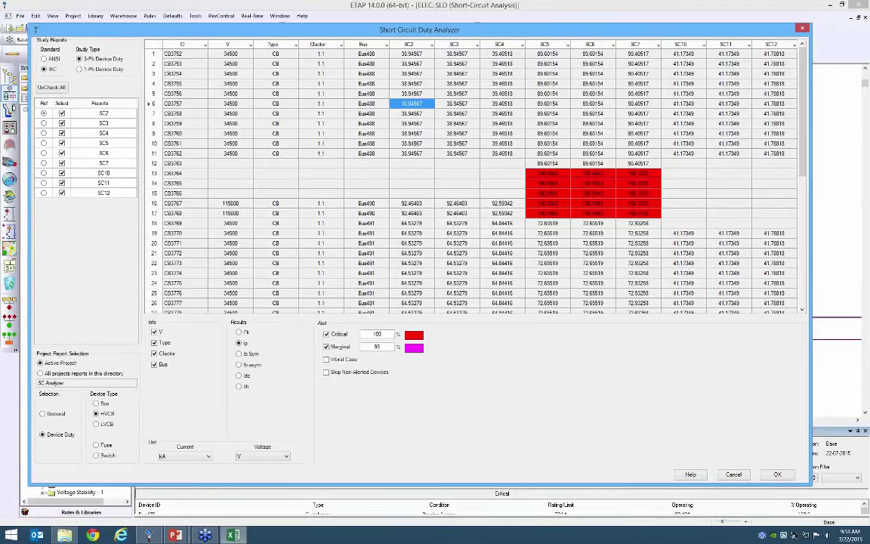
{"action": "key", "text": "alt+Tab"}
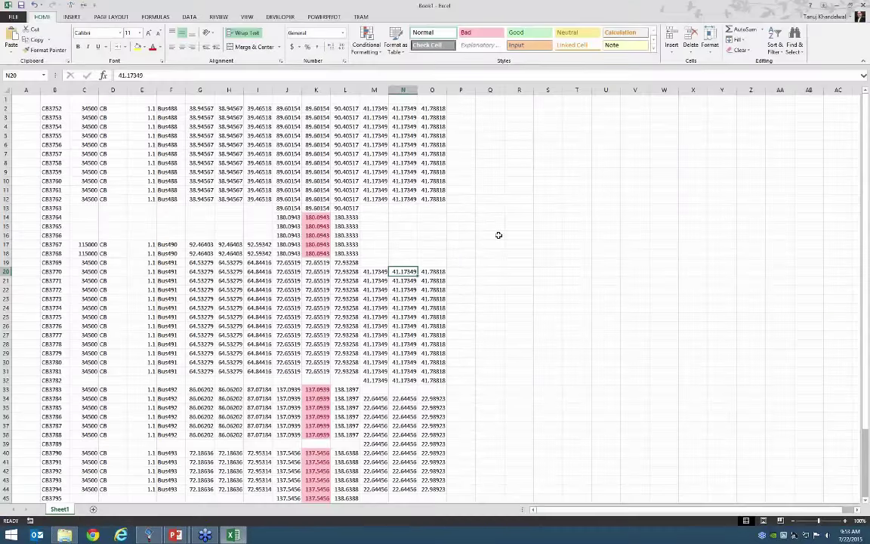
{"action": "left_click_drag", "start_coordinate": [316, 217], "coordinate": [316, 253]}
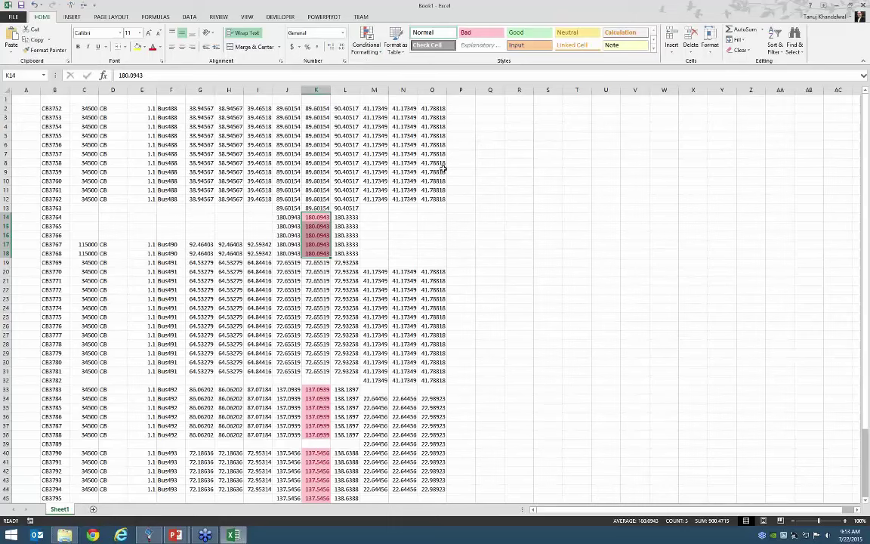
Step: Close the Excel workbook, switch back to ETAP and leave the duty analyzer to return to the one-line diagram
{"action": "left_click", "coordinate": [861, 6]}
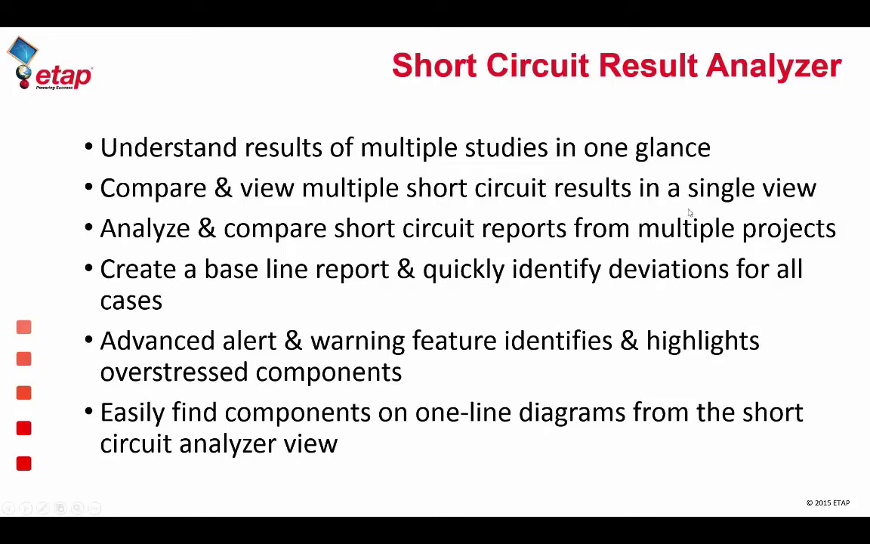
{"action": "key", "text": "alt+Tab"}
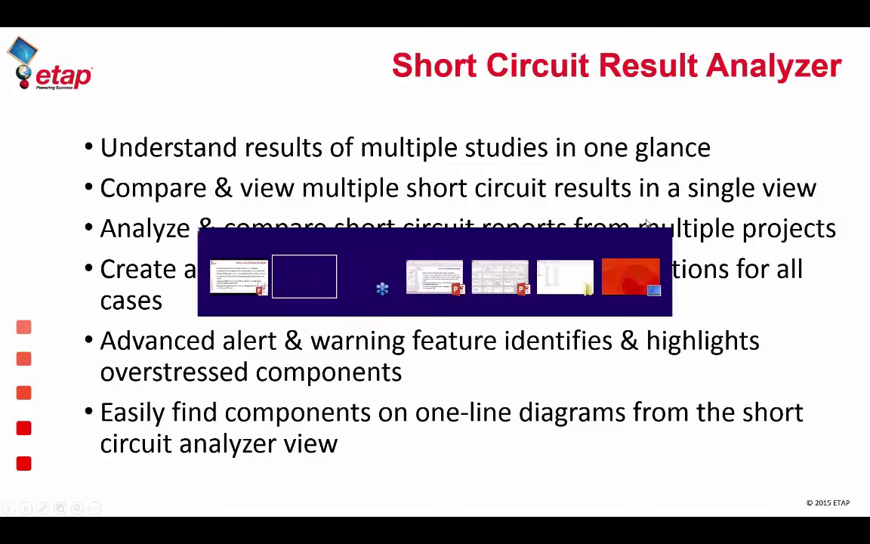
{"action": "key", "text": "Tab"}
{"action": "key", "text": "Tab"}
{"action": "key", "text": "Tab"}
{"action": "key", "text": "Tab"}
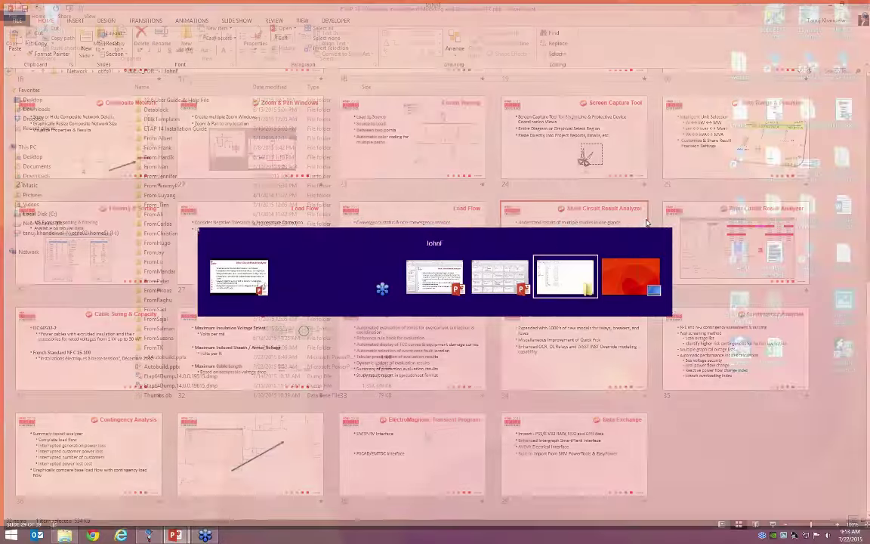
{"action": "key", "text": "Tab"}
{"action": "key", "text": "Tab"}
{"action": "key", "text": "Tab"}
{"action": "key", "text": "Tab"}
{"action": "key", "text": "Tab"}
{"action": "key", "text": "Tab"}
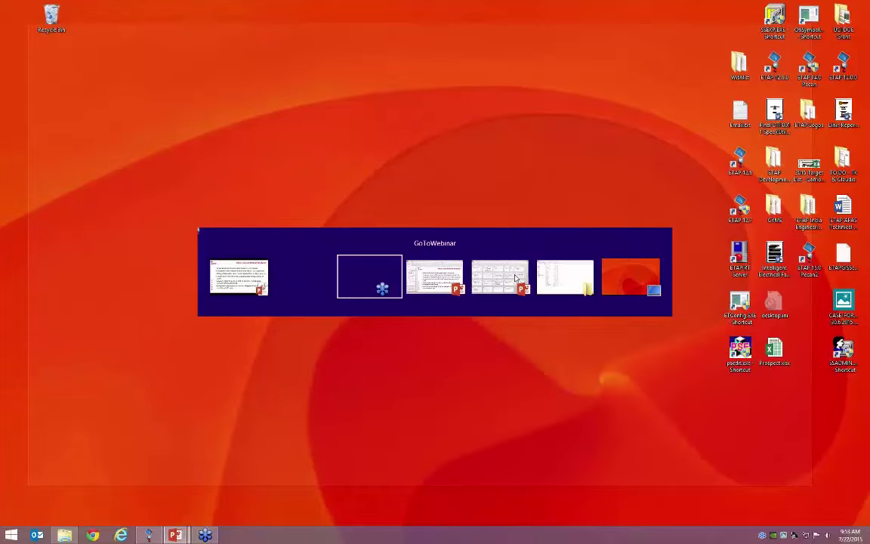
{"action": "key", "text": "Tab"}
{"action": "key", "text": "Tab"}
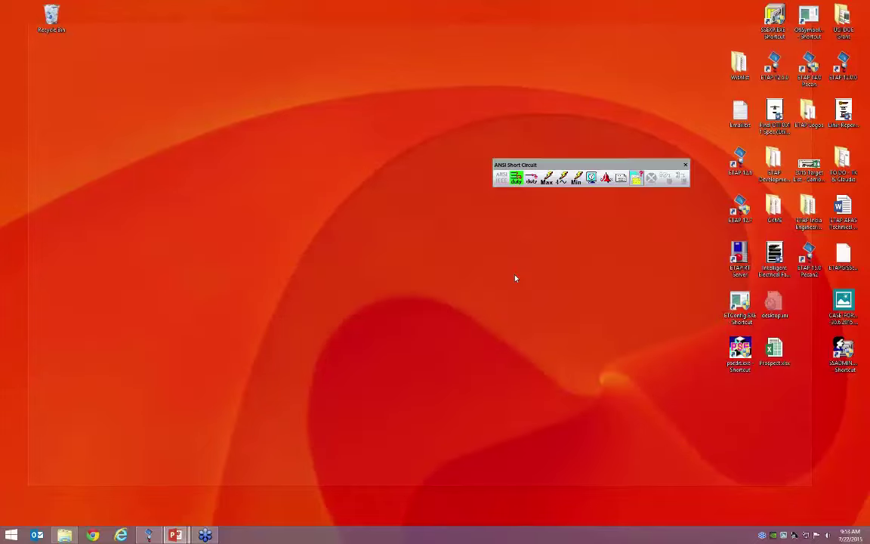
{"action": "key", "text": "alt+Tab"}
{"action": "key", "text": "Escape"}
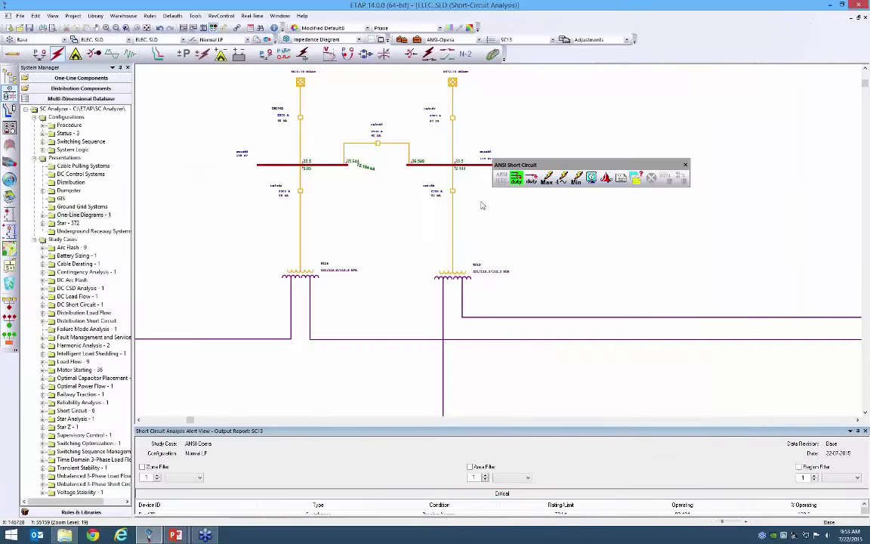
Step: View Scenario1 in the Scenario Wizard and the scenario list of the Short Circuit Study macro in the Study Wizard
{"action": "left_click", "coordinate": [10, 281]}
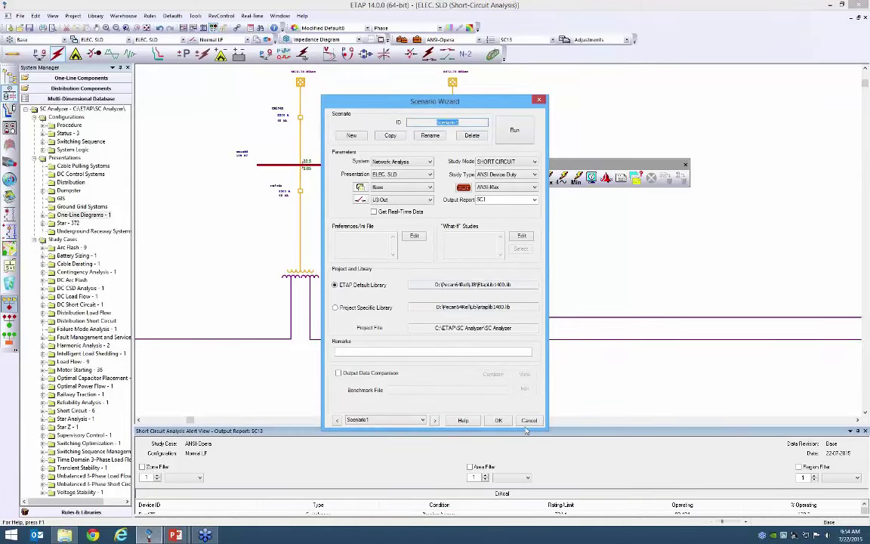
{"action": "left_click", "coordinate": [498, 420]}
{"action": "left_click", "coordinate": [9, 288]}
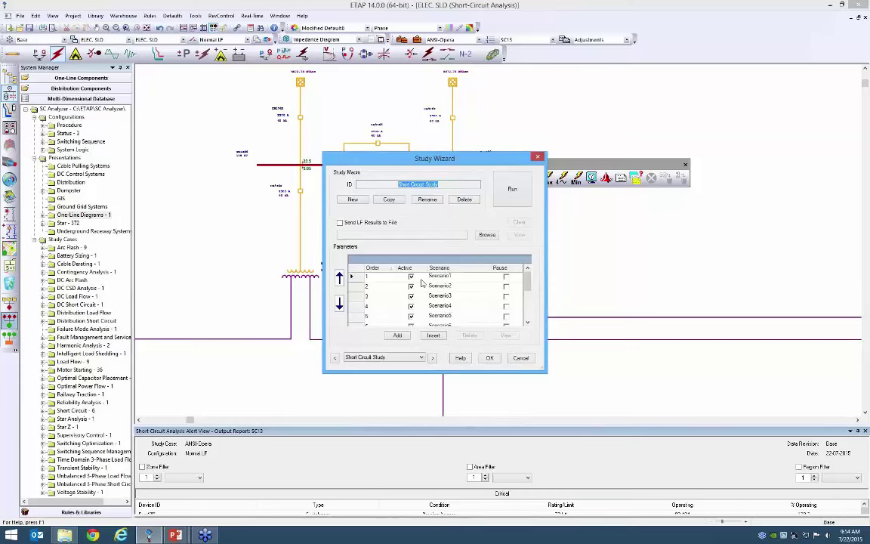
{"action": "left_click", "coordinate": [521, 359]}
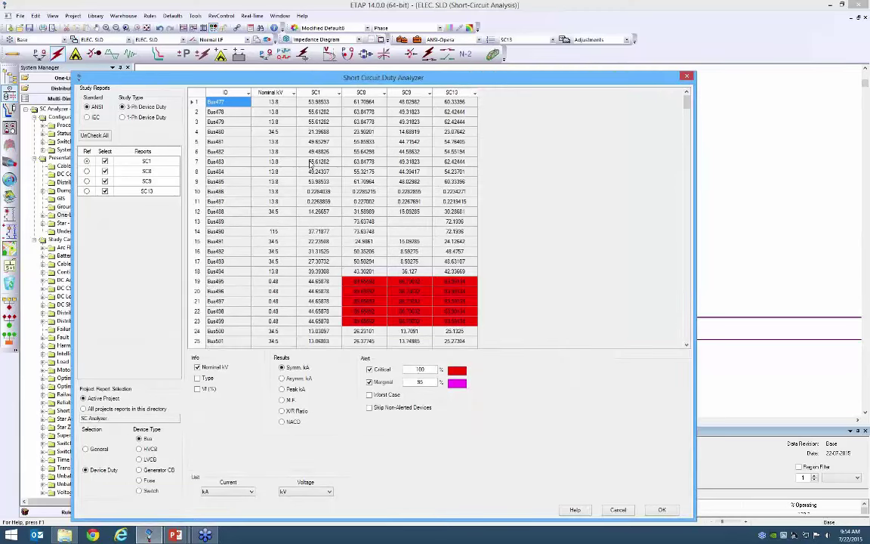
Step: Reopen the Short Circuit Duty Analyzer on the ANSI bus device duty results and reposition its window
{"action": "left_click_drag", "start_coordinate": [359, 78], "coordinate": [382, 54]}
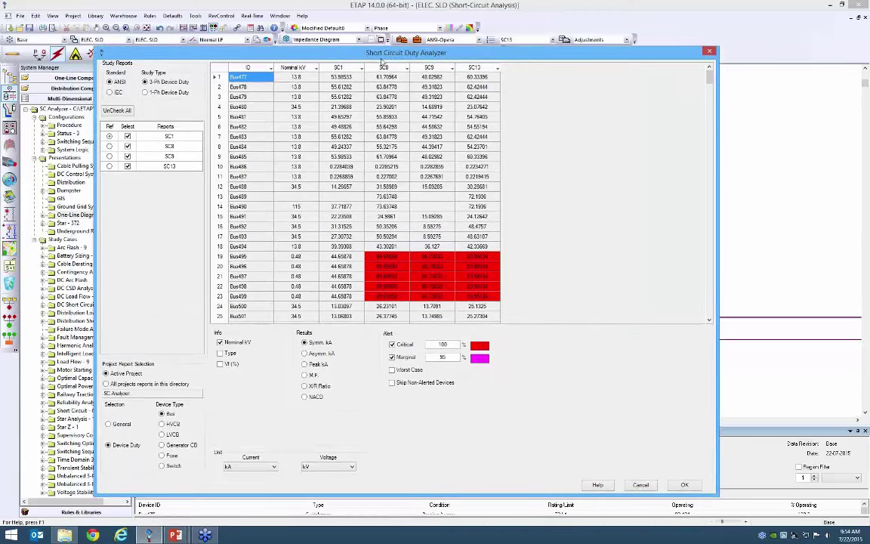